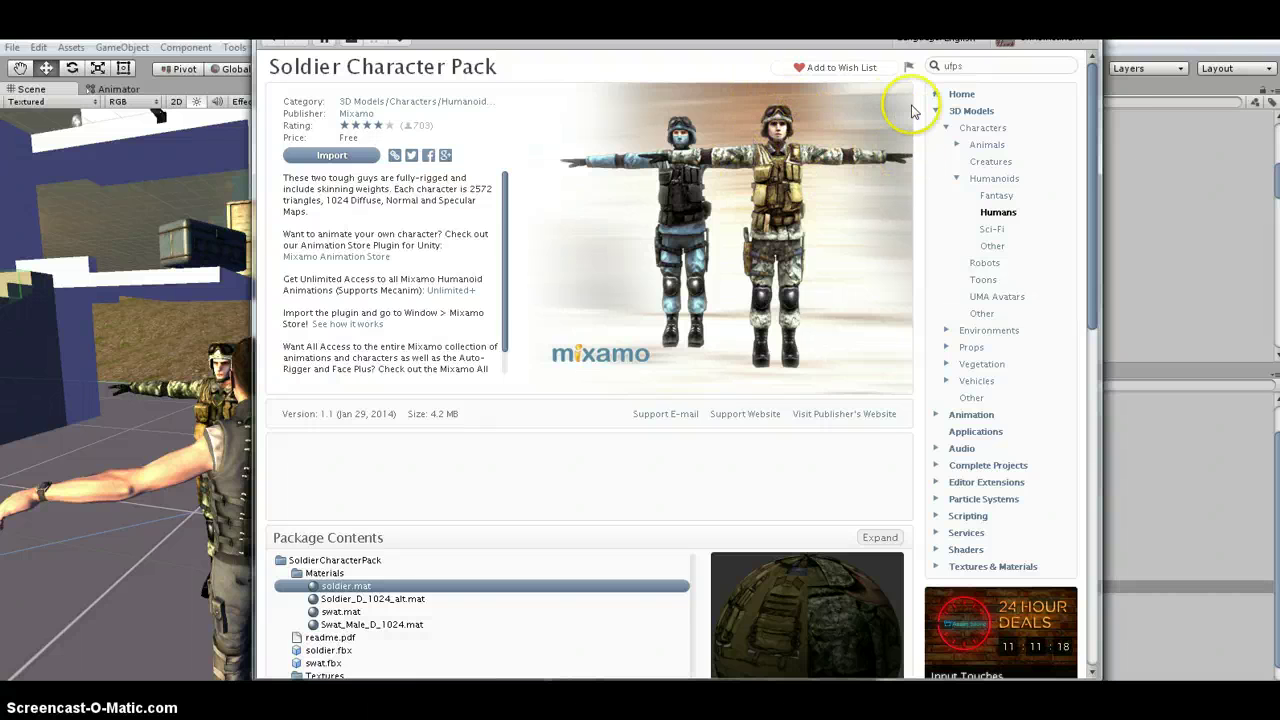
Search the Asset Store for ufps and open the UFPS : Ultimate FPS package page
left_click(1000, 65)
key("Return")
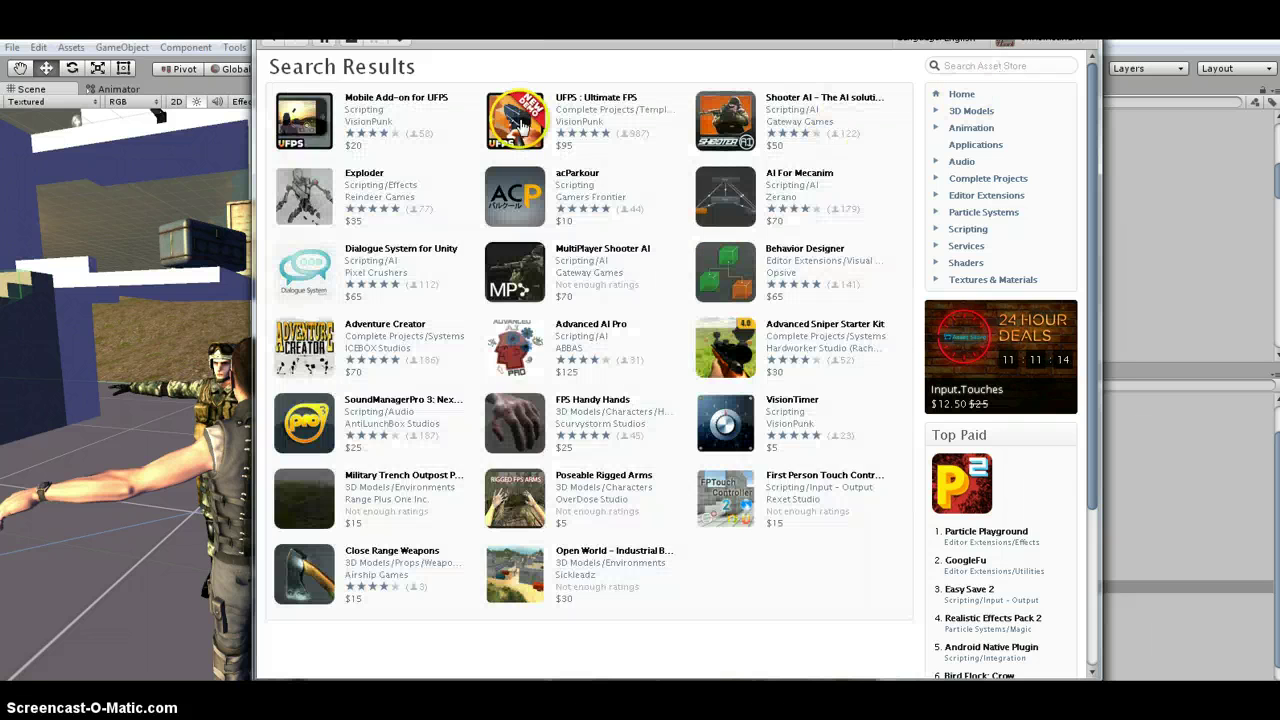
left_click(519, 123)
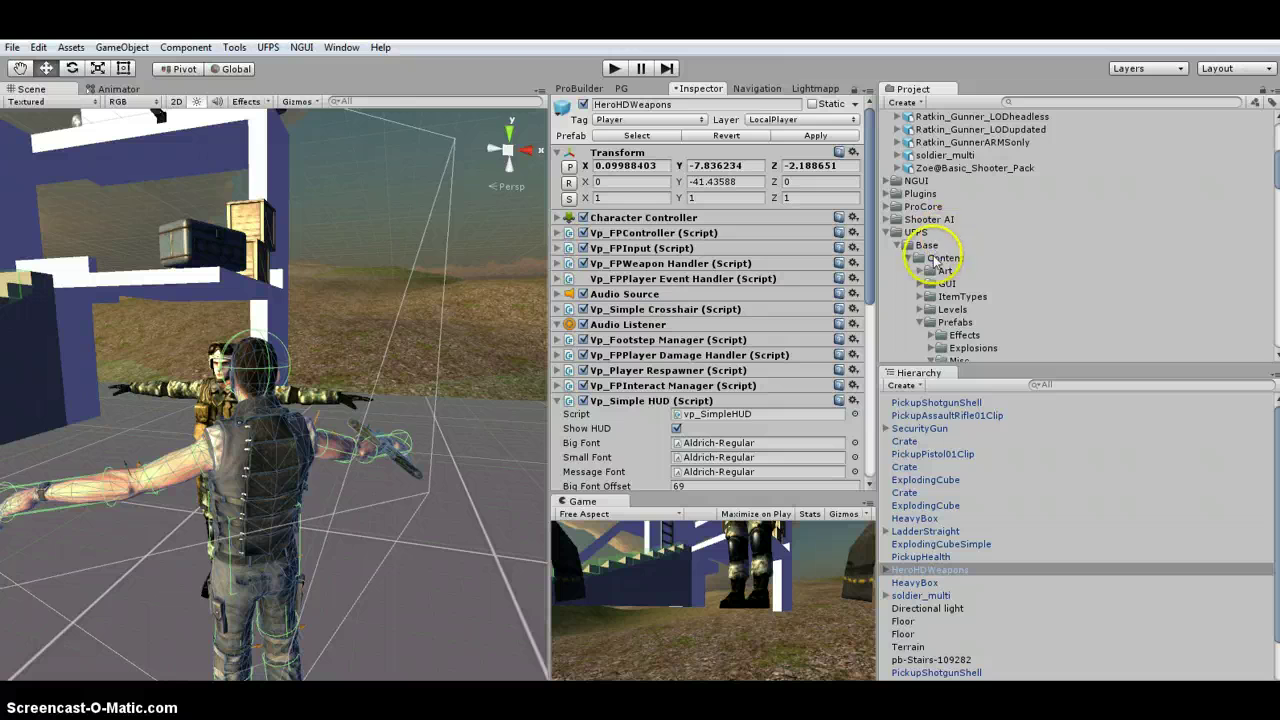
Locate the HeroHDWeapons prefab among the Players prefabs of the UFPS Base content and inspect it
left_click(958, 322)
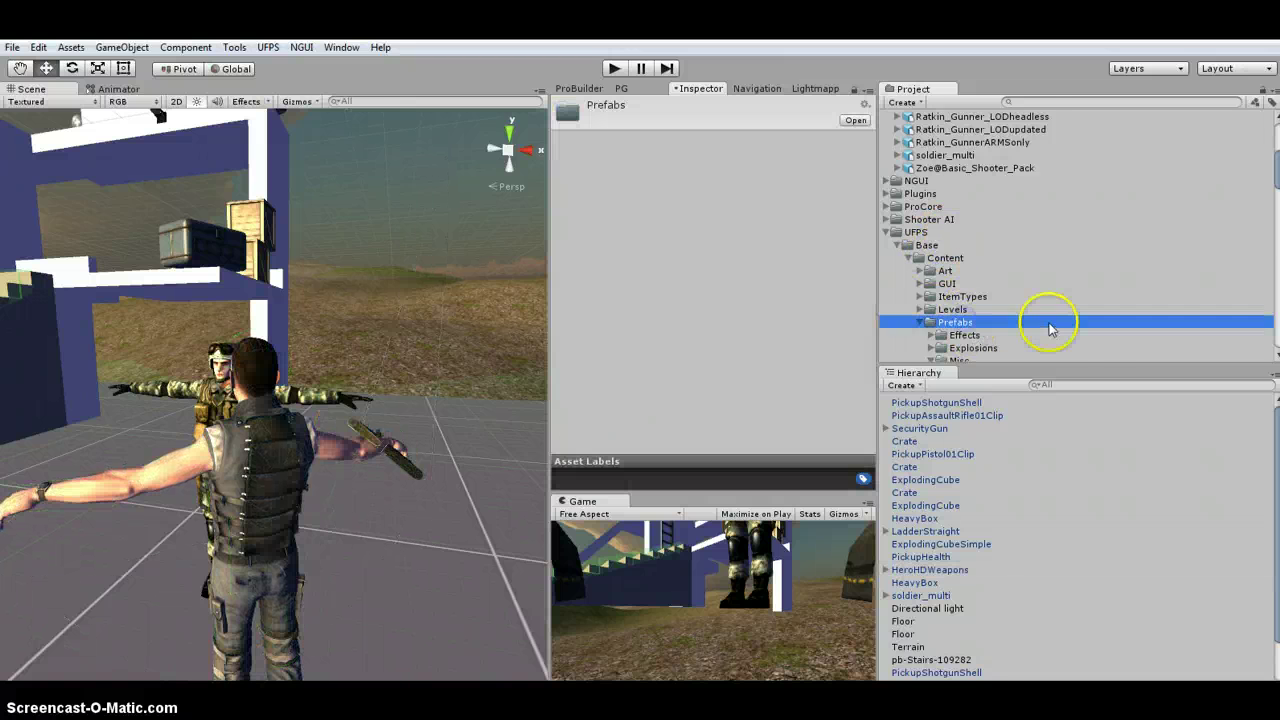
scroll(1050, 330, "down", 3)
scroll(1049, 330, "down", 8)
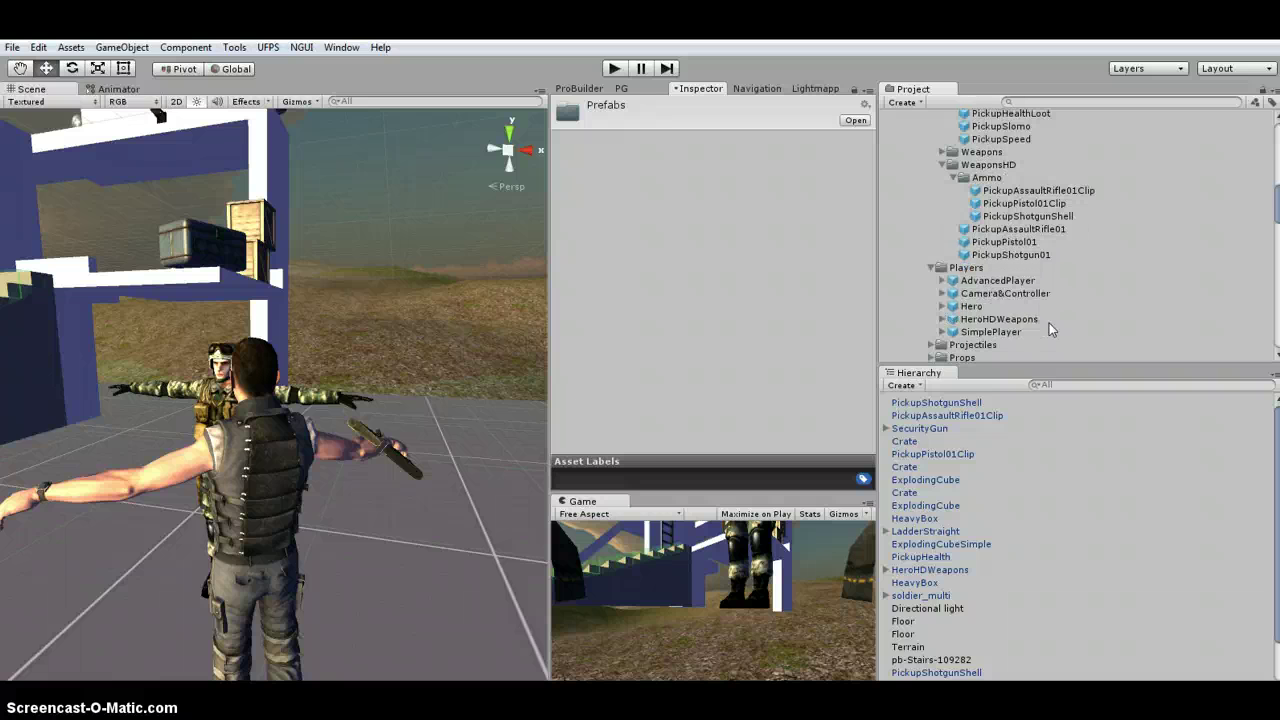
left_click(968, 321)
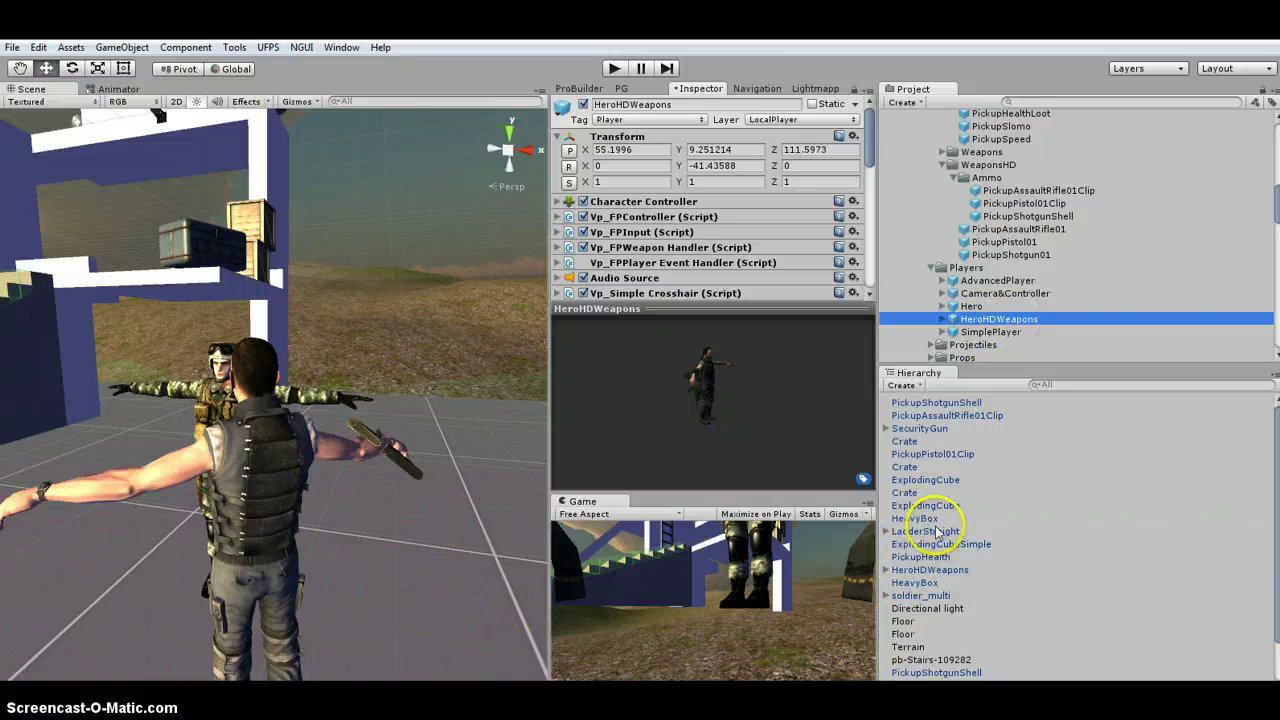
Examine the scene's HeroHDWeapons object, expanding its Player Inventory script to review the item records
left_click(935, 570)
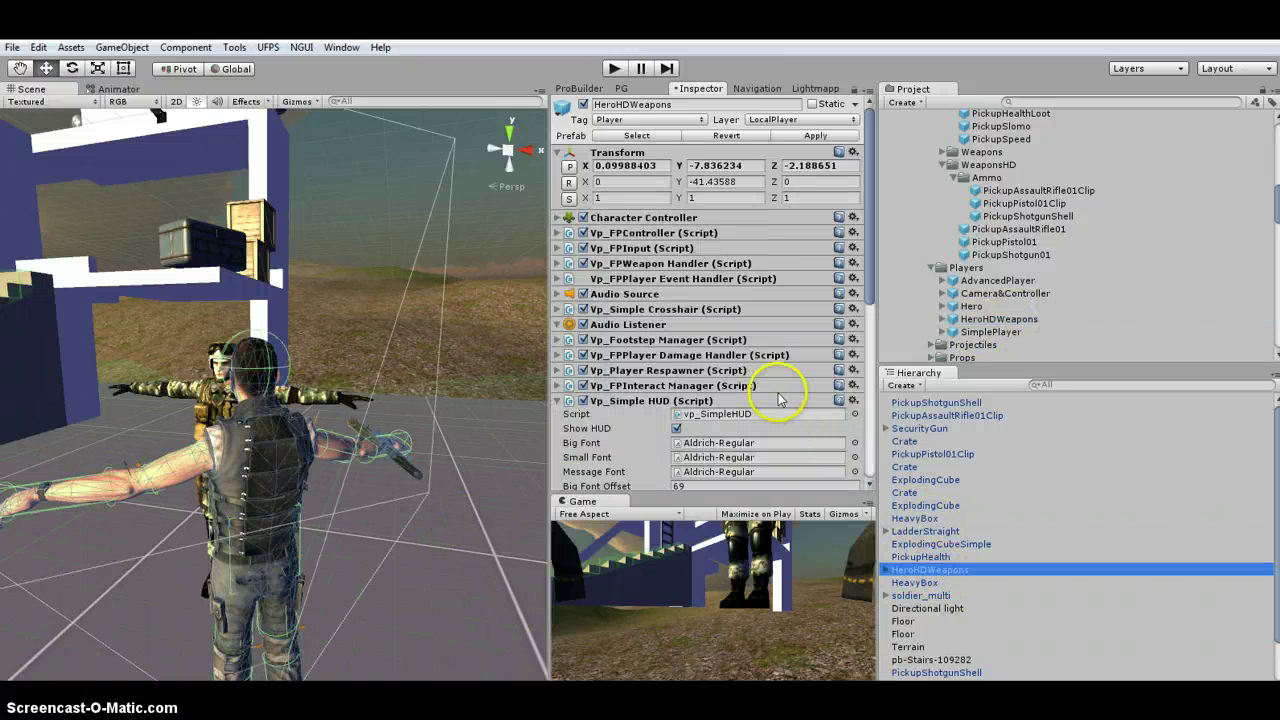
left_click(565, 400)
scroll(704, 375, "down", 3)
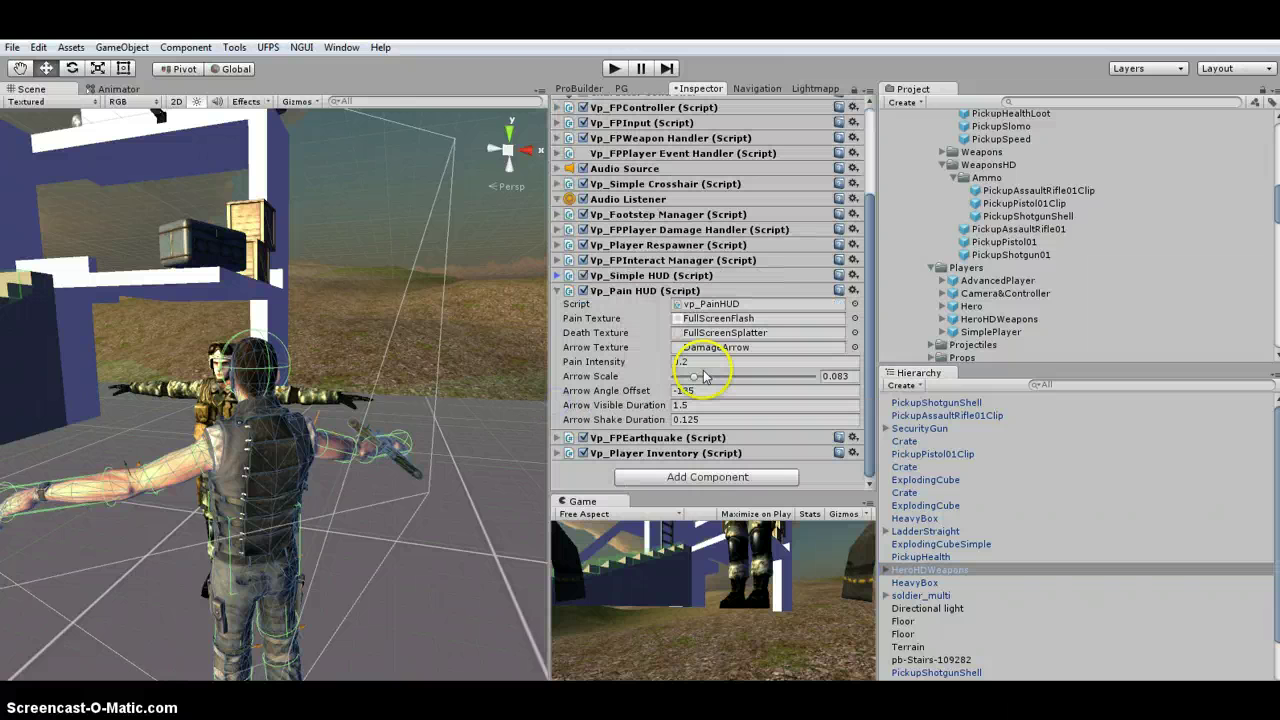
left_click(559, 454)
scroll(718, 403, "down", 3)
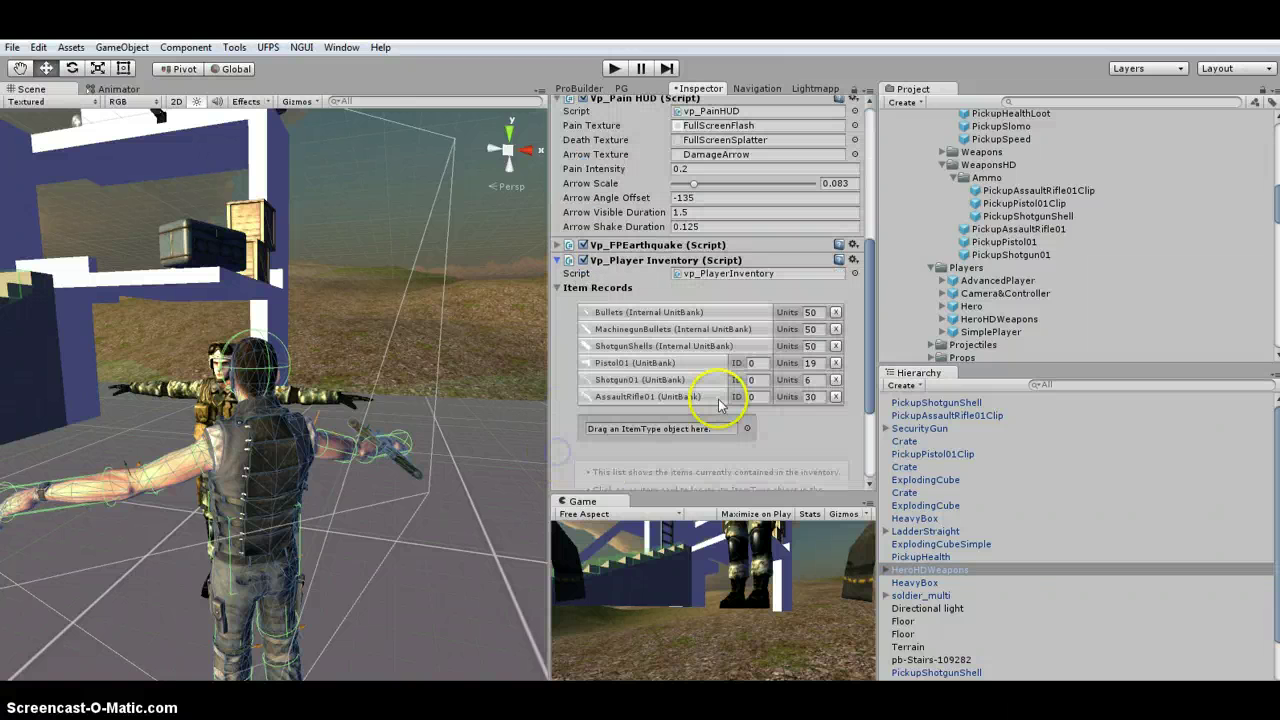
left_click(641, 368)
scroll(986, 150, "up", 3)
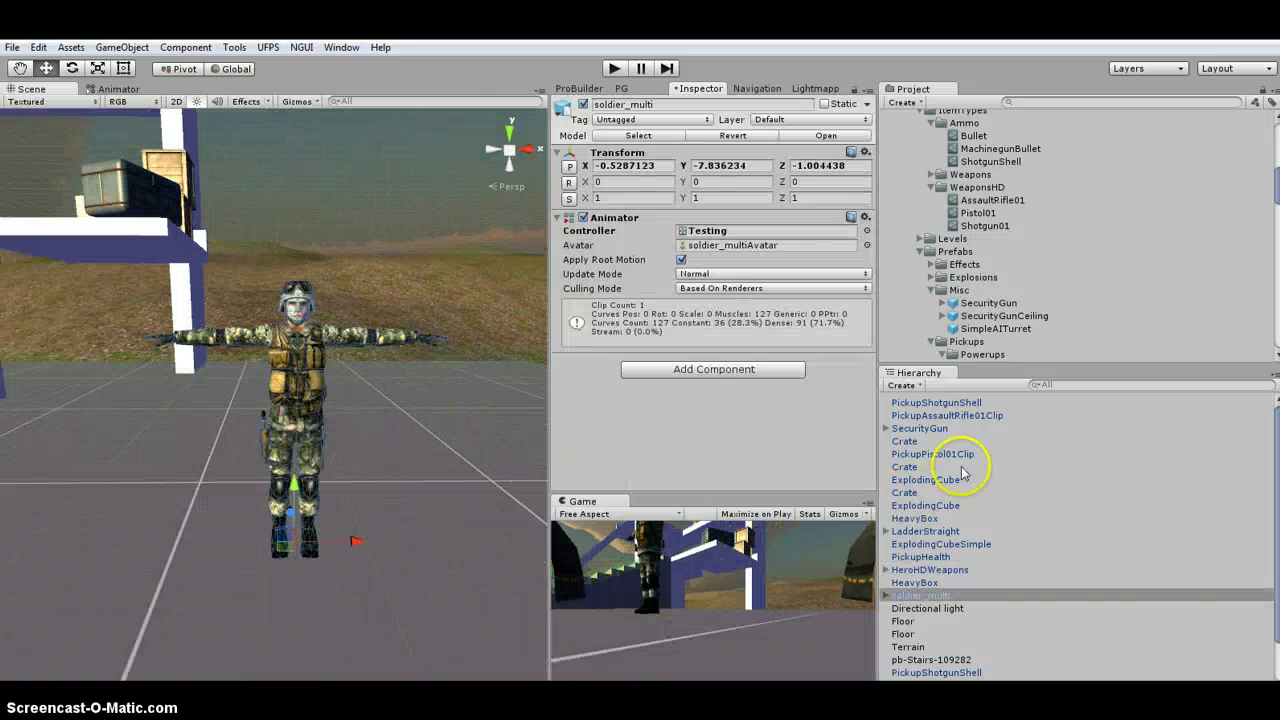
Find the soldier_multi model asset and review its Rig, Animations and Model import settings
scroll(980, 257, "up", 6)
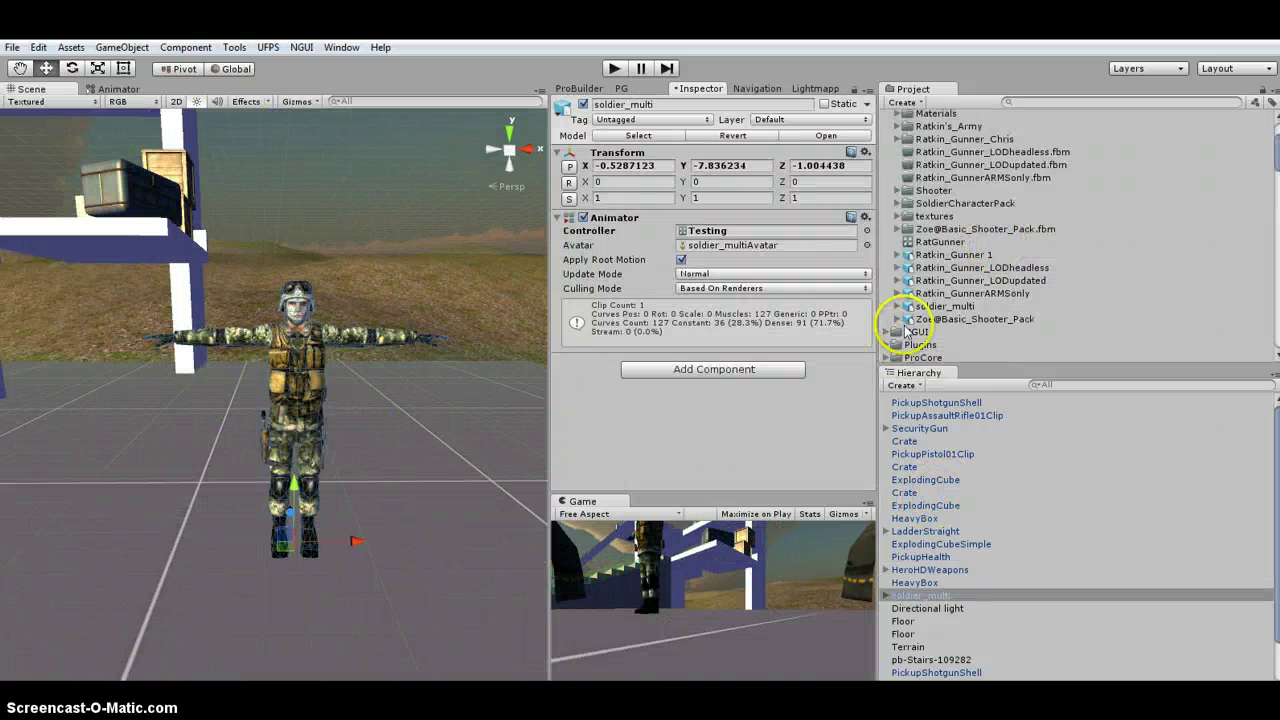
left_click(940, 210)
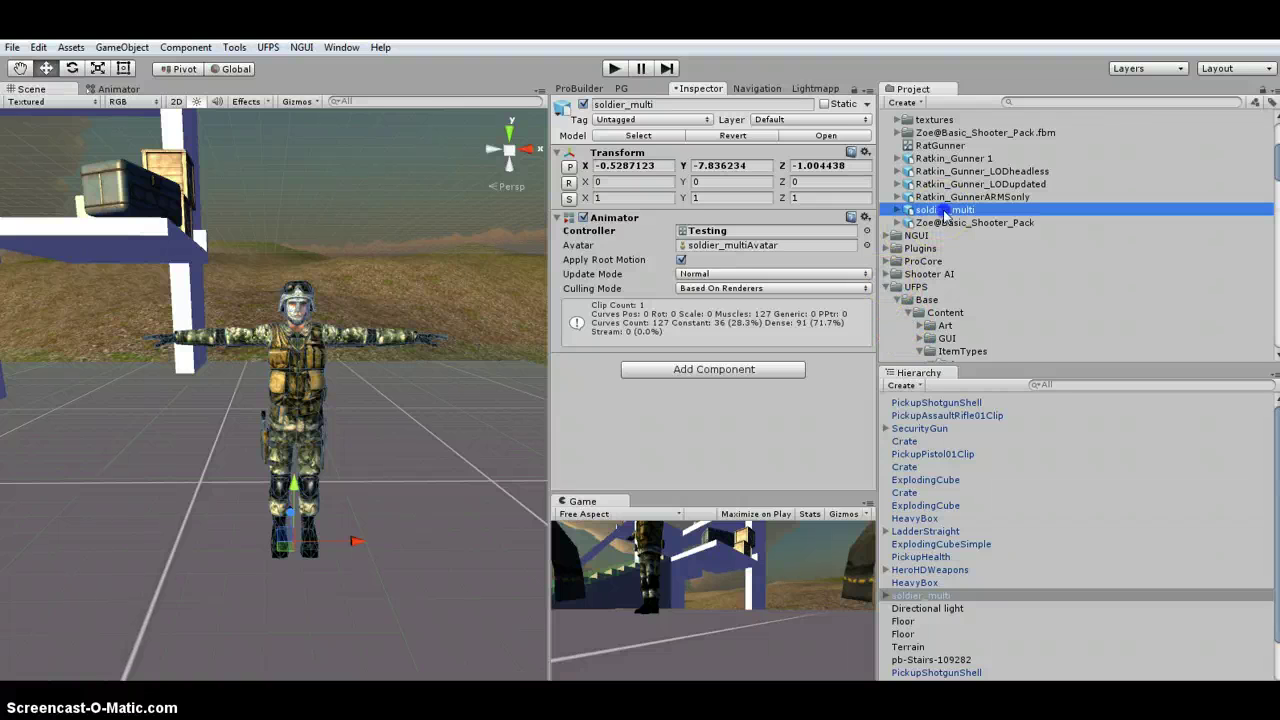
left_click(716, 144)
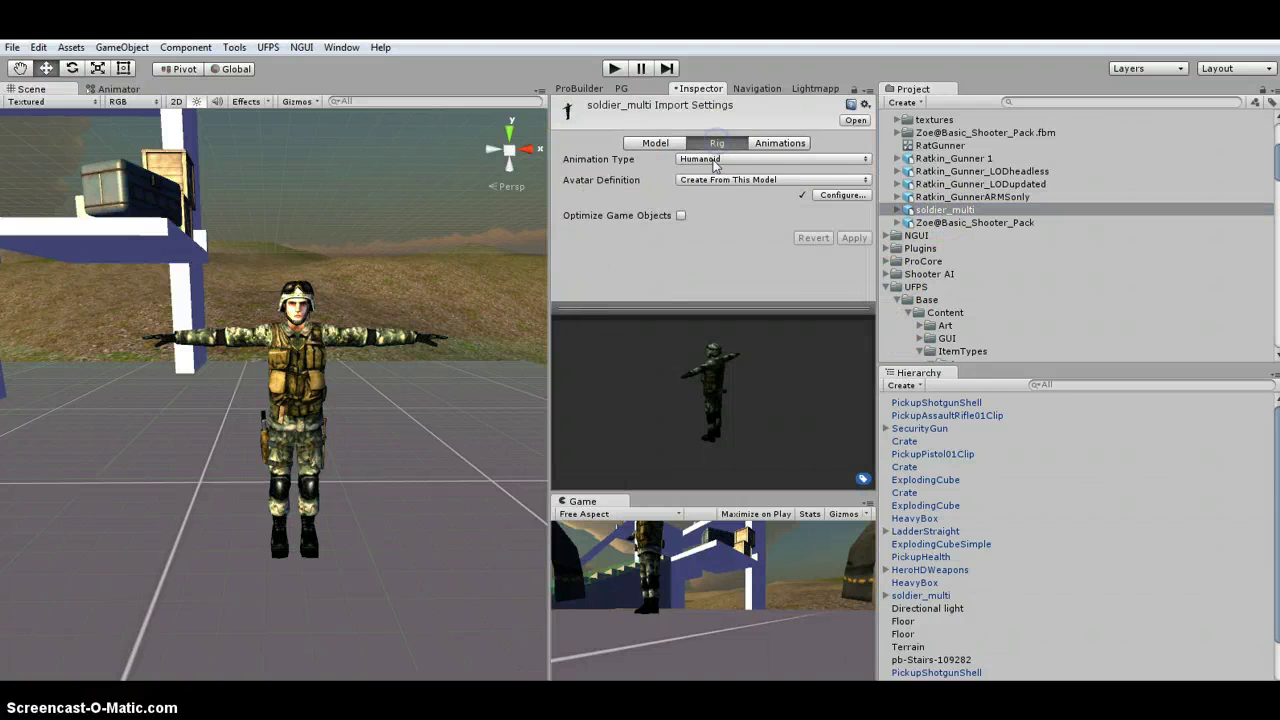
left_click(792, 144)
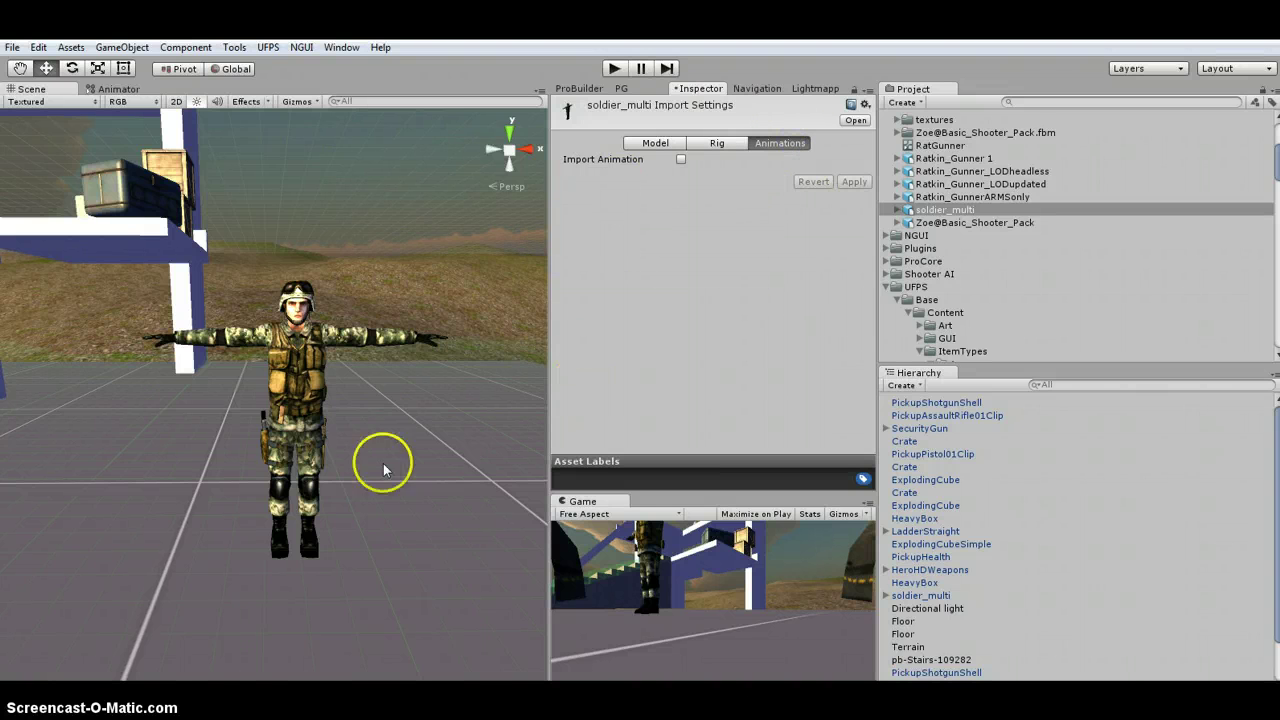
left_click(716, 143)
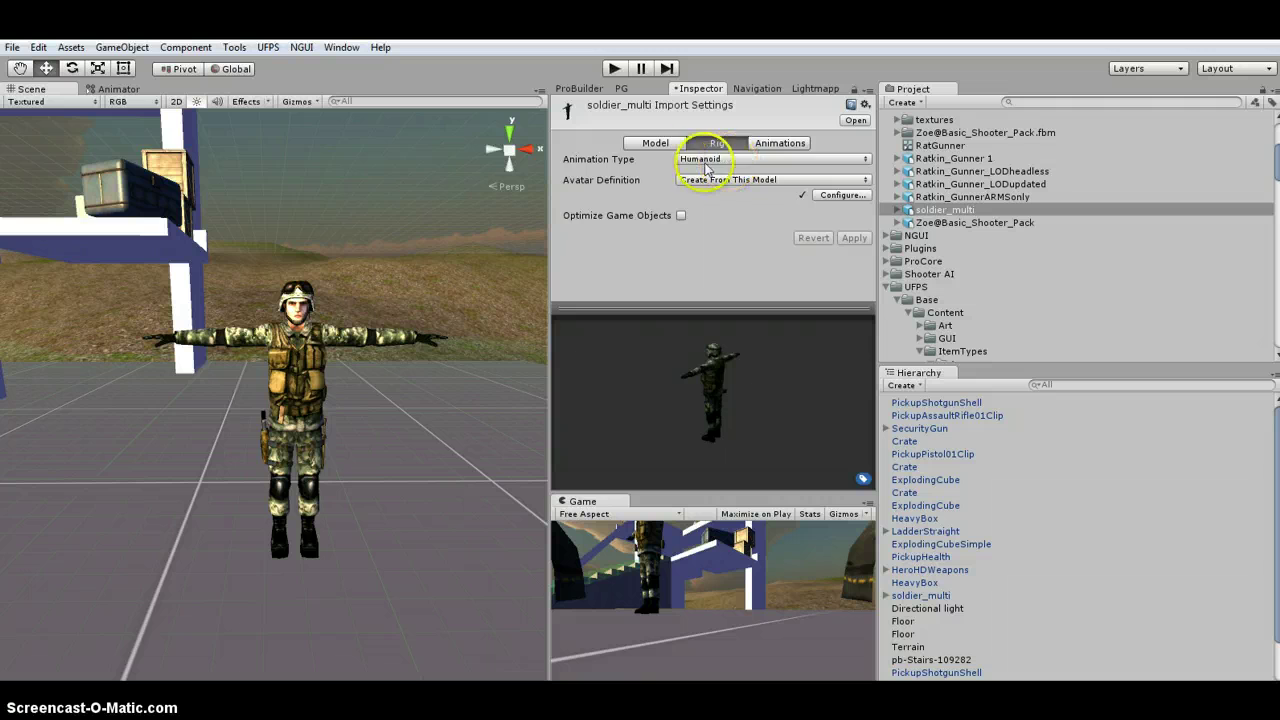
left_click(655, 143)
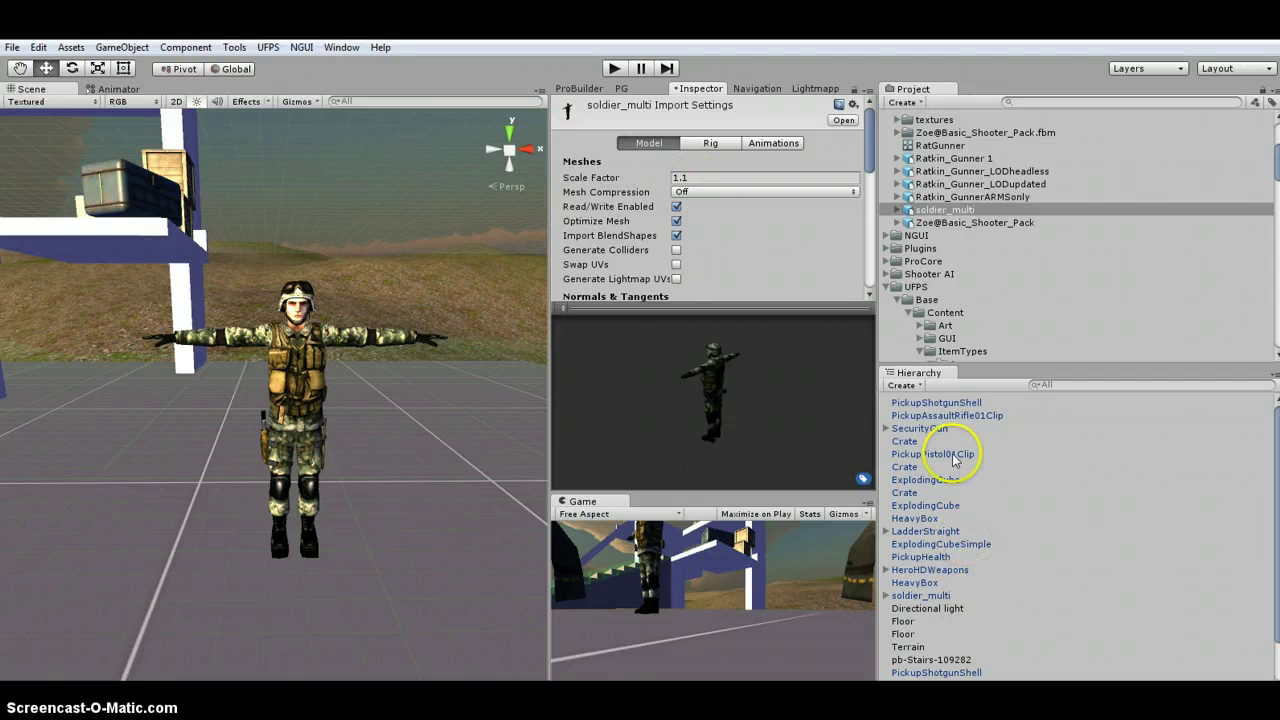
Select the scene's soldier_multi object and look through the creatable asset types for the Animator Controller
left_click(921, 595)
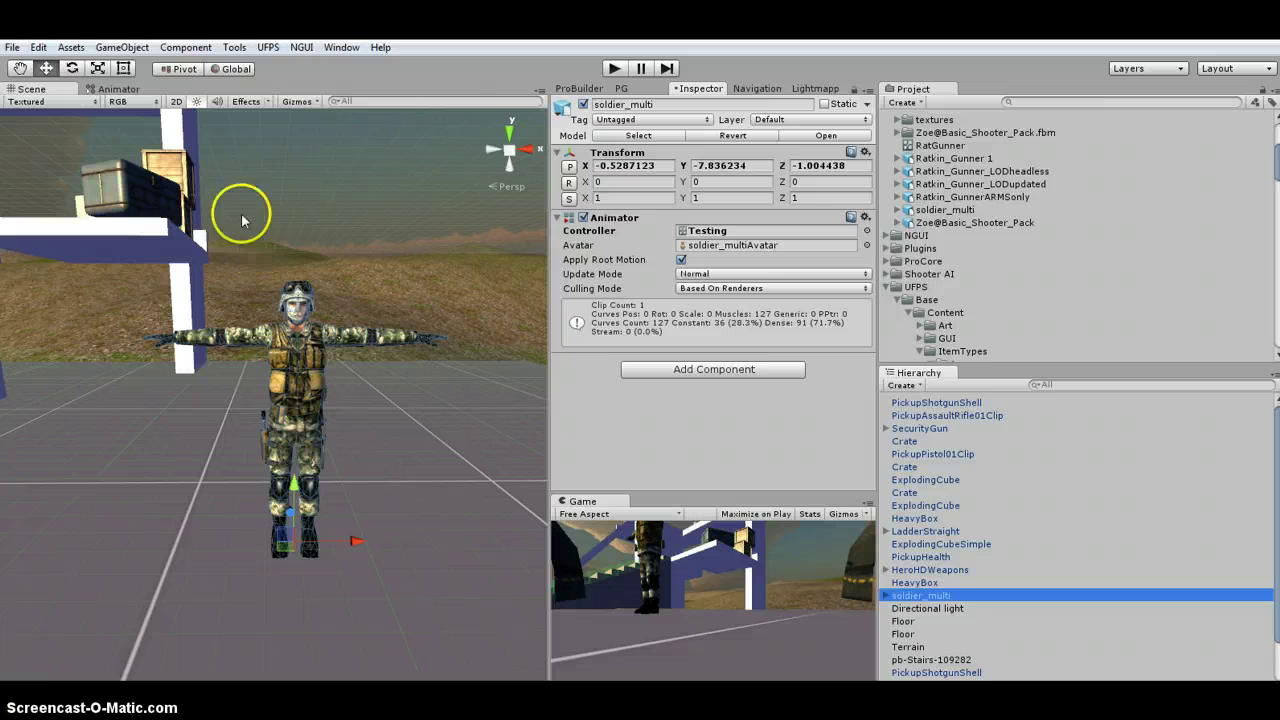
left_click(71, 47)
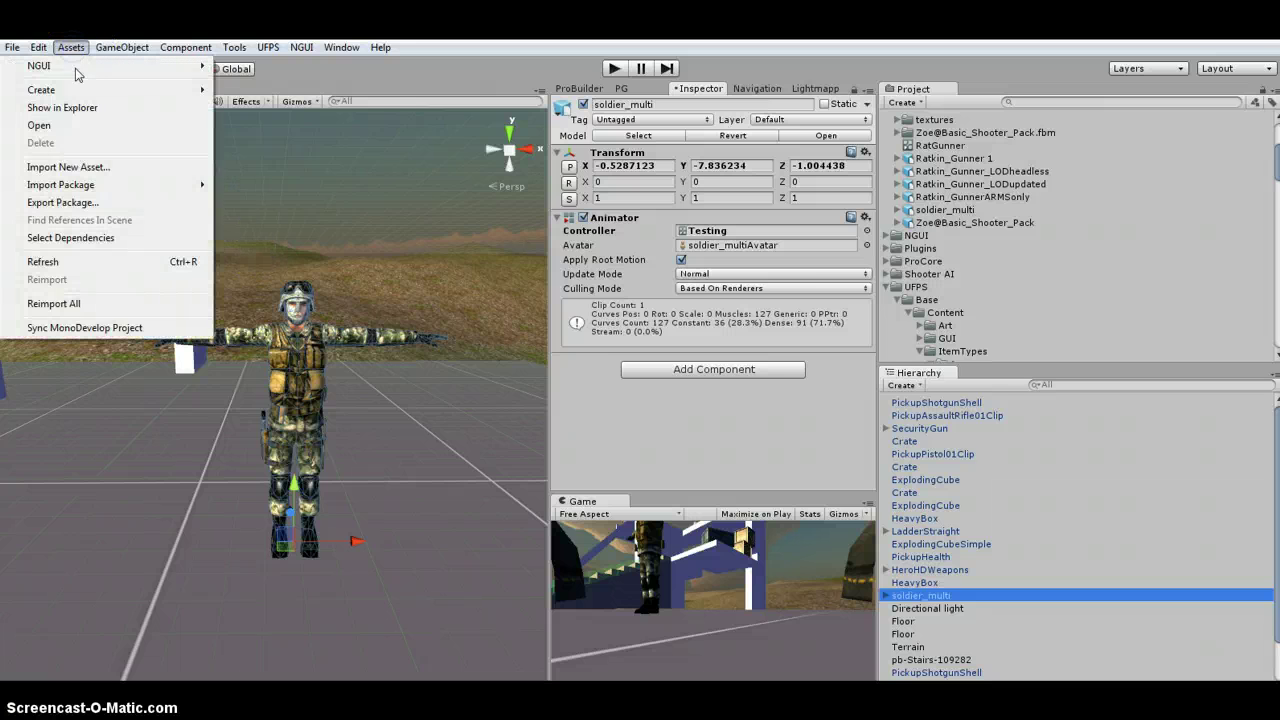
mouse_move(80, 94)
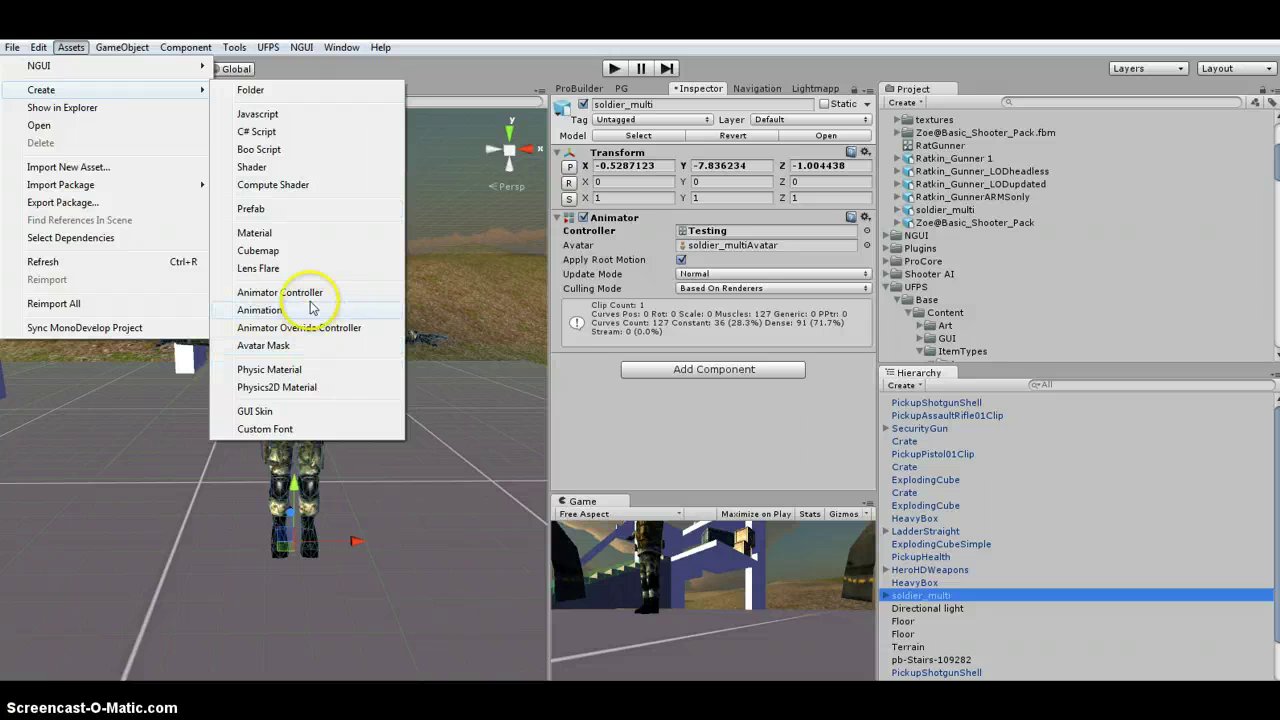
Check the installed Unity version in the About information and close it
left_click(381, 48)
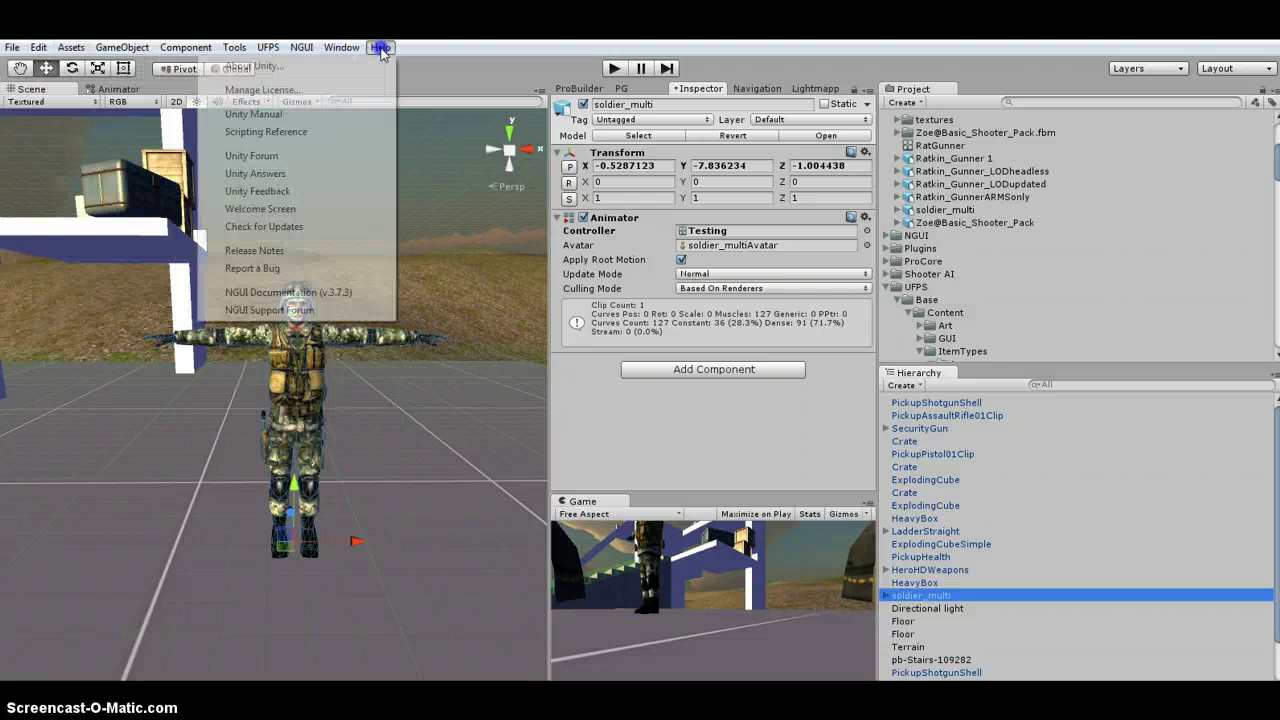
left_click(343, 68)
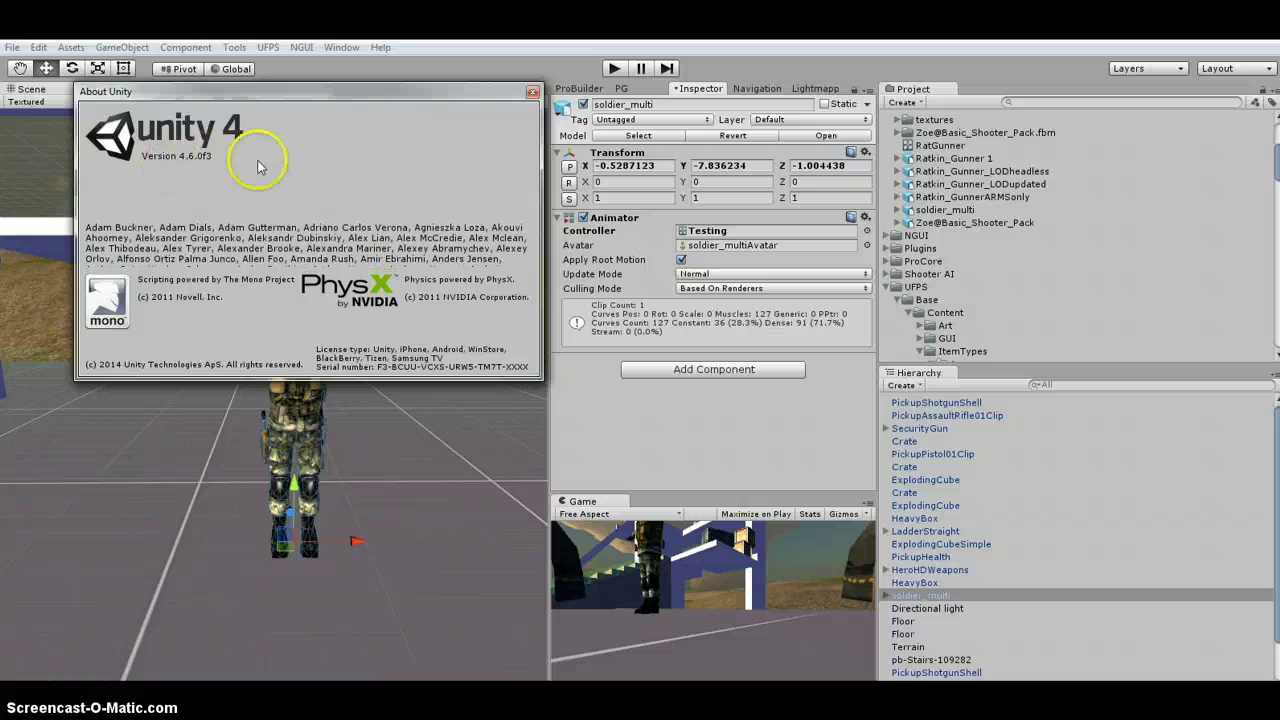
left_click(531, 93)
Open the Create Ragdoll wizard and expand the soldier_multi hierarchy to reach its bones
left_click(122, 47)
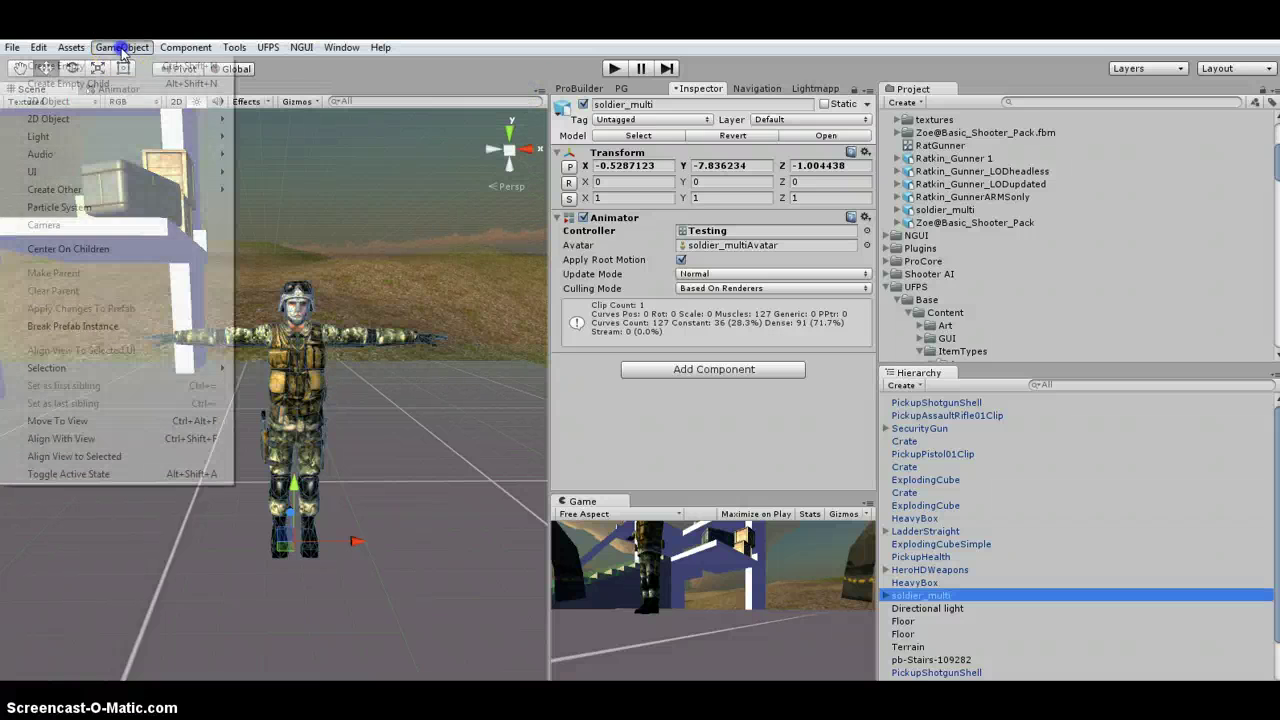
mouse_move(119, 103)
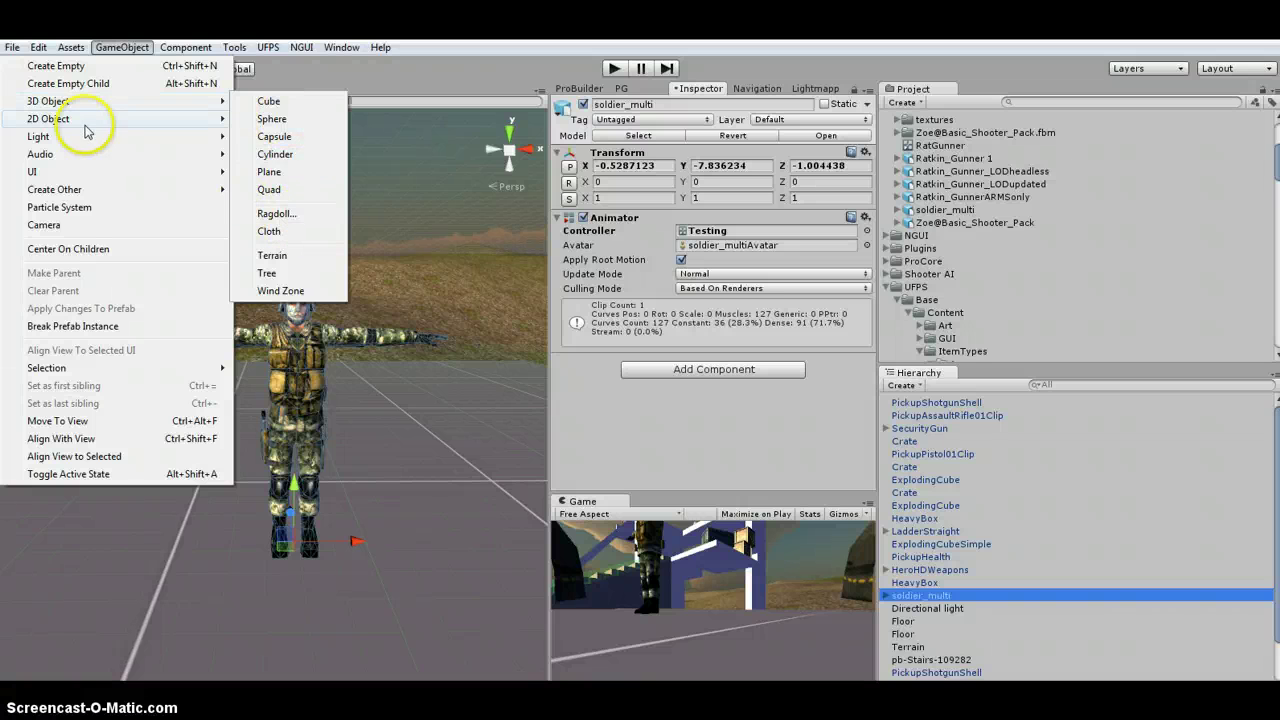
left_click(270, 214)
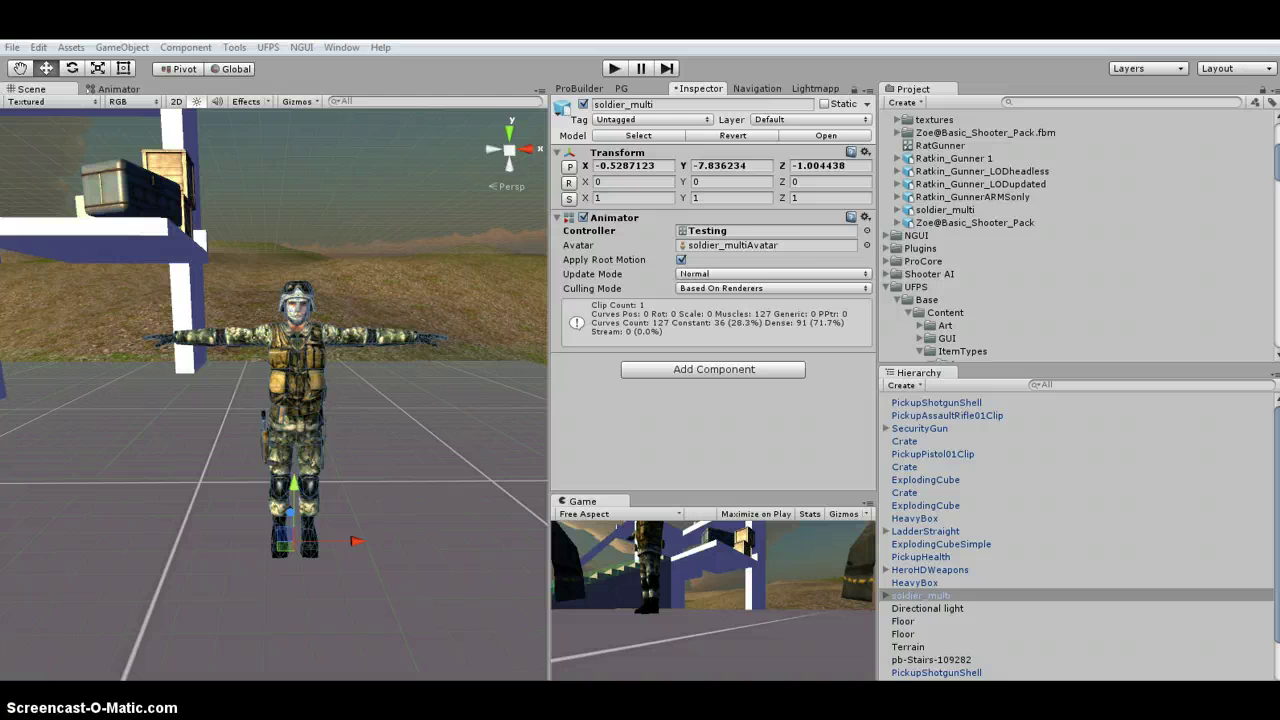
left_click_drag(585, 121, 508, 130)
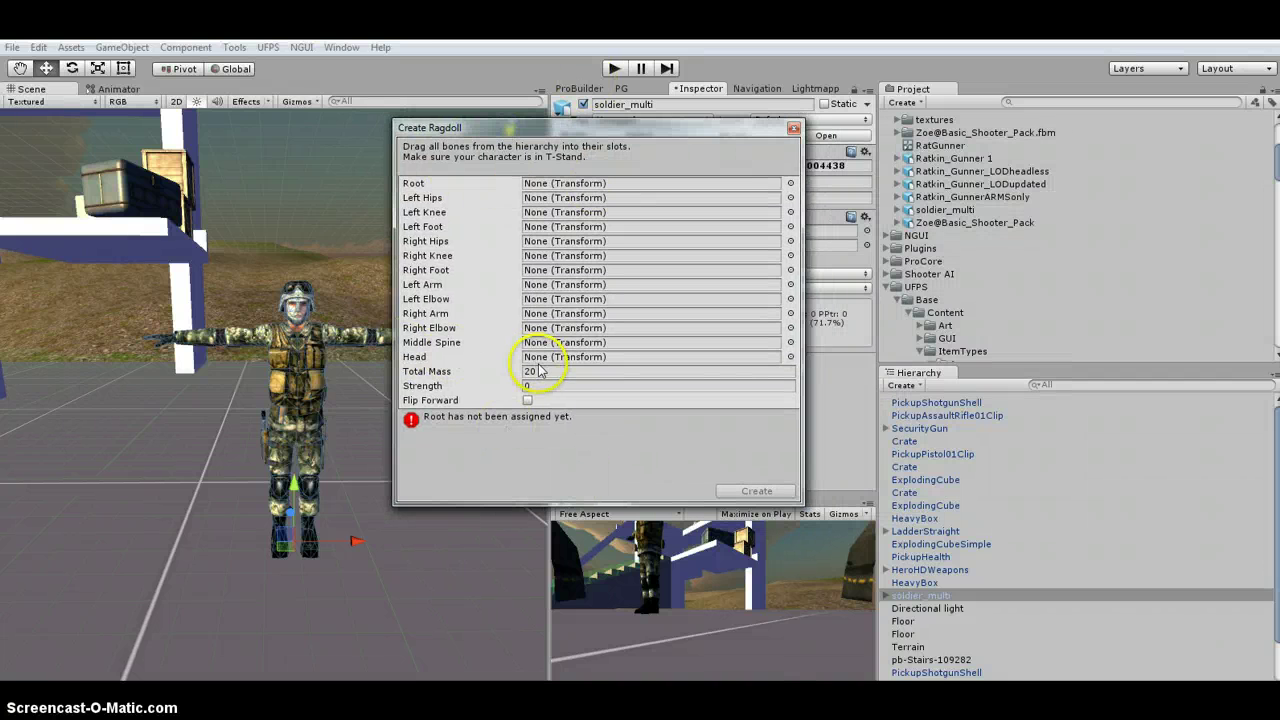
left_click(886, 596)
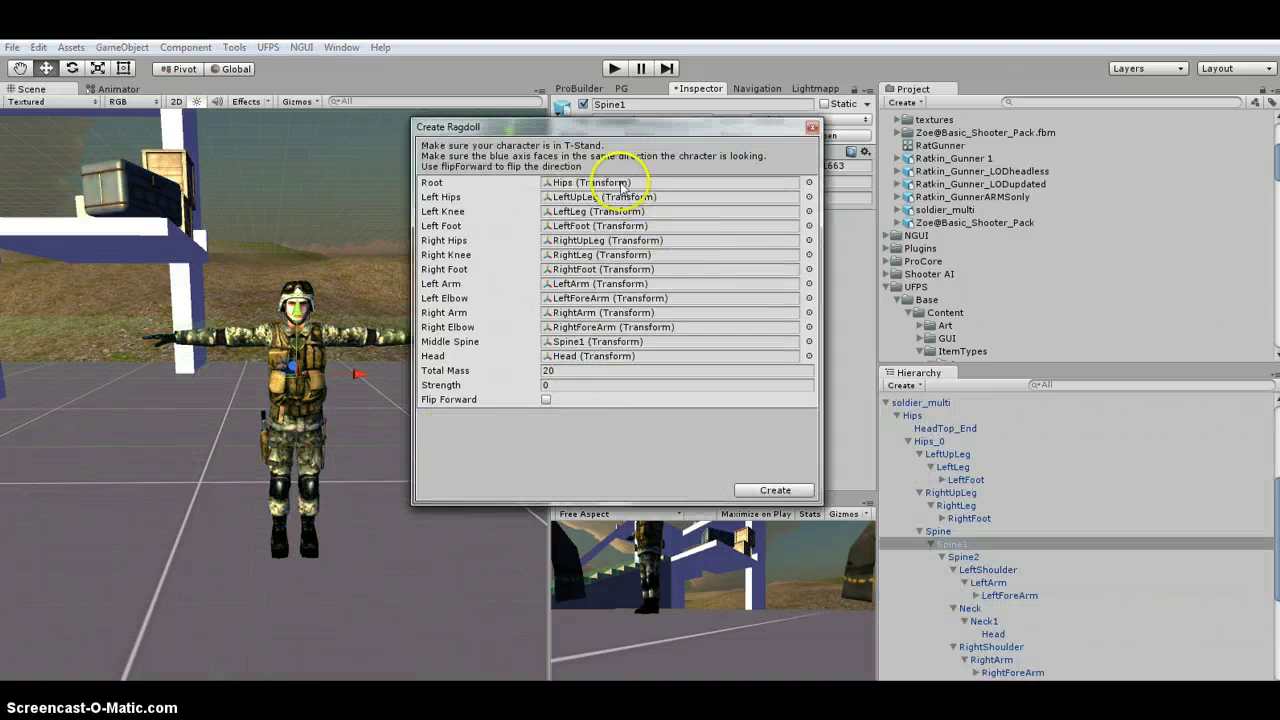
Locate in the hierarchy the bones assigned to the ragdoll's Root, Left Hips, Left Knee, Left Foot and Right Hips
left_click(614, 183)
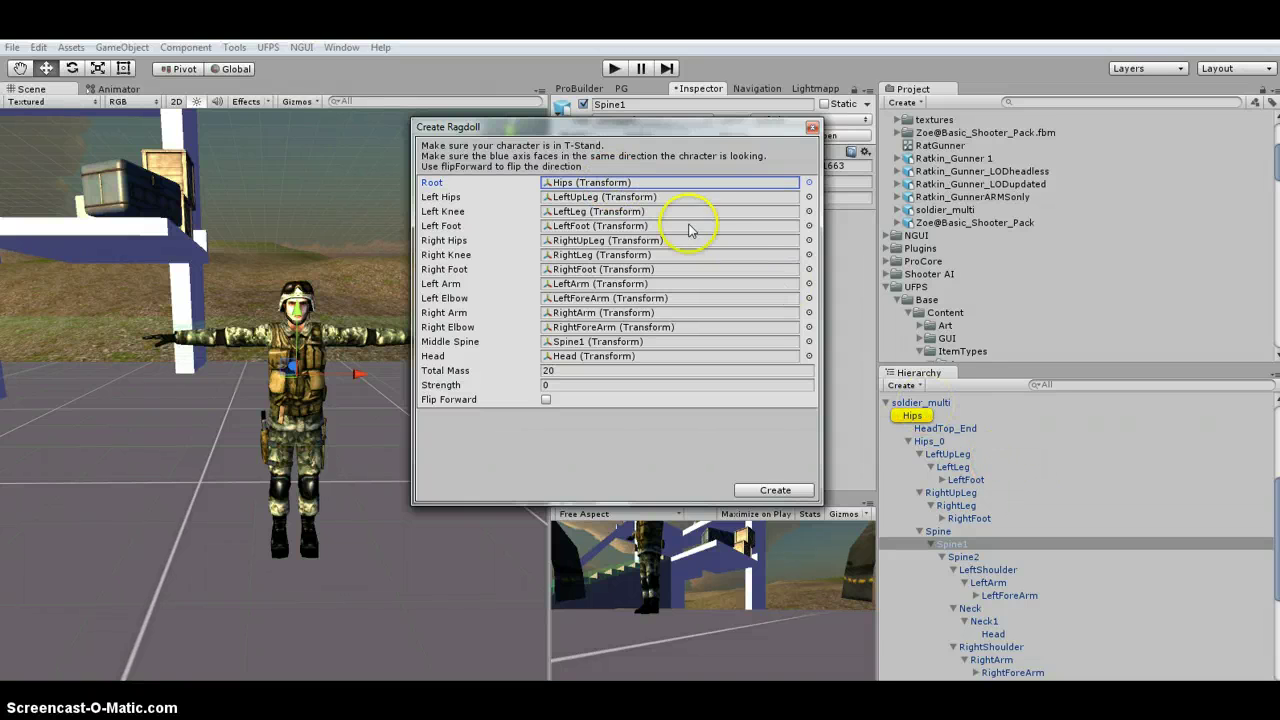
left_click(653, 198)
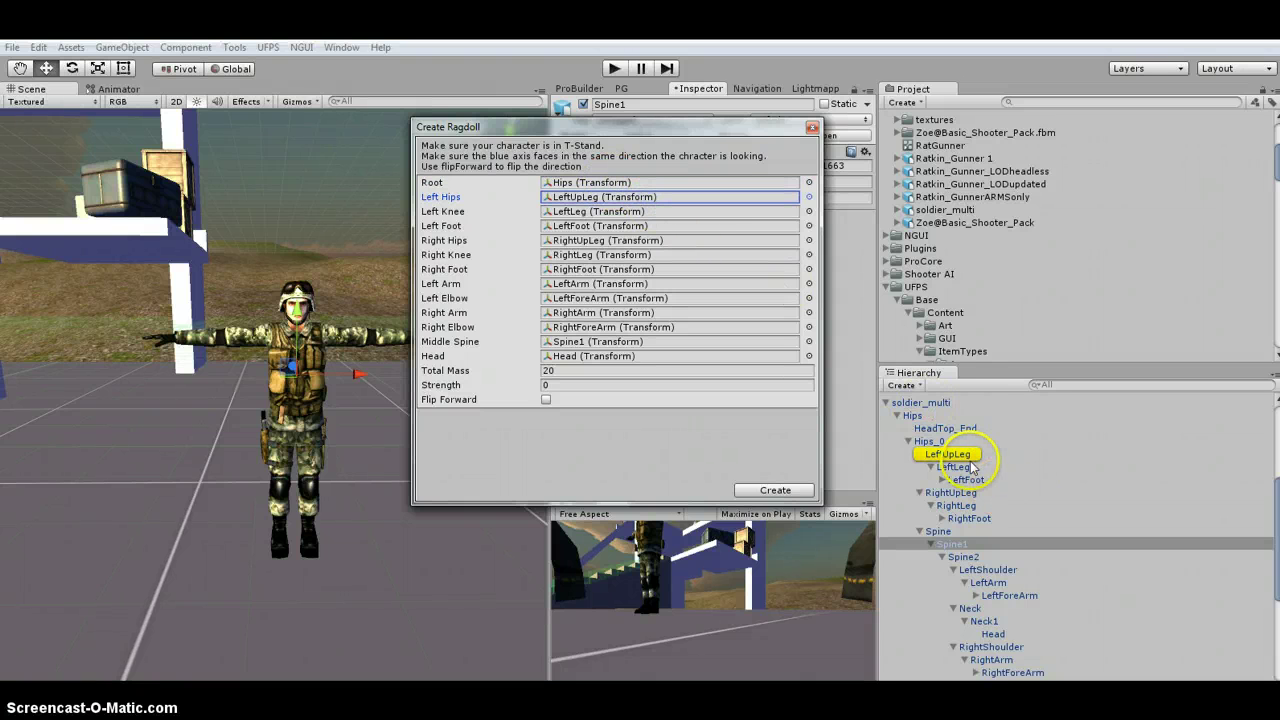
left_click(679, 212)
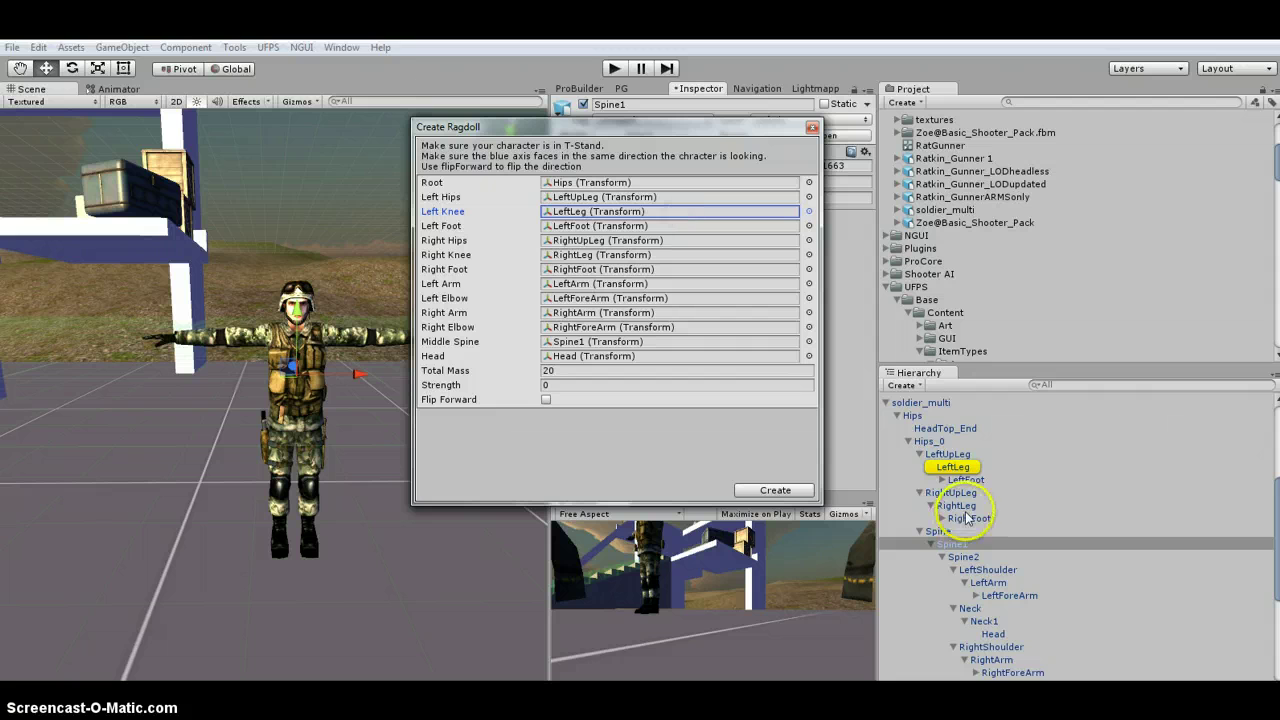
left_click(657, 227)
left_click(663, 241)
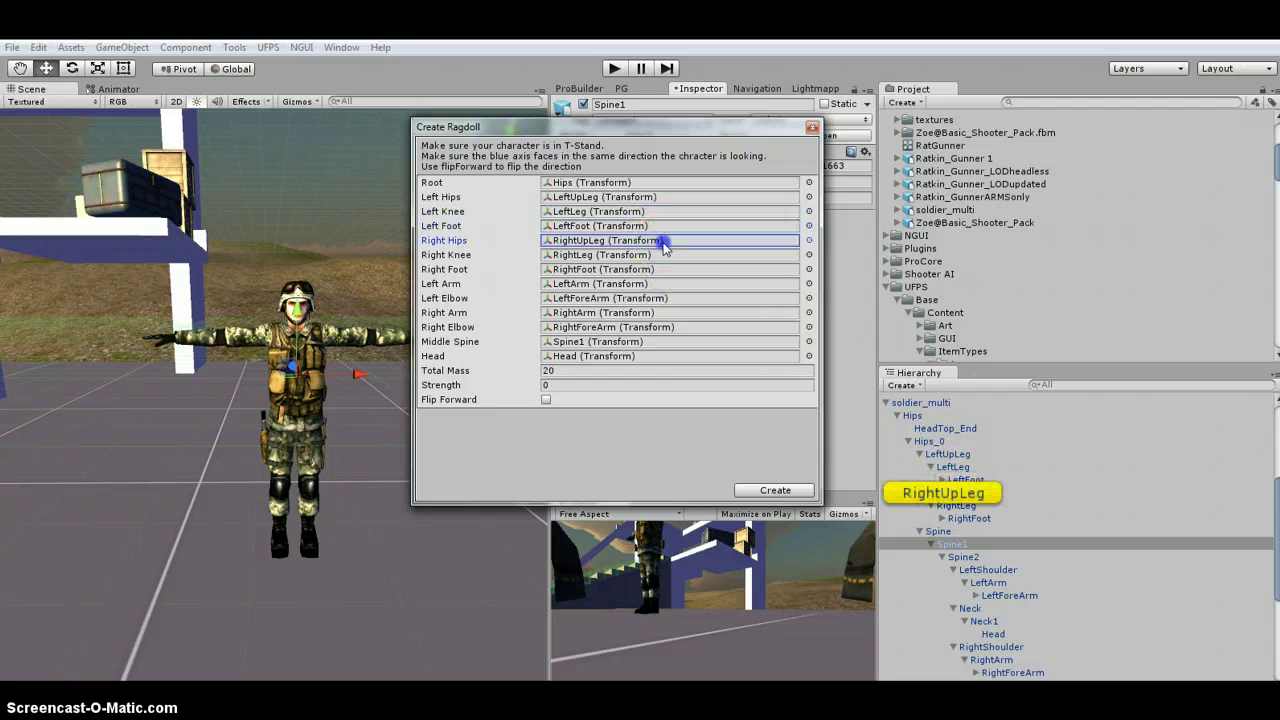
Check which bones fill the Left Arm, Left Elbow and Middle Spine slots and where they sit on the soldier
left_click(634, 285)
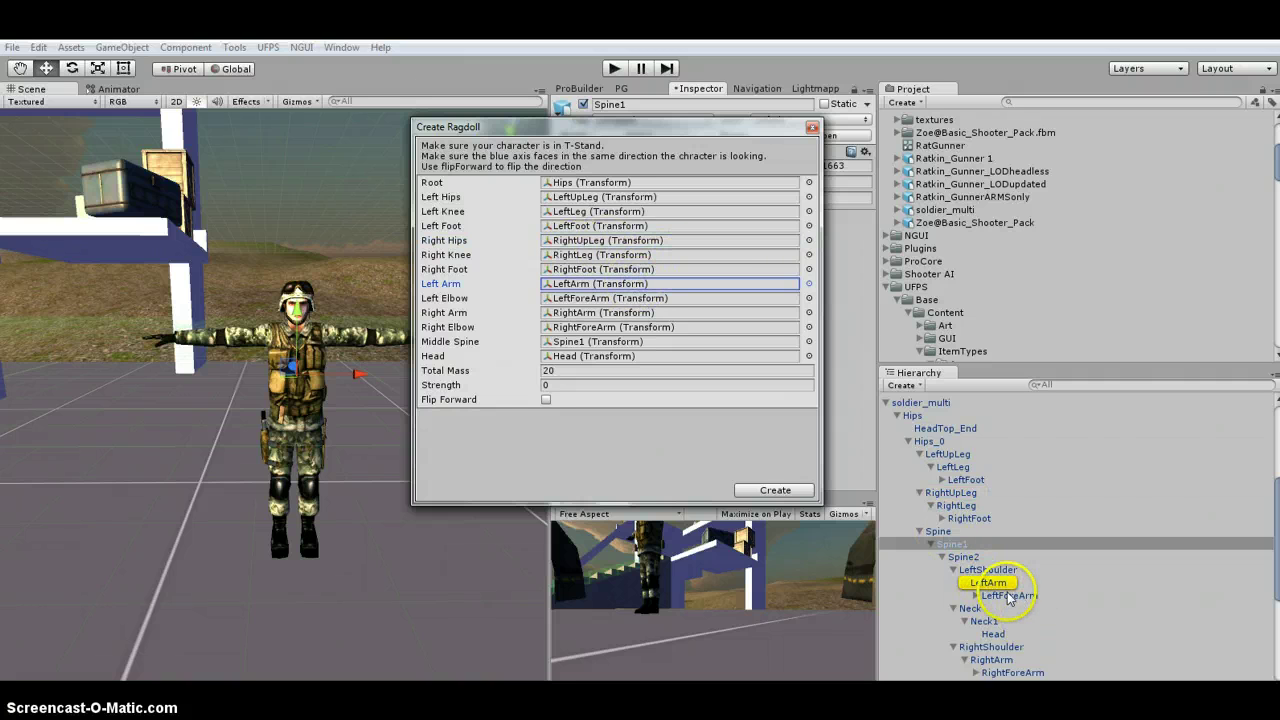
left_click(621, 298)
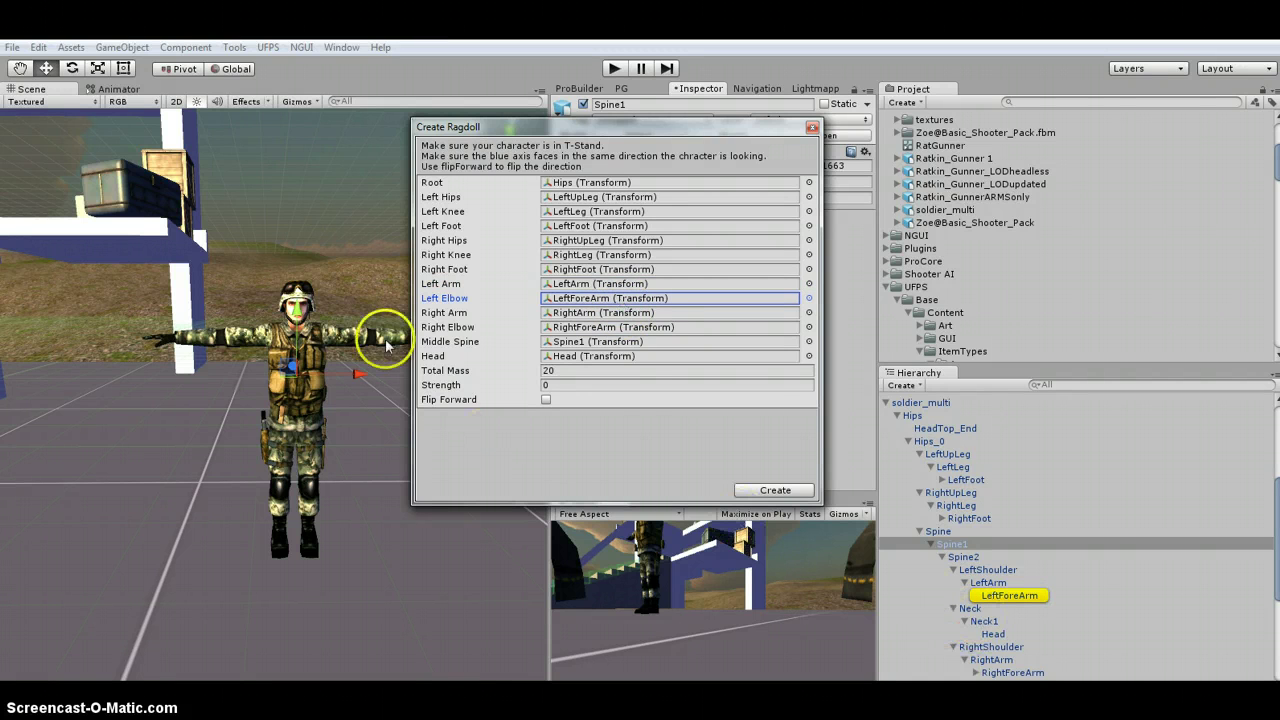
left_click(1004, 597)
mouse_move(1004, 605)
left_mouse_down()
mouse_move(349, 337)
mouse_move(374, 314)
mouse_move(910, 540)
left_mouse_up()
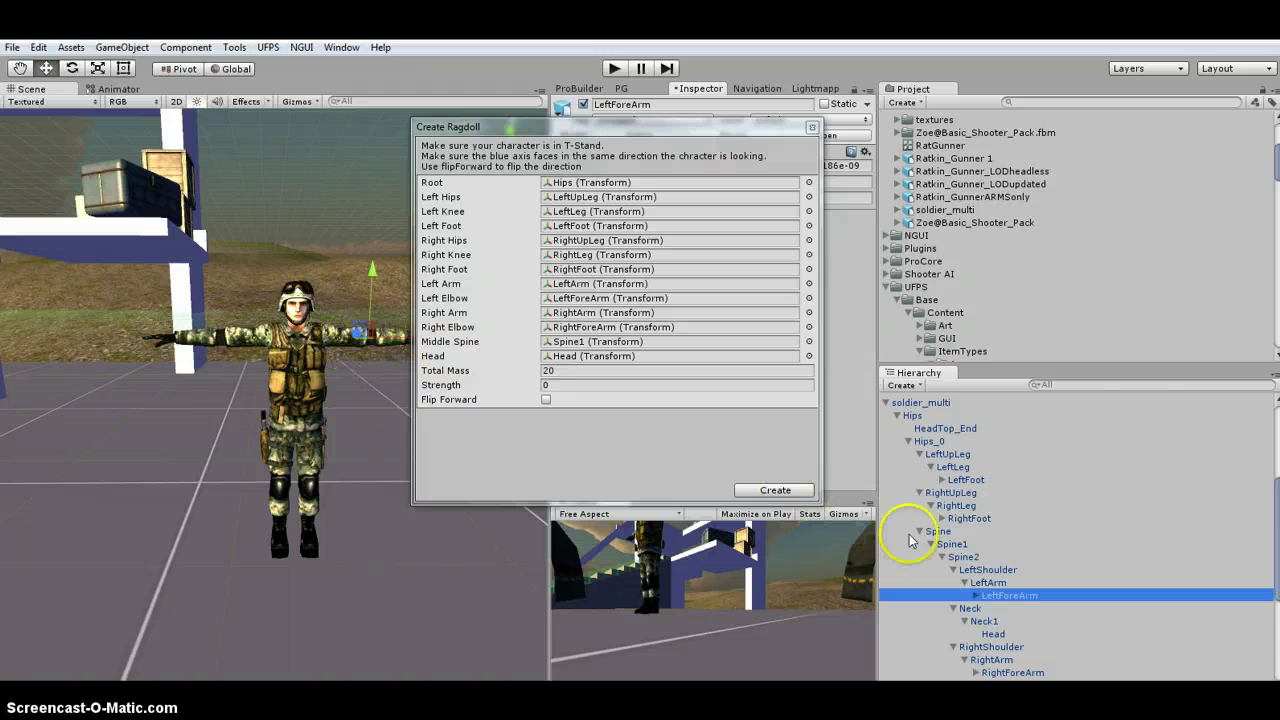
left_click(988, 582)
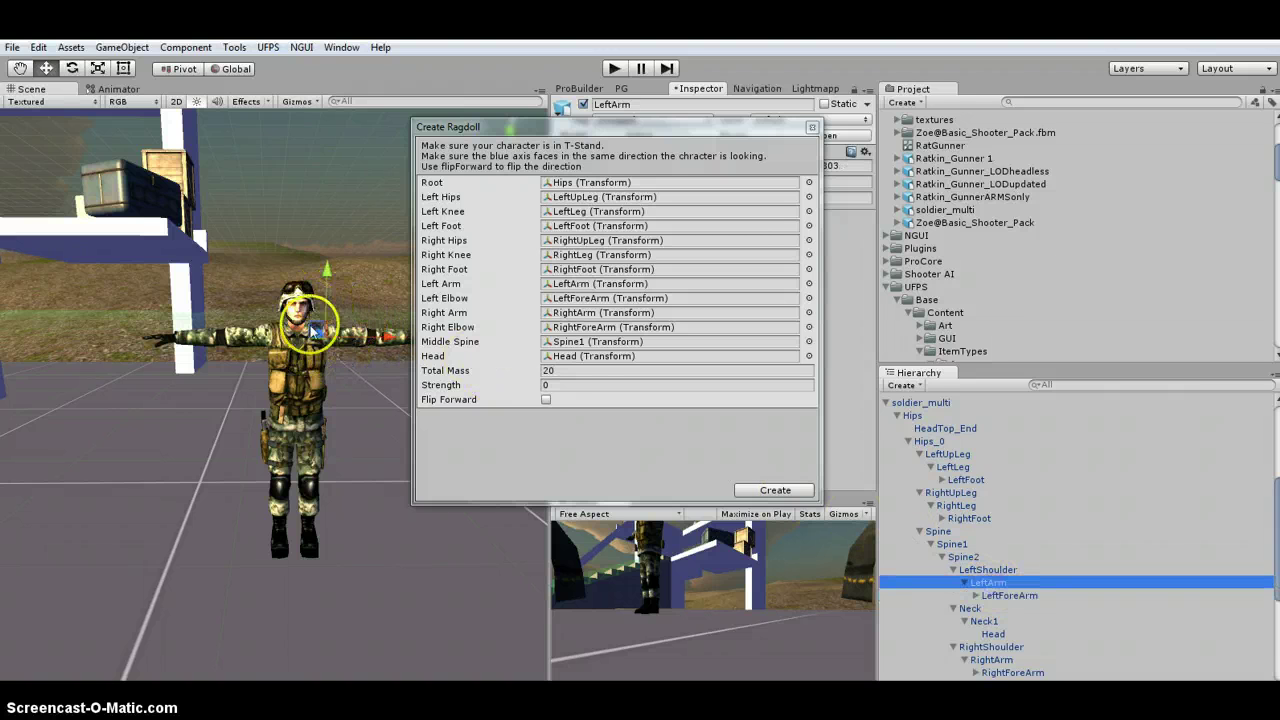
left_click(592, 347)
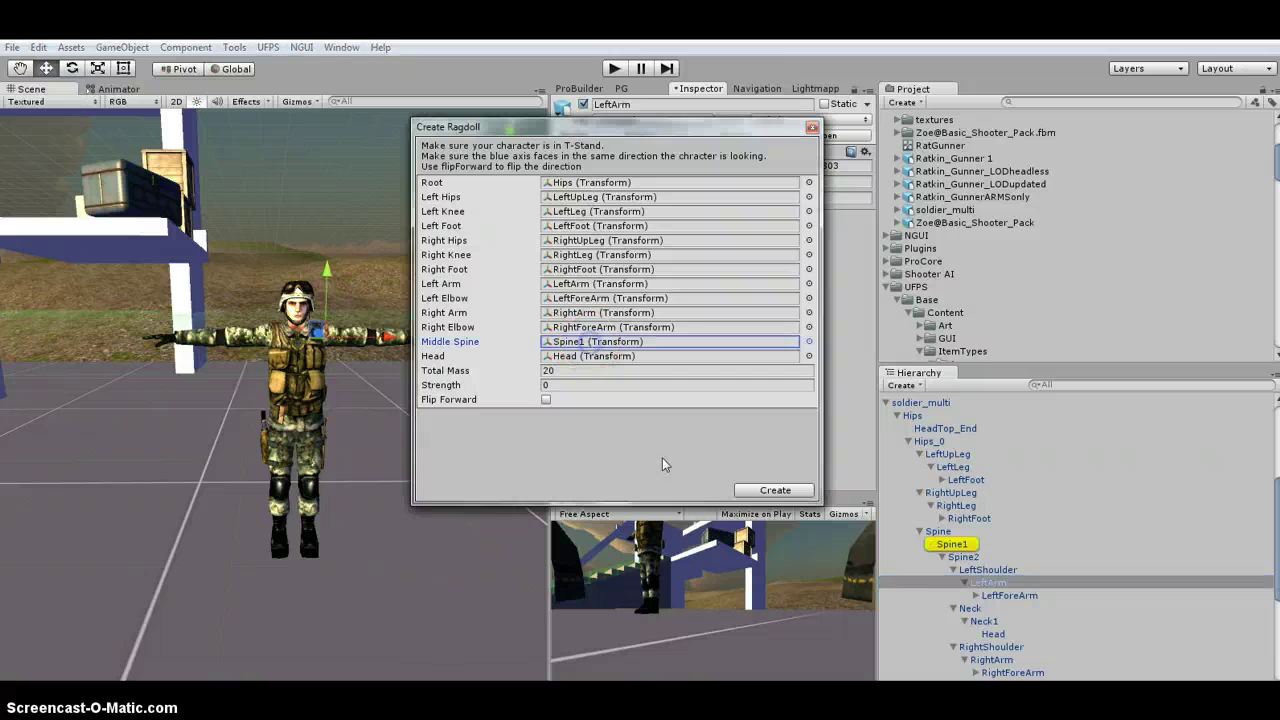
left_click(305, 378)
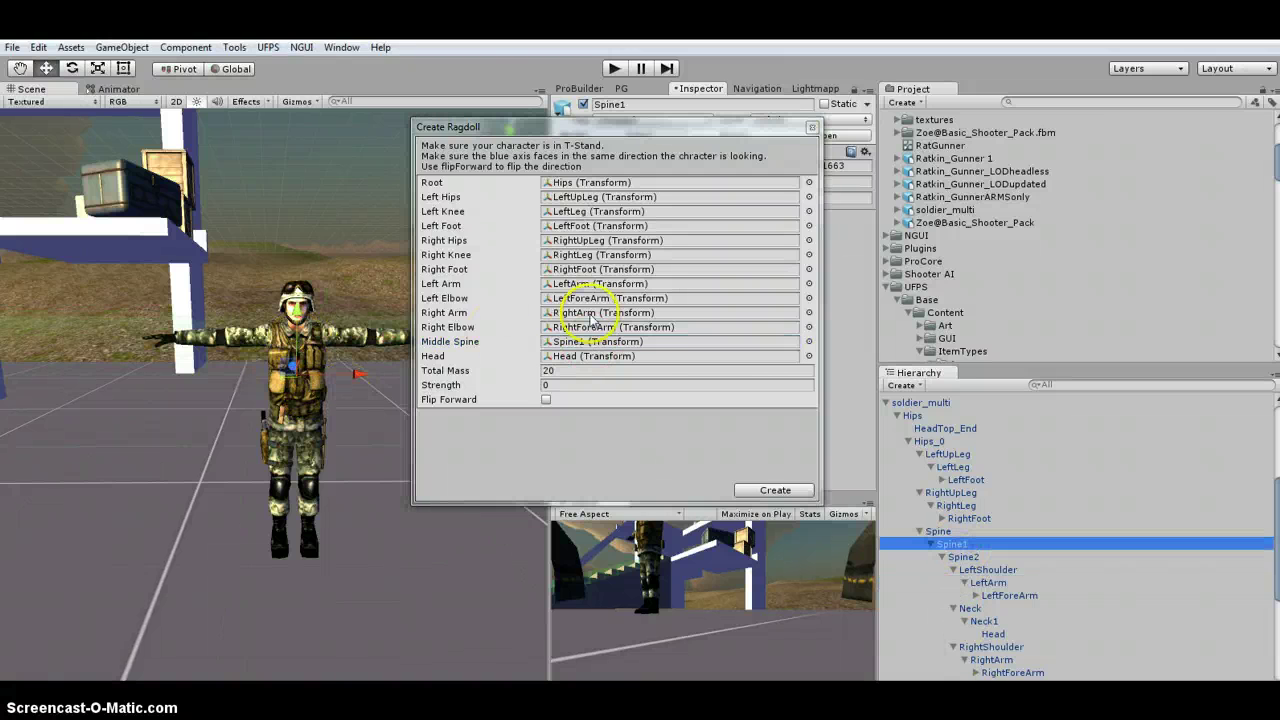
Check which bone fills the Head slot and create the ragdoll from the assigned bones
left_click(588, 357)
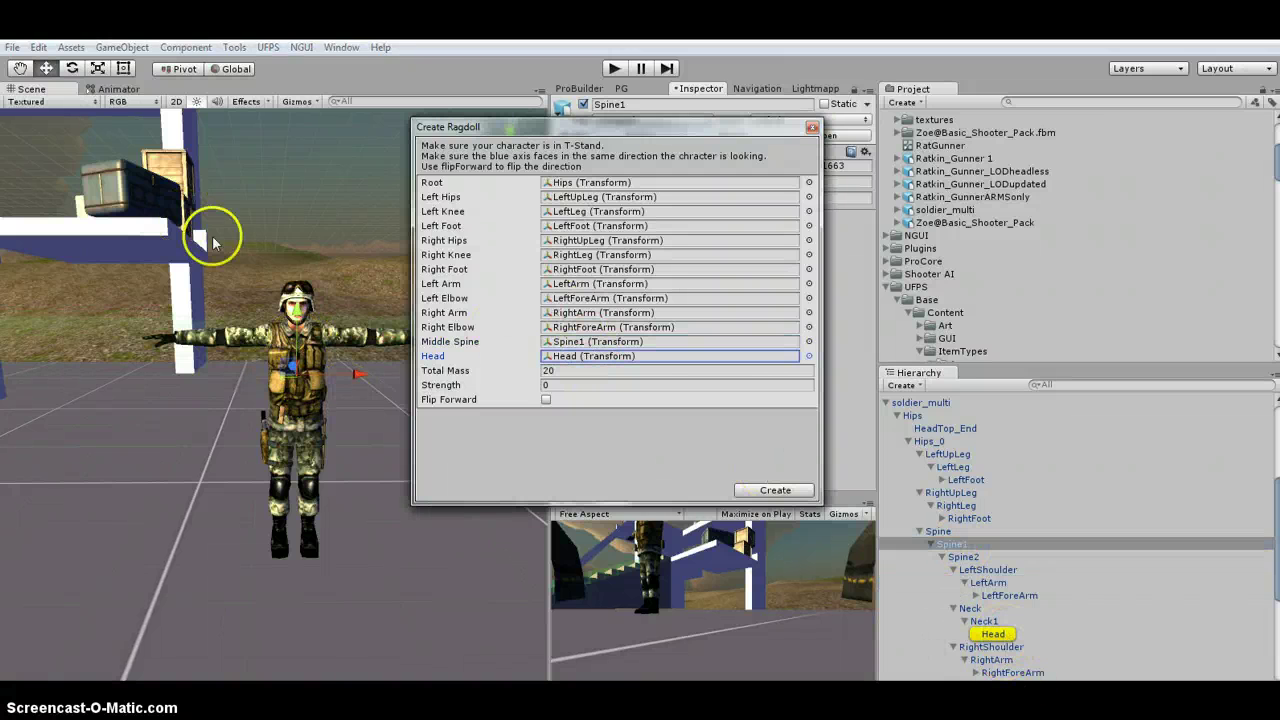
left_click(991, 633)
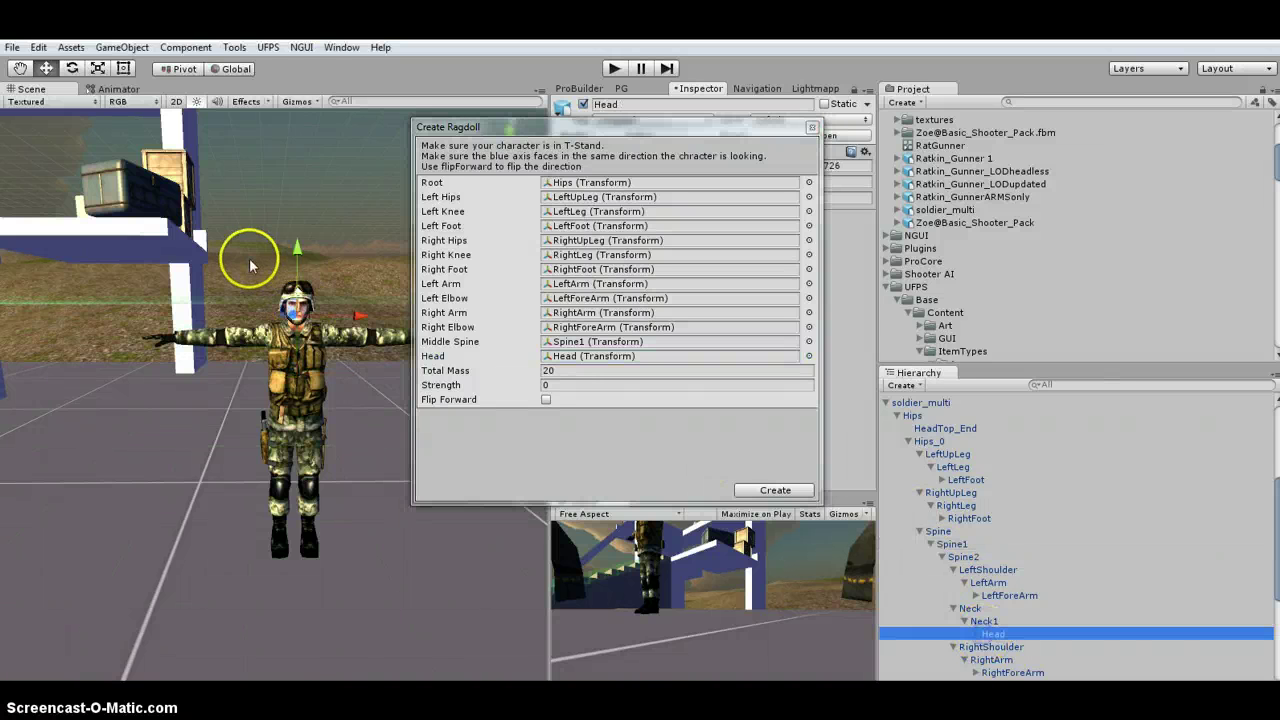
left_click(772, 491)
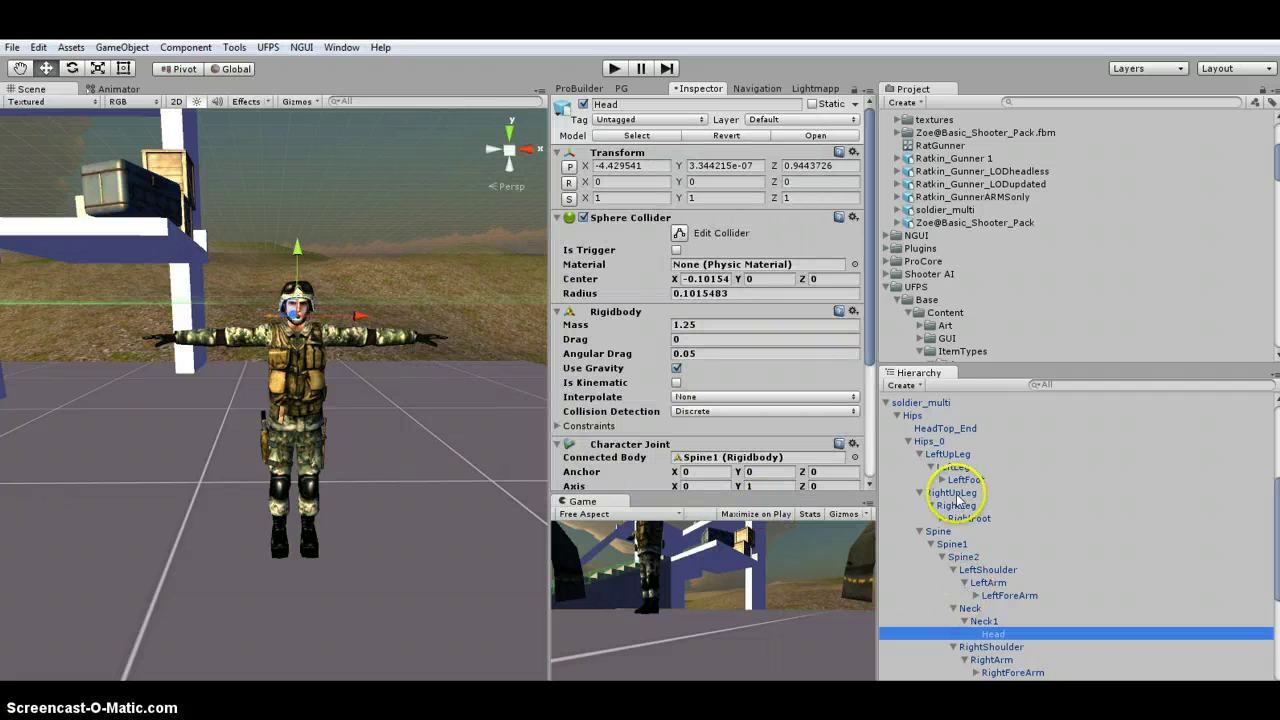
Examine the colliders, rigidbodies and joint generated on the soldier's Hips and Head bones
scroll(925, 475, "up", 2)
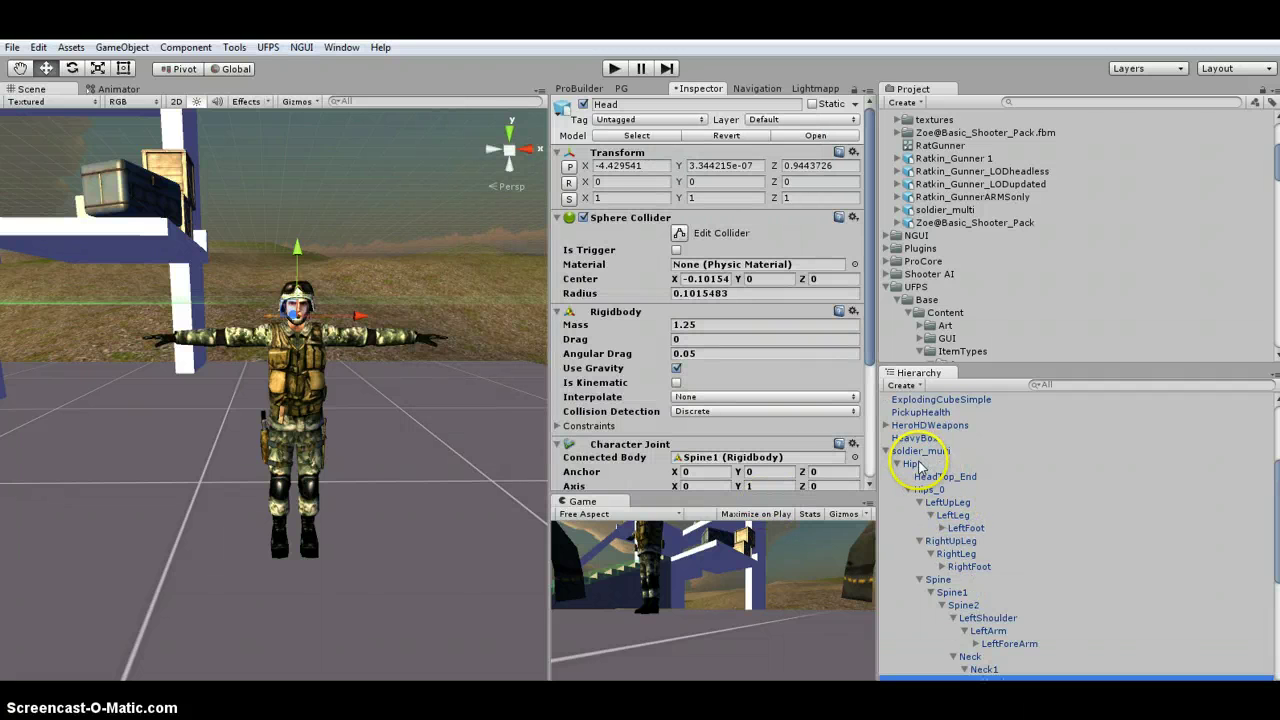
left_click(912, 464)
scroll(290, 310, "up", 4)
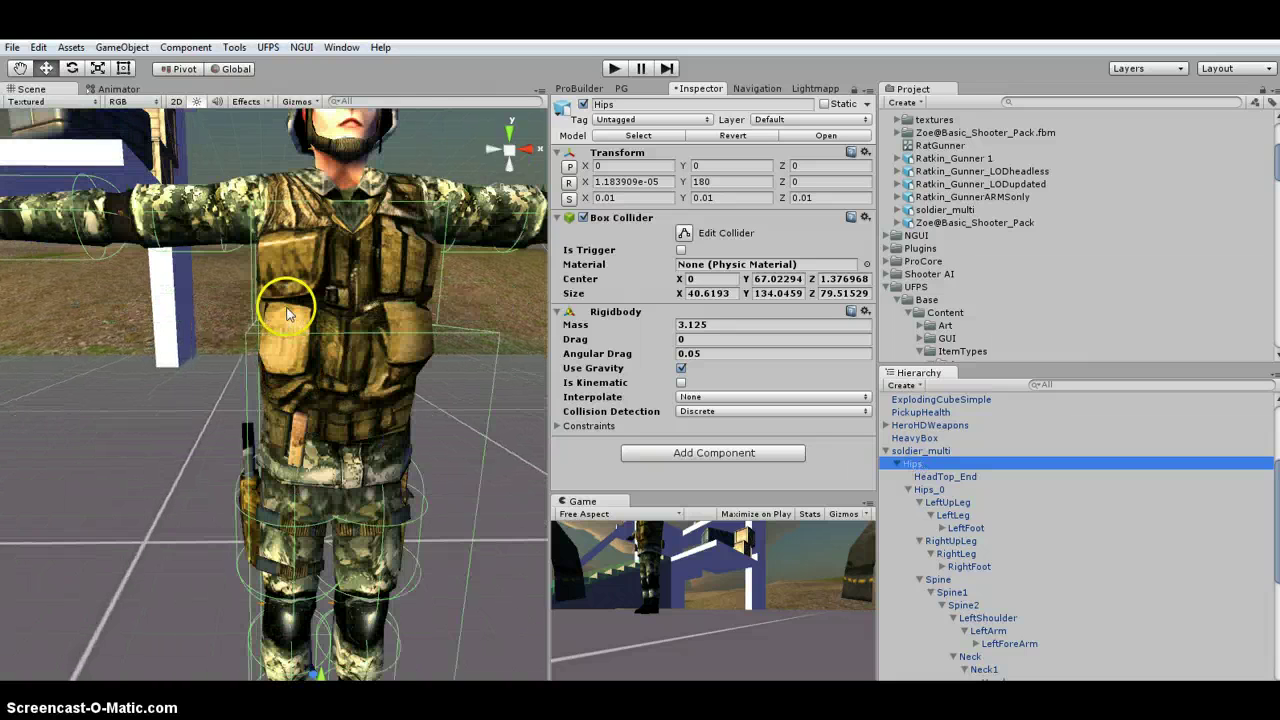
scroll(288, 330, "down", 2)
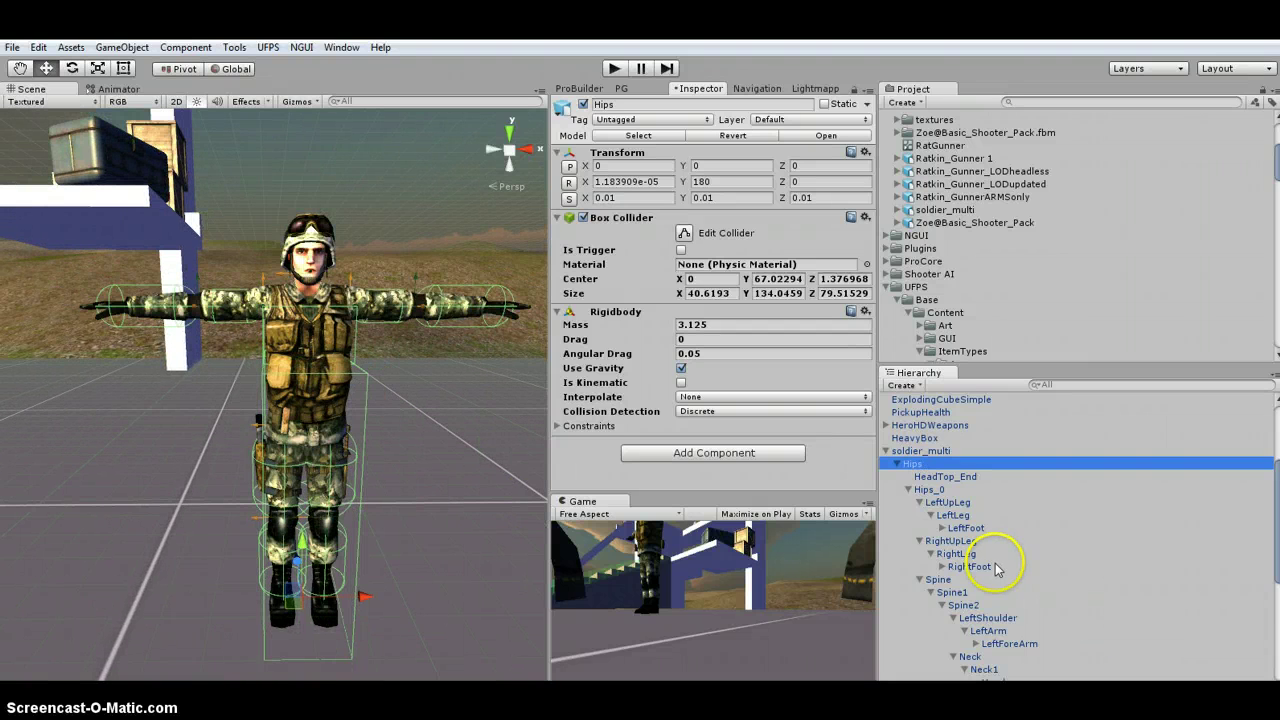
scroll(1018, 657, "down", 3)
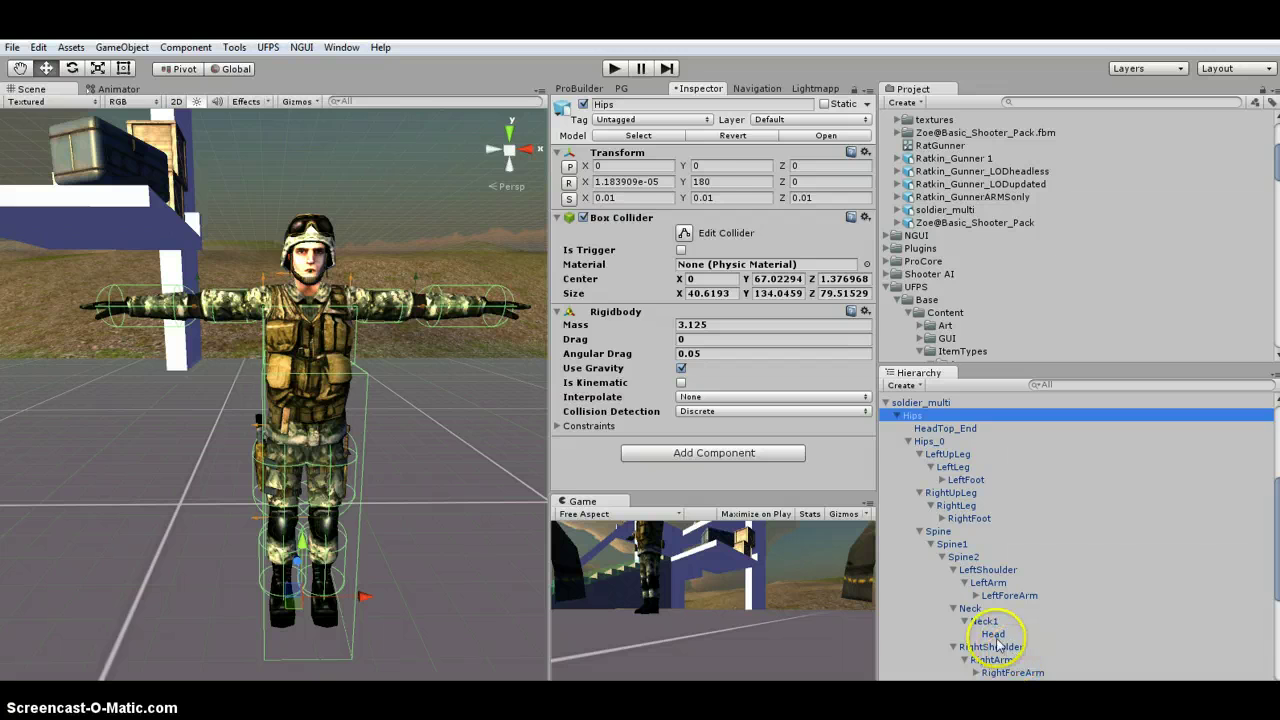
left_click(993, 634)
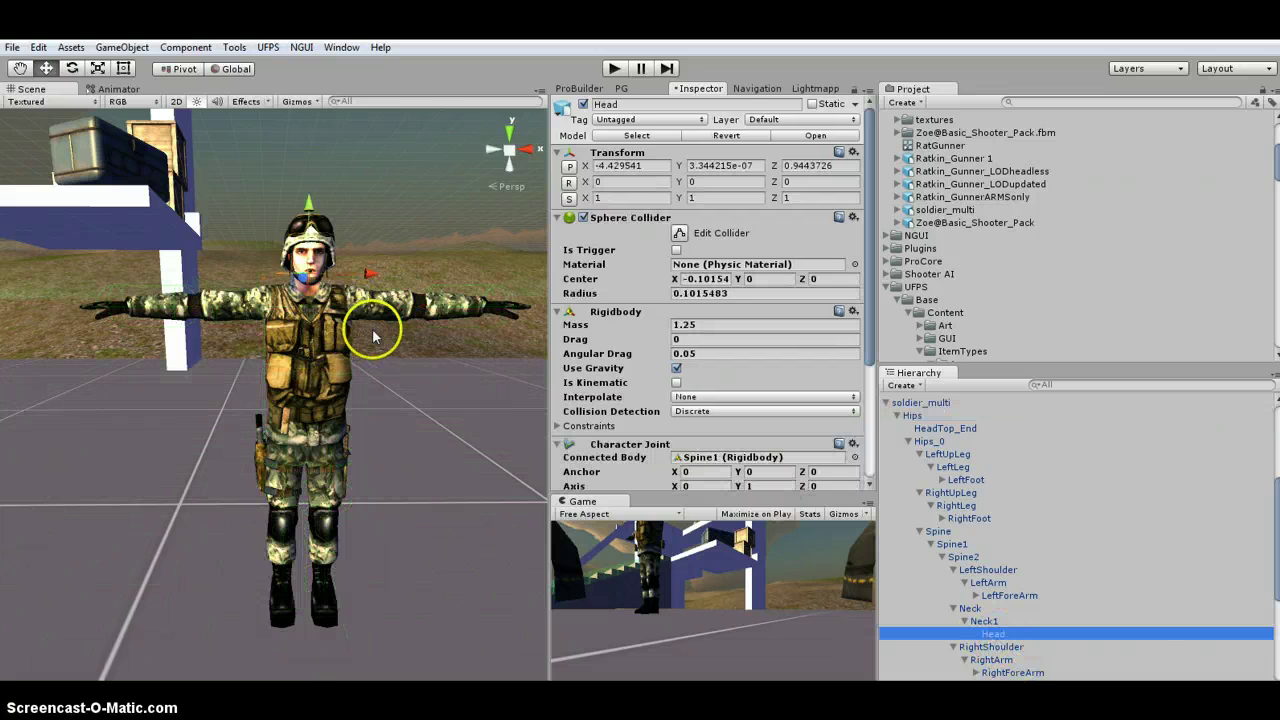
left_click_drag(427, 380, 457, 404, "alt")
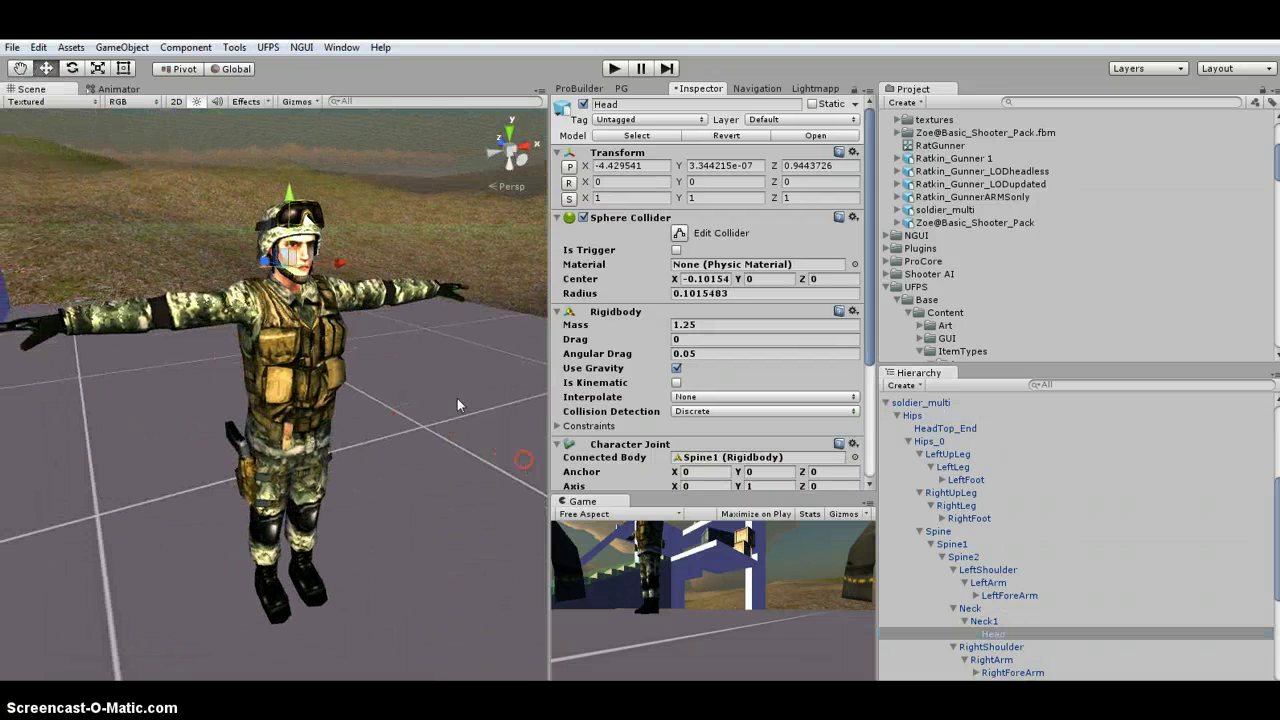
scroll(309, 257, "up", 5)
scroll(309, 257, "down", 6)
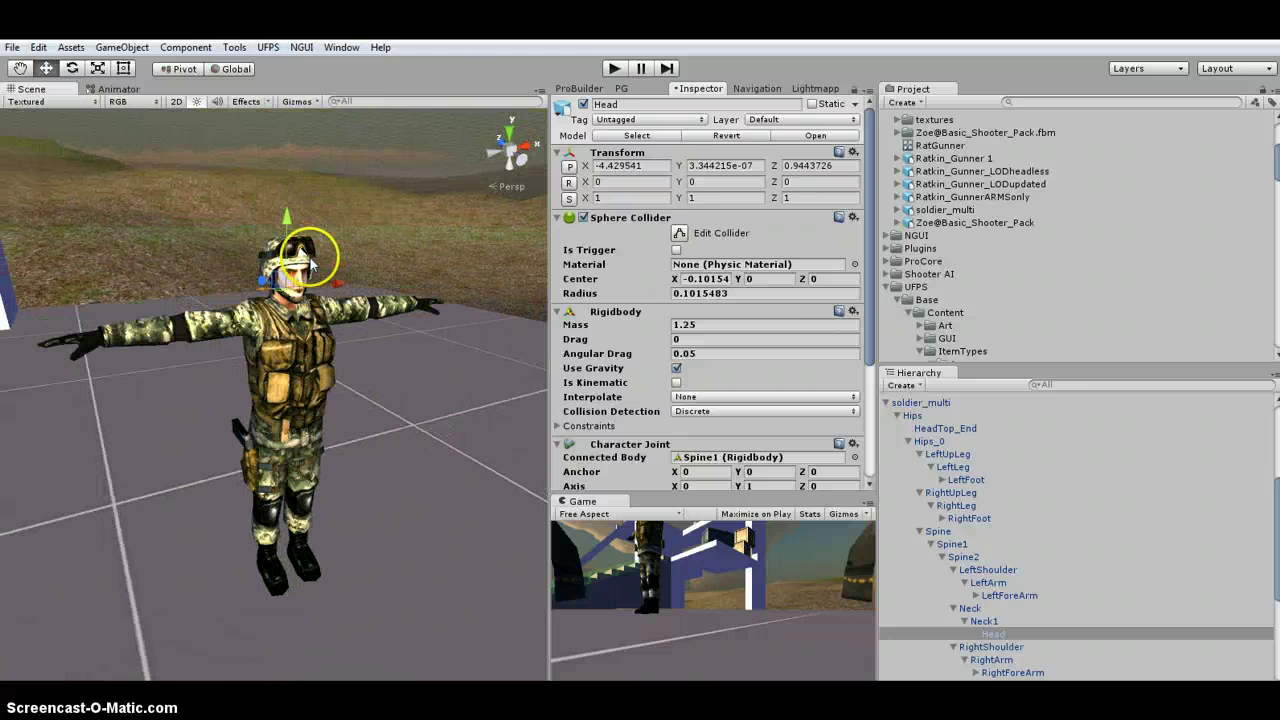
scroll(990, 505, "up", 3)
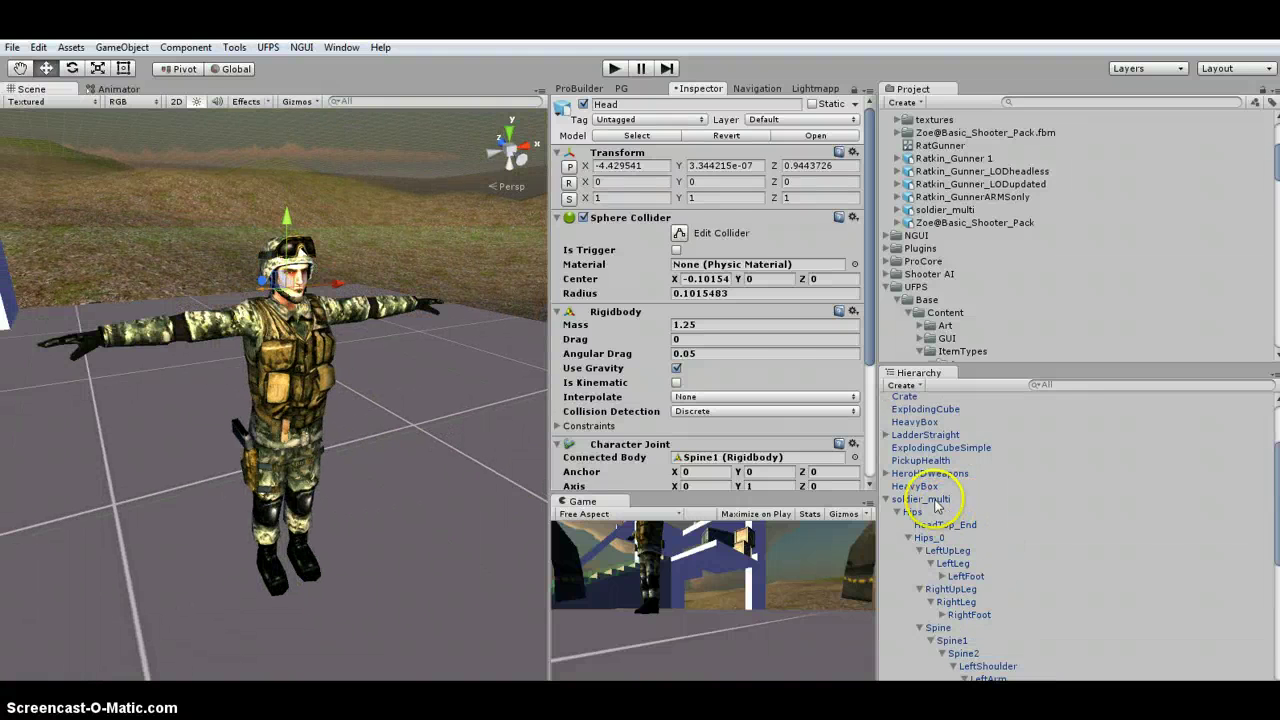
Rename soldier_multi as RagdollSoldier and store it as a prefab in the Ragdolls folder under _Prefabs
left_click(935, 501)
left_click(678, 103)
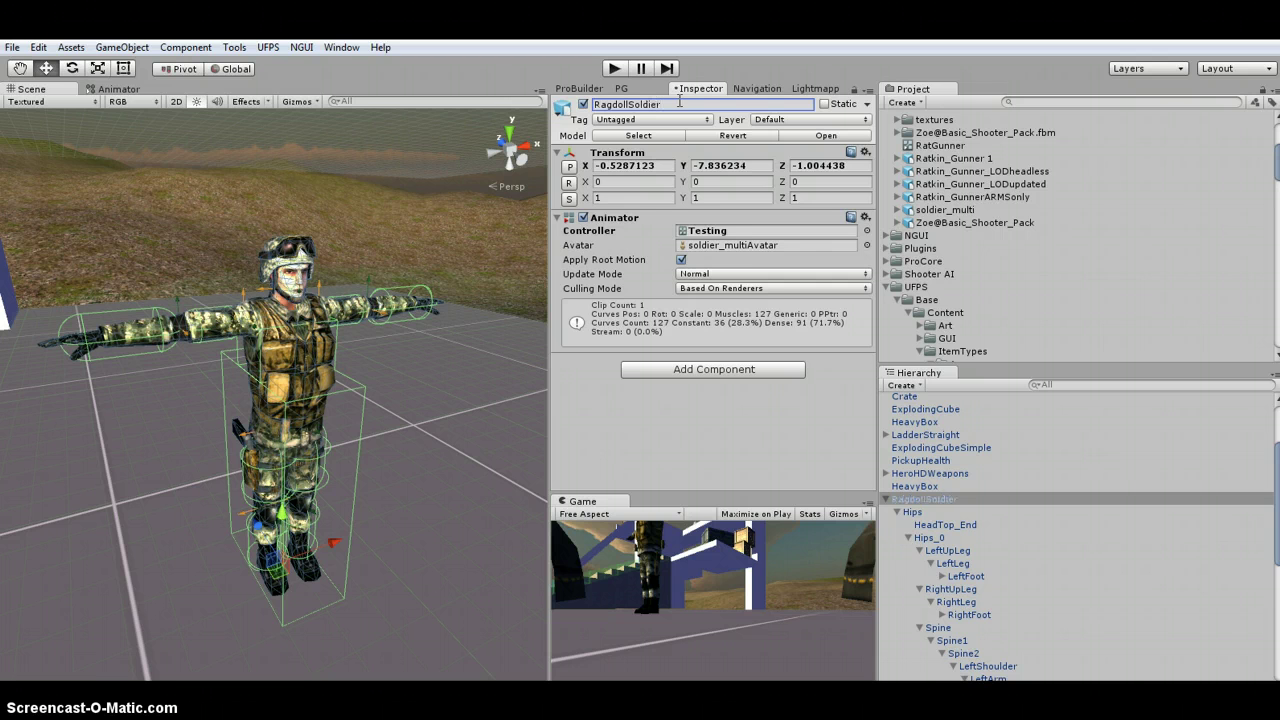
scroll(1027, 237, "up", 5)
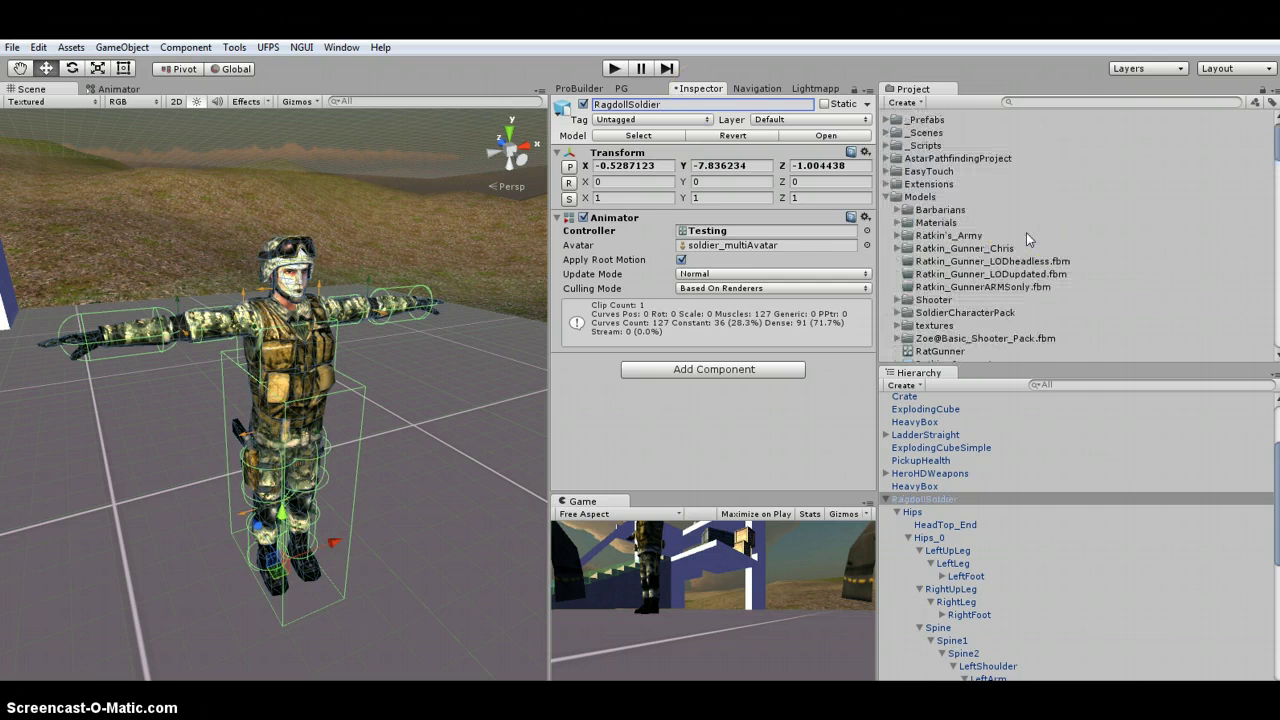
left_click(886, 119)
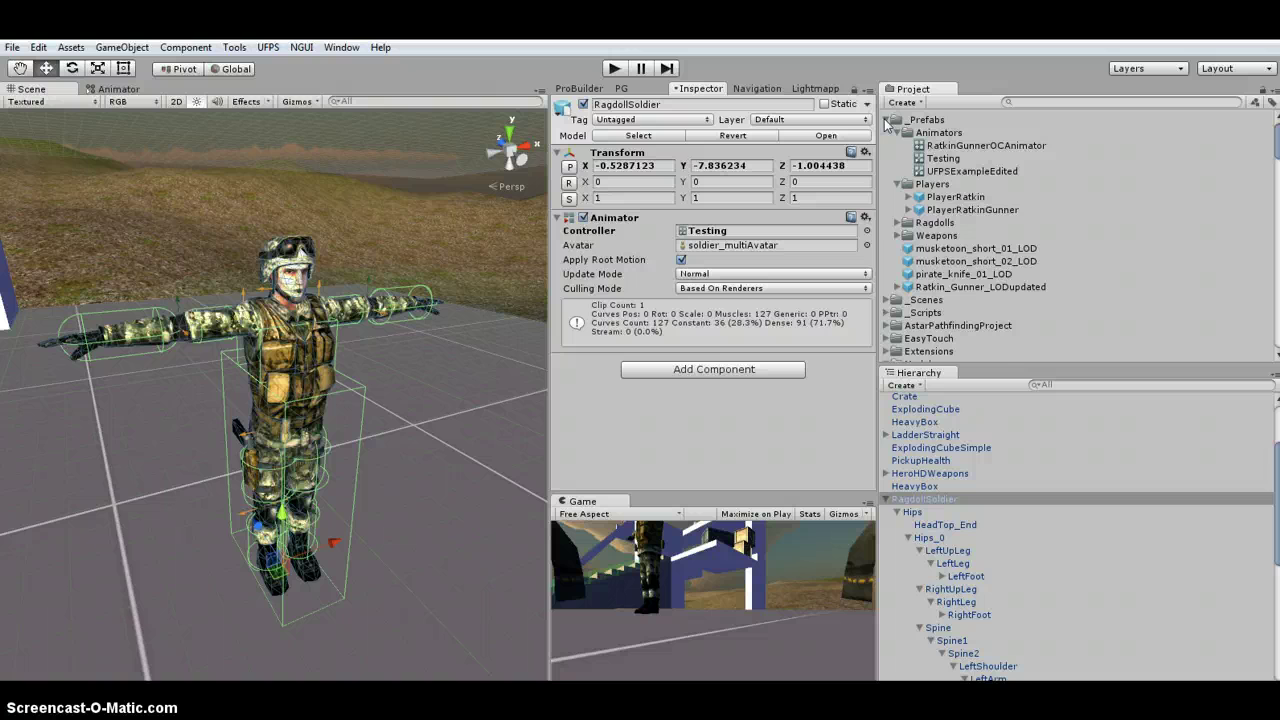
left_click(898, 222)
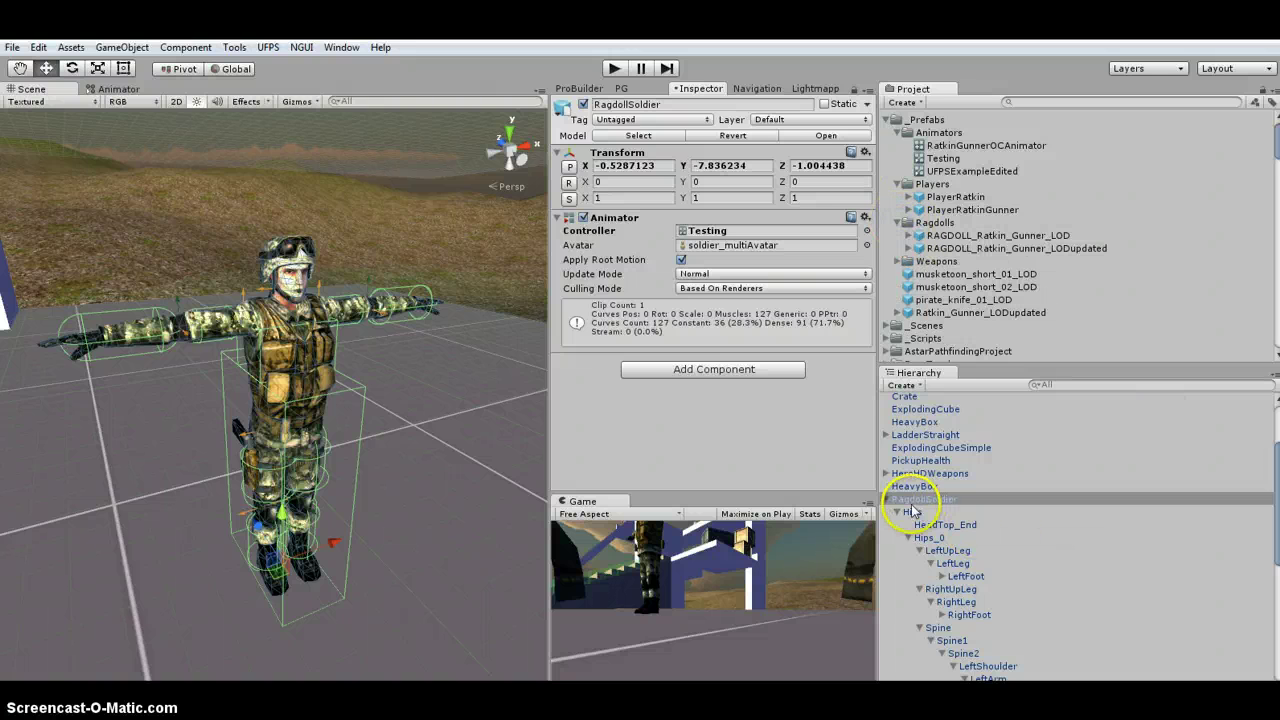
left_click_drag(912, 511, 934, 226)
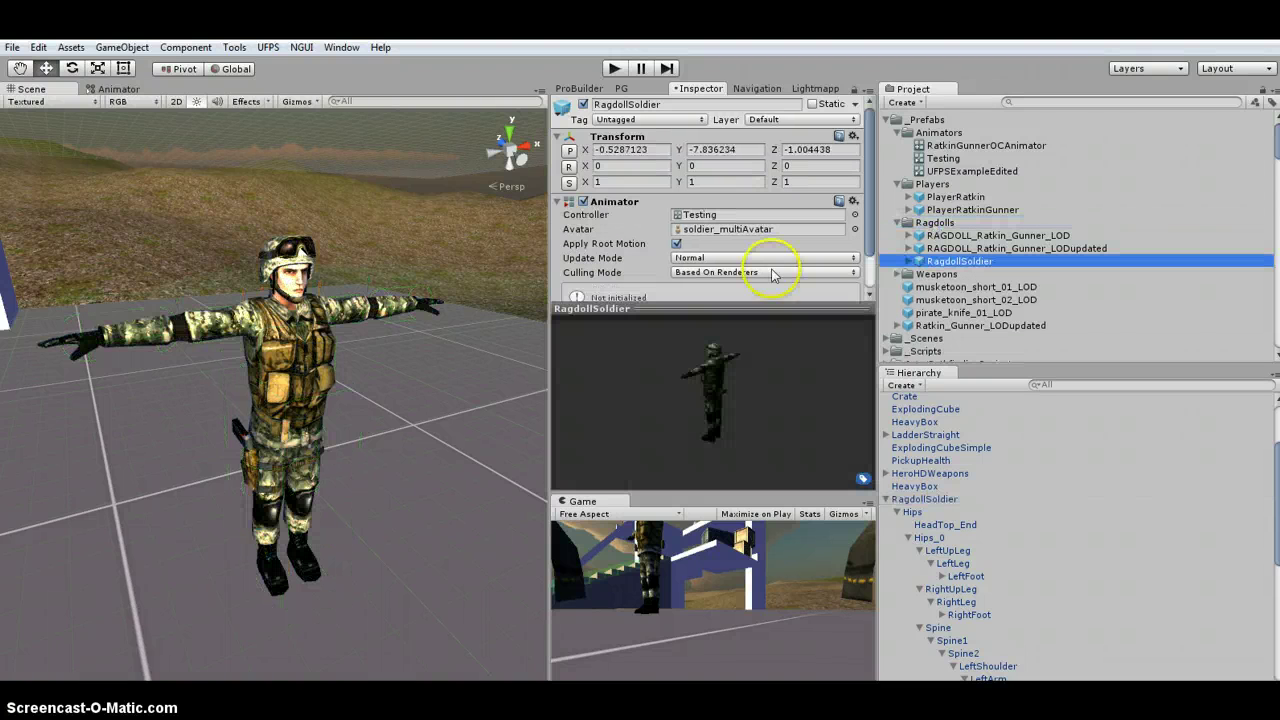
Place RagdollSoldier in the scene at Y -5.75 with an X rotation of about 43 degrees, and set its Animator controller to None
left_click(924, 499)
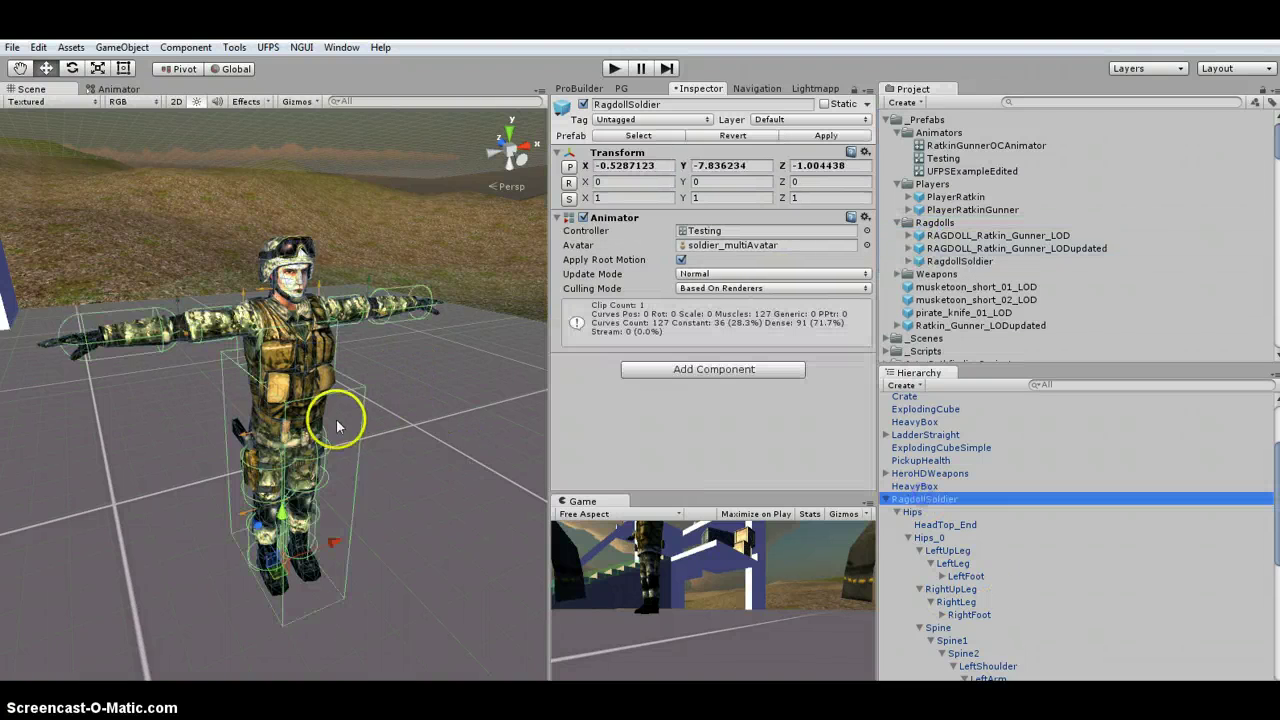
scroll(337, 423, "down", 3)
left_click_drag(283, 343, 274, 298)
key("e")
left_click_drag(314, 343, 306, 243)
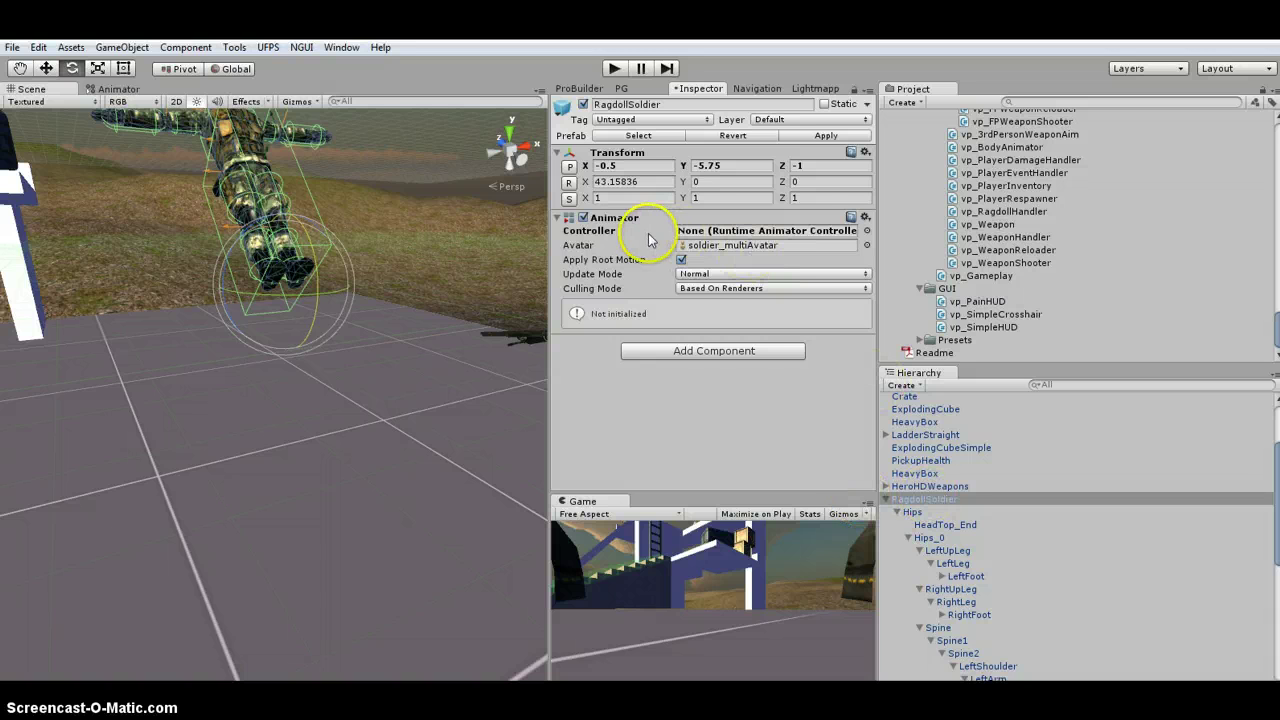
left_click(713, 231)
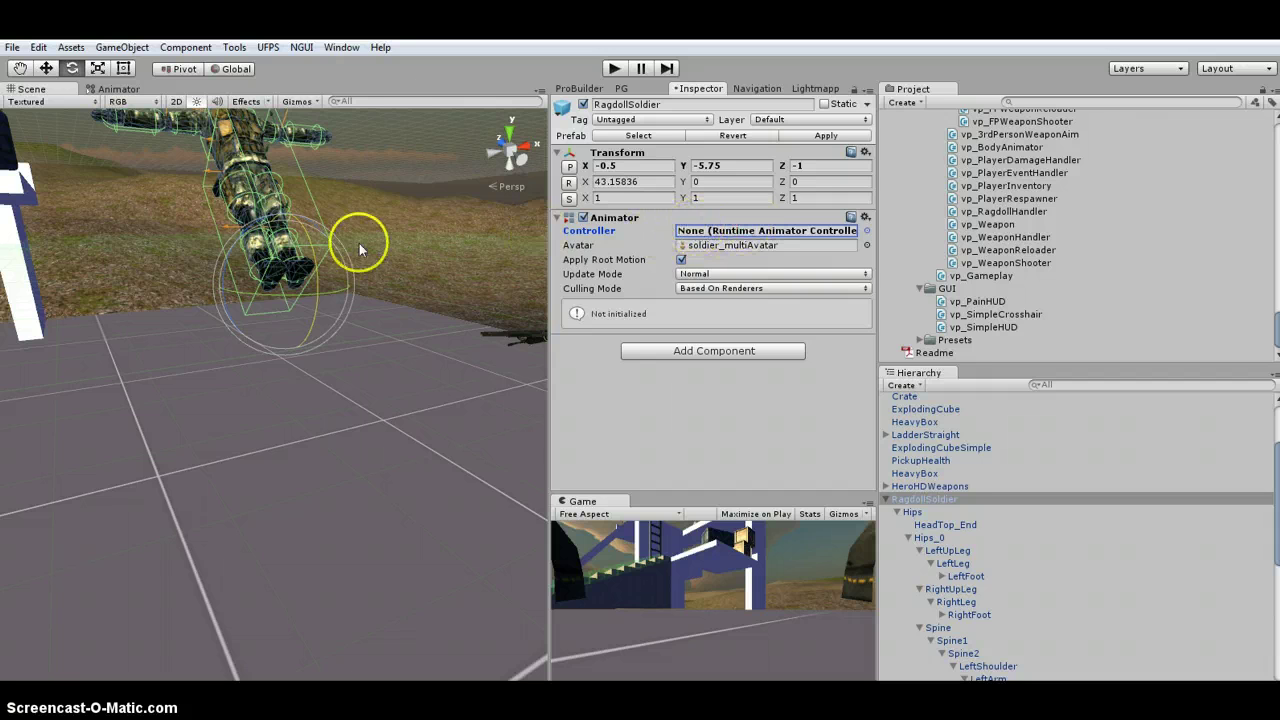
Run the scene to test how the ragdoll falls, and stop play mode
left_click(616, 68)
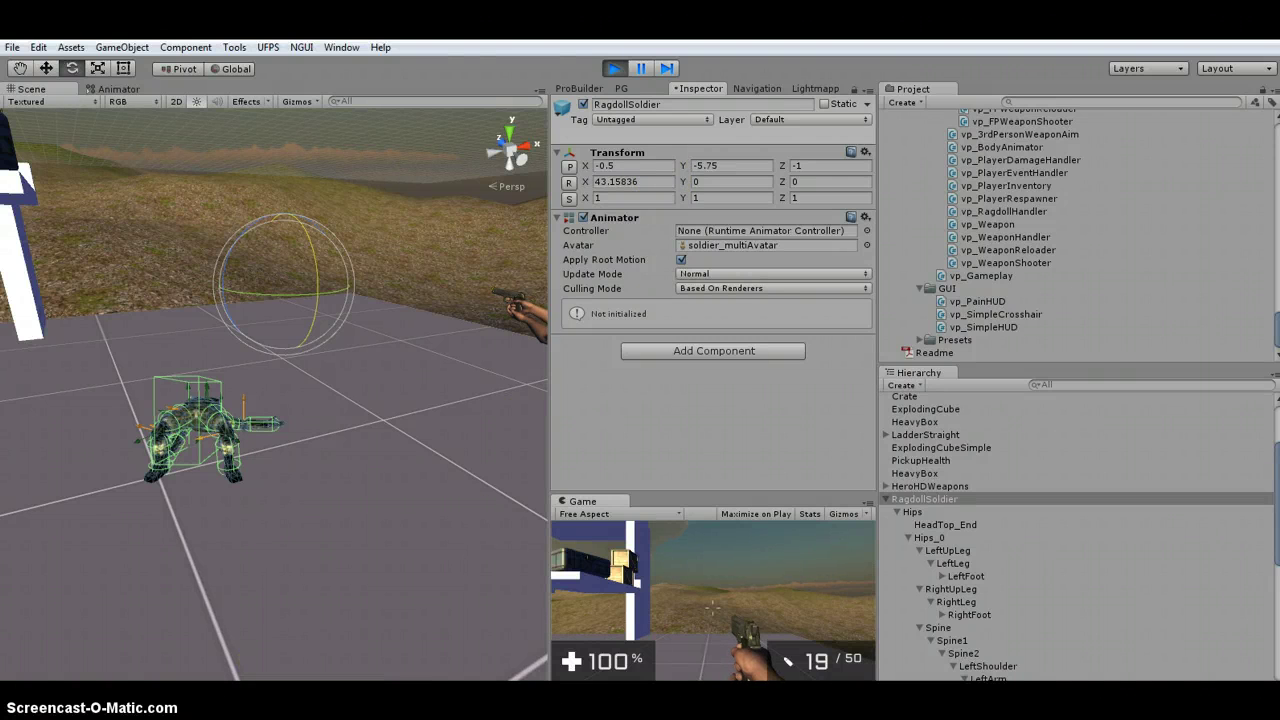
key("ctrl+p")
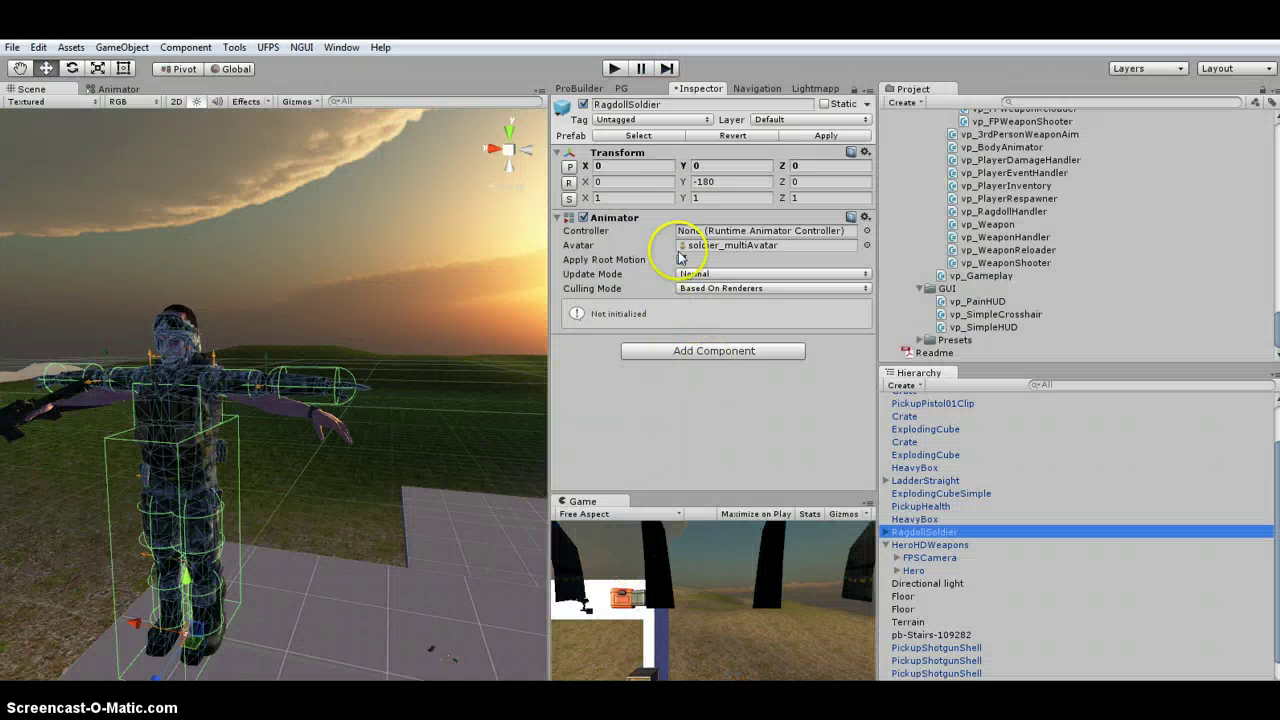
Compare the transforms of RagdollSoldier and HeroHDWeapons, including RagdollSoldier's Y rotation
left_click(866, 152)
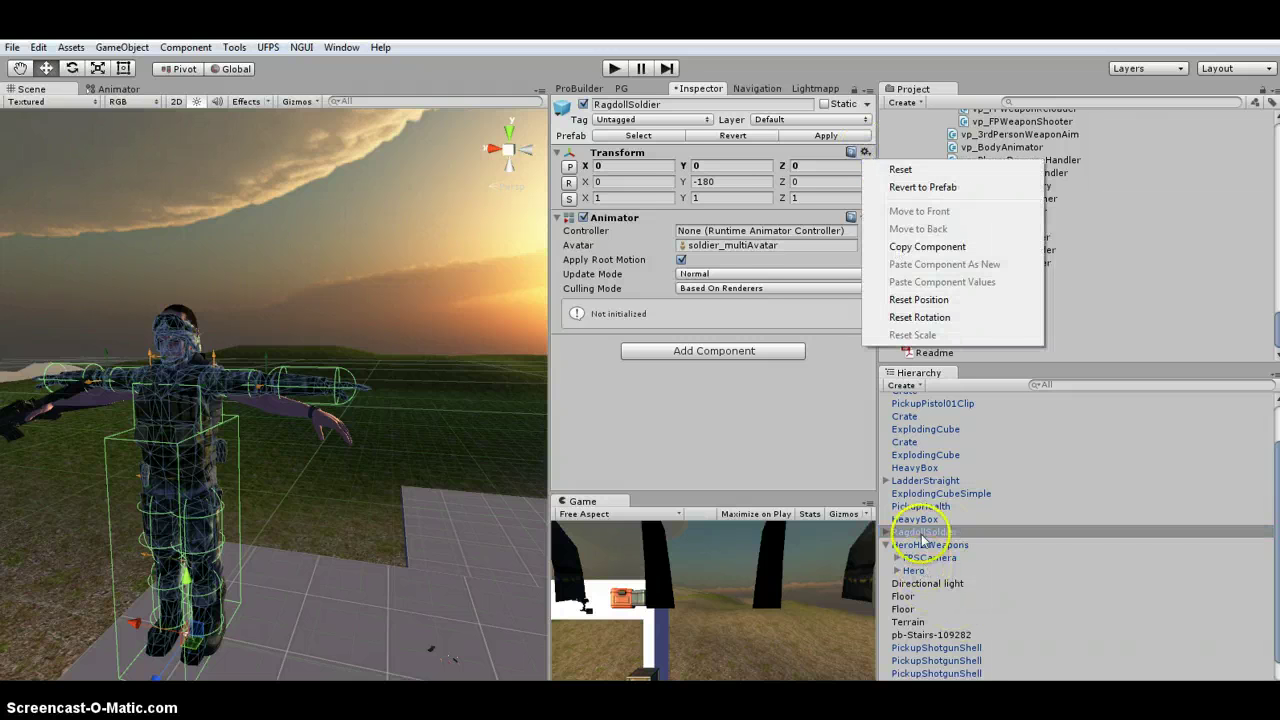
left_click(920, 545)
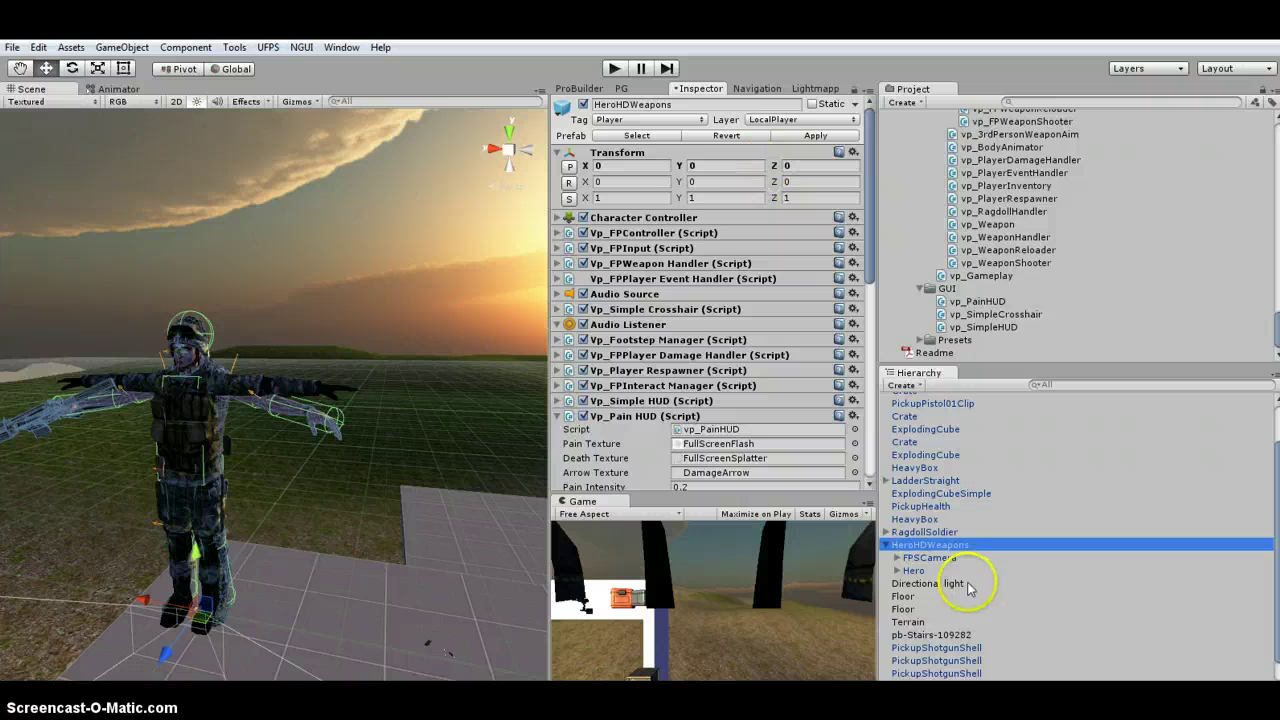
left_click(935, 532)
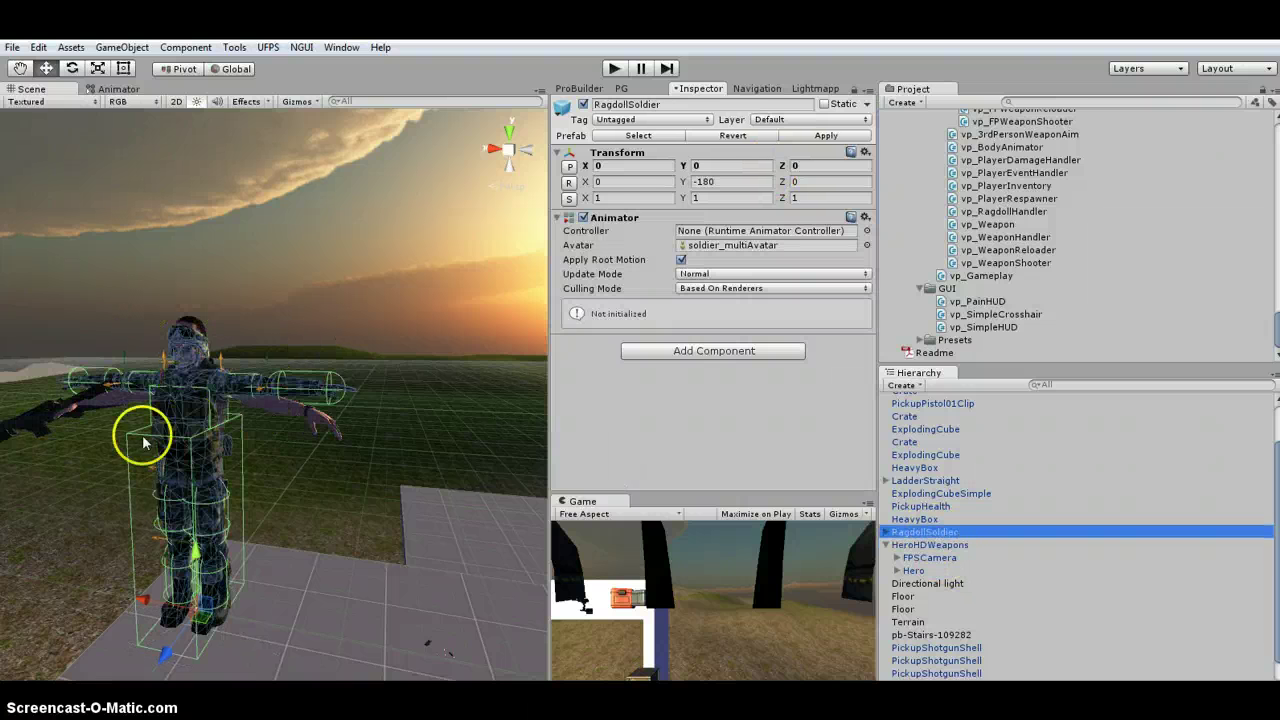
left_click(712, 181)
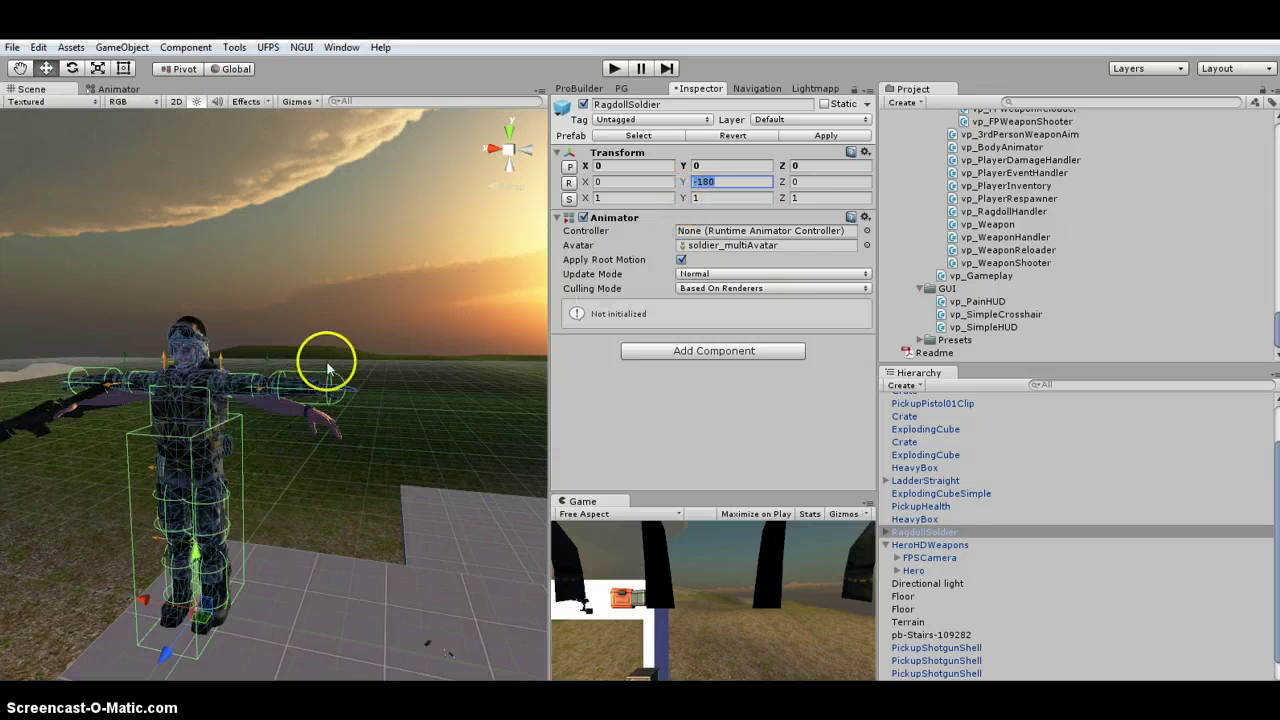
Make RagdollSoldier a child of HeroHDWeapons in the scene hierarchy
left_click(945, 519)
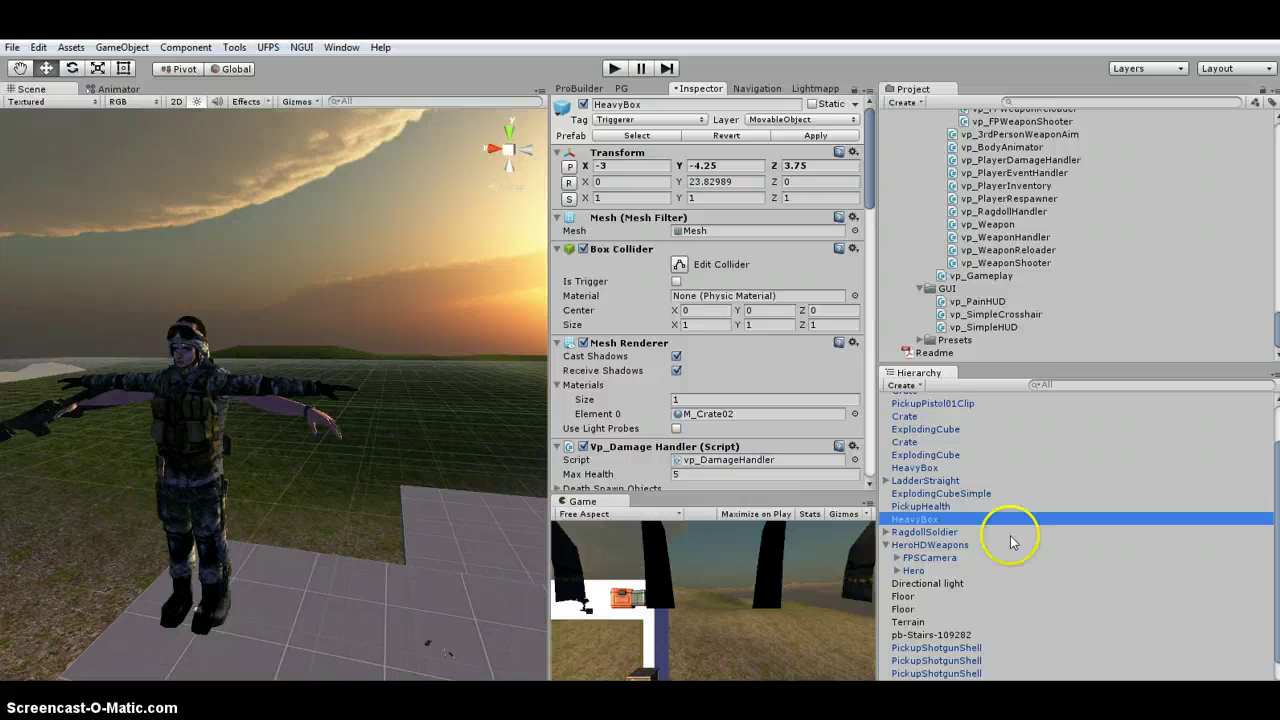
left_click(942, 533)
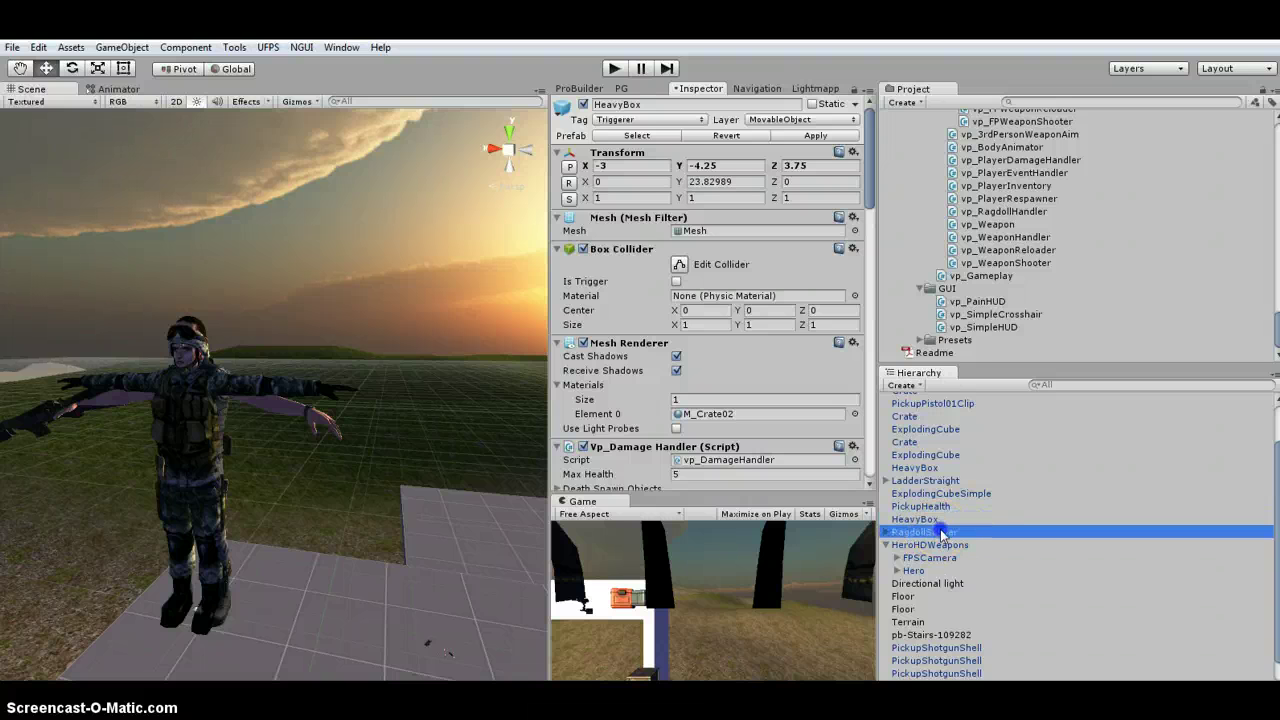
left_click_drag(942, 535, 917, 549)
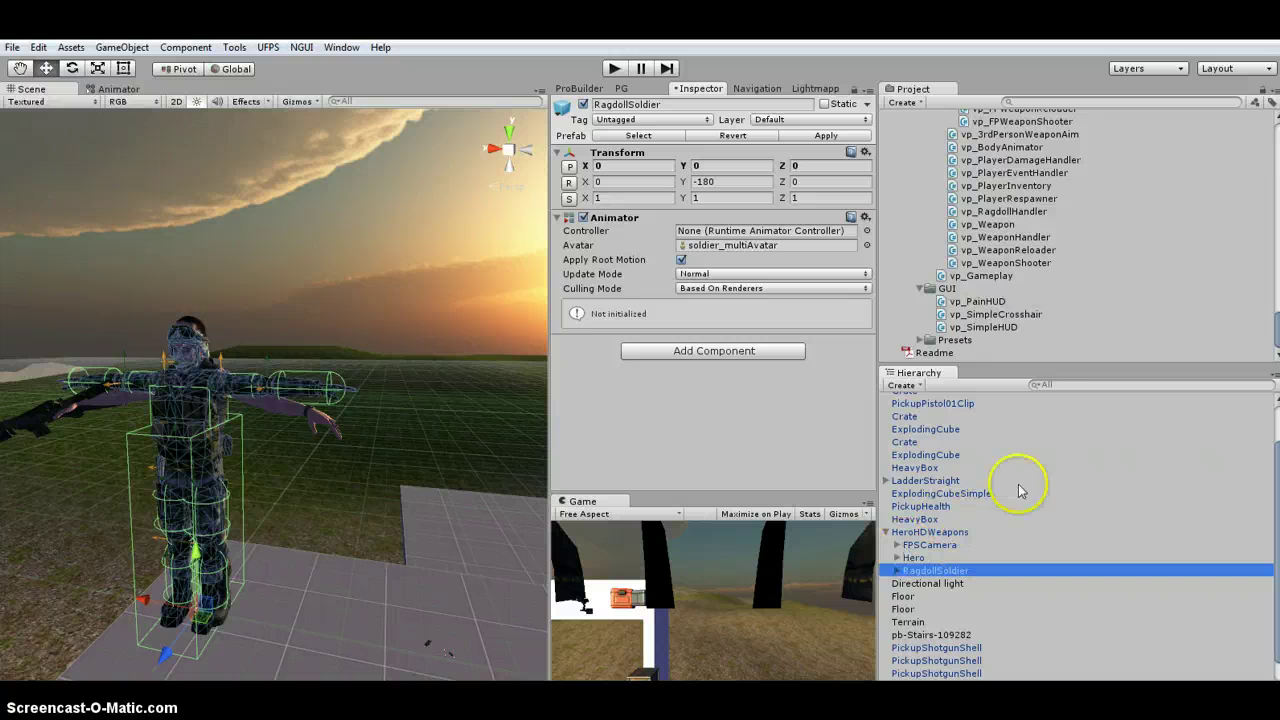
Locate the UFPS Players prefabs in the project and examine AdvancedPlayer and HeroHDWeapons
scroll(1086, 276, "up", 15)
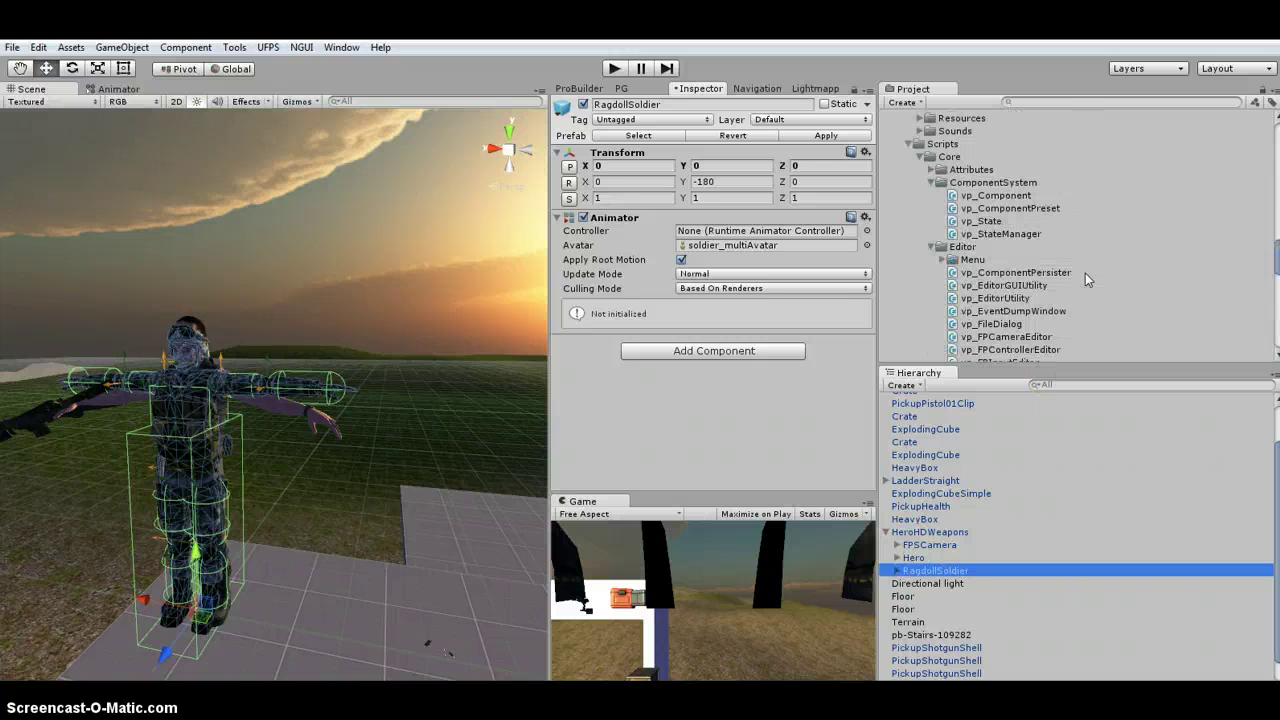
scroll(1085, 279, "up", 5)
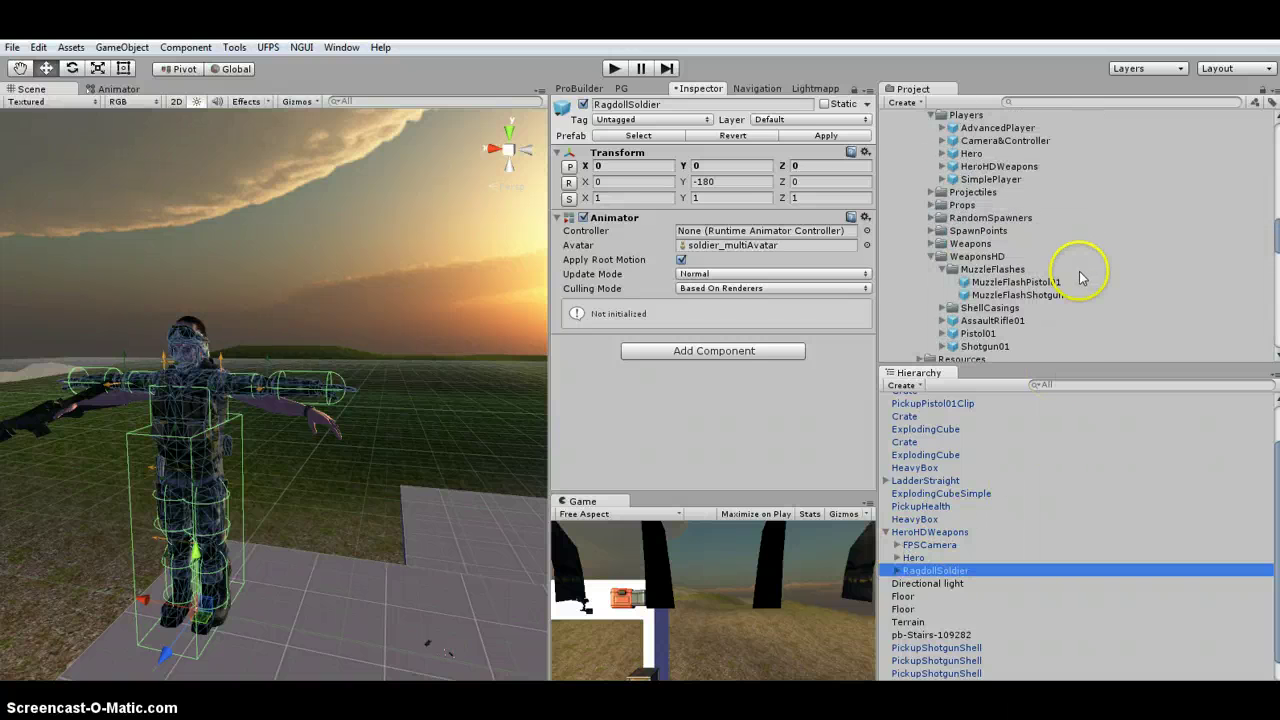
scroll(1082, 272, "up", 7)
scroll(1079, 271, "up", 10)
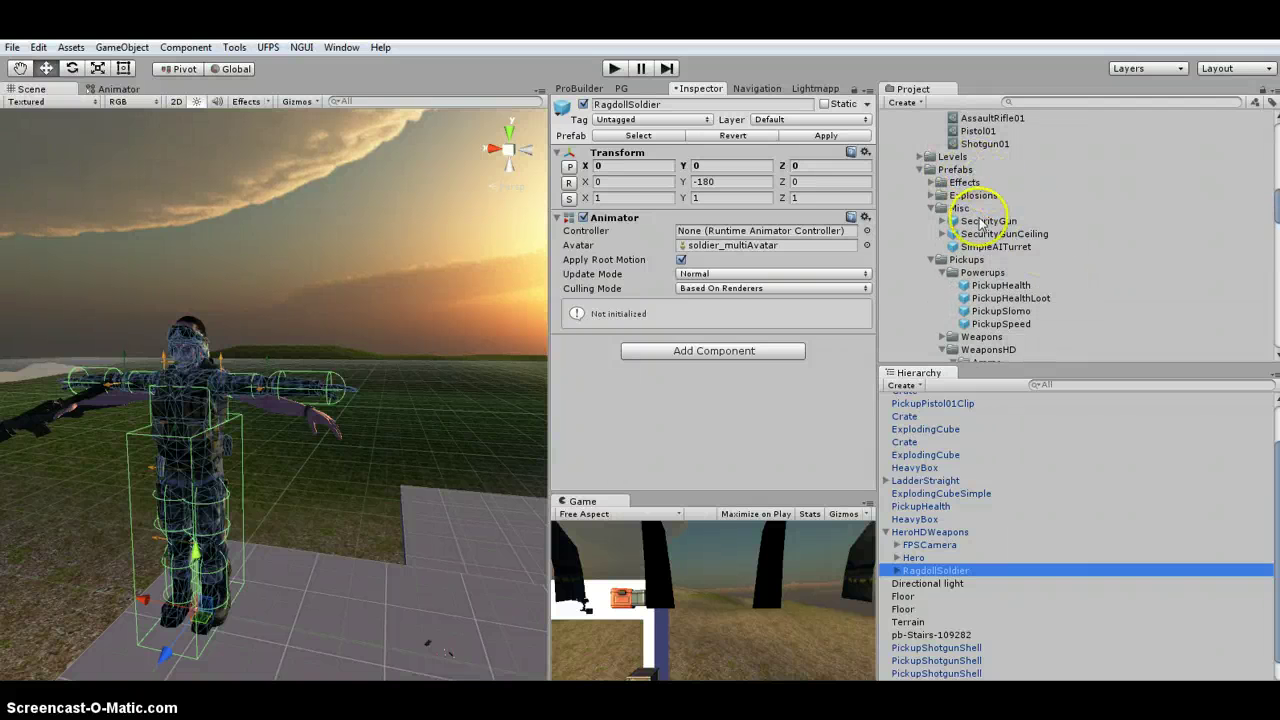
scroll(960, 275, "down", 5)
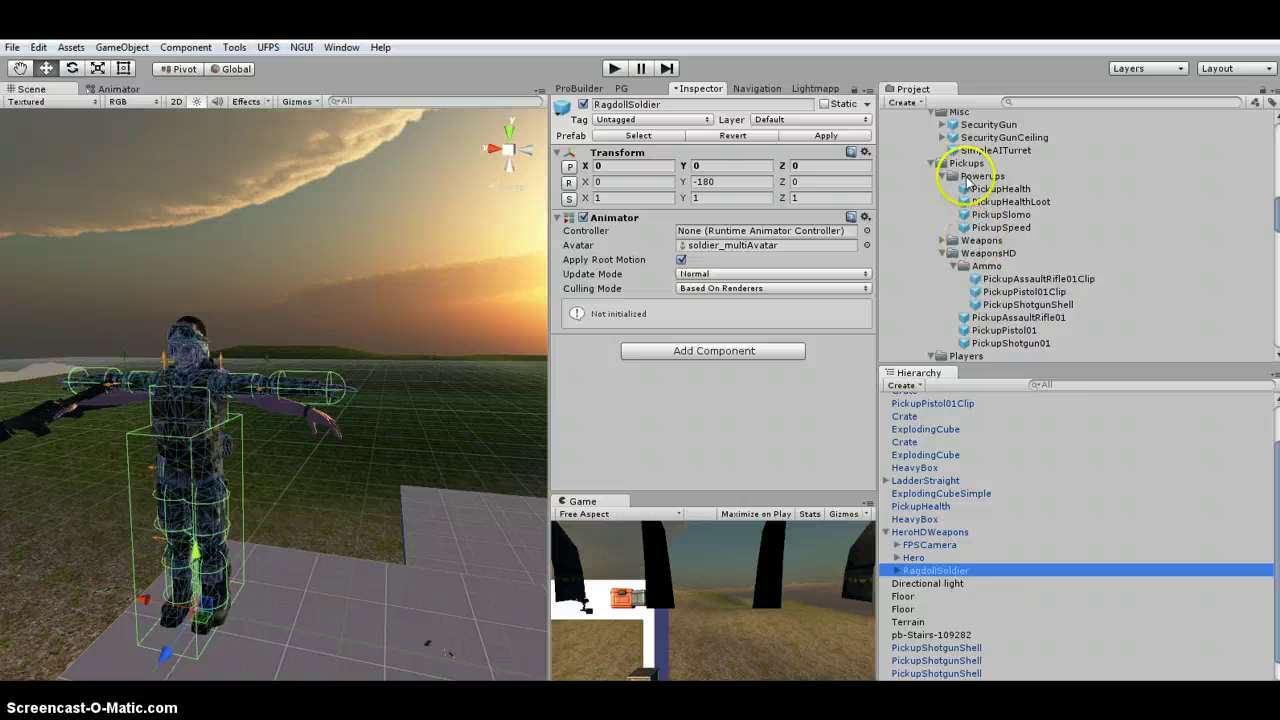
scroll(972, 270, "down", 5)
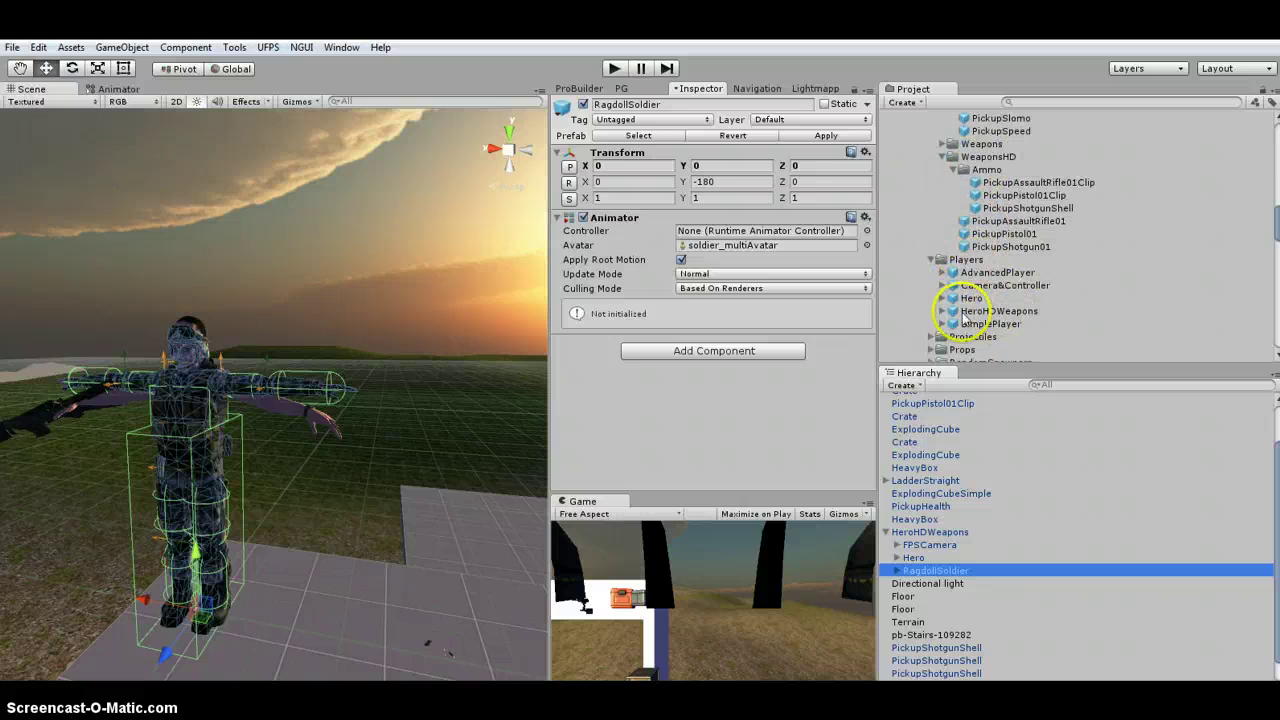
left_click(992, 272)
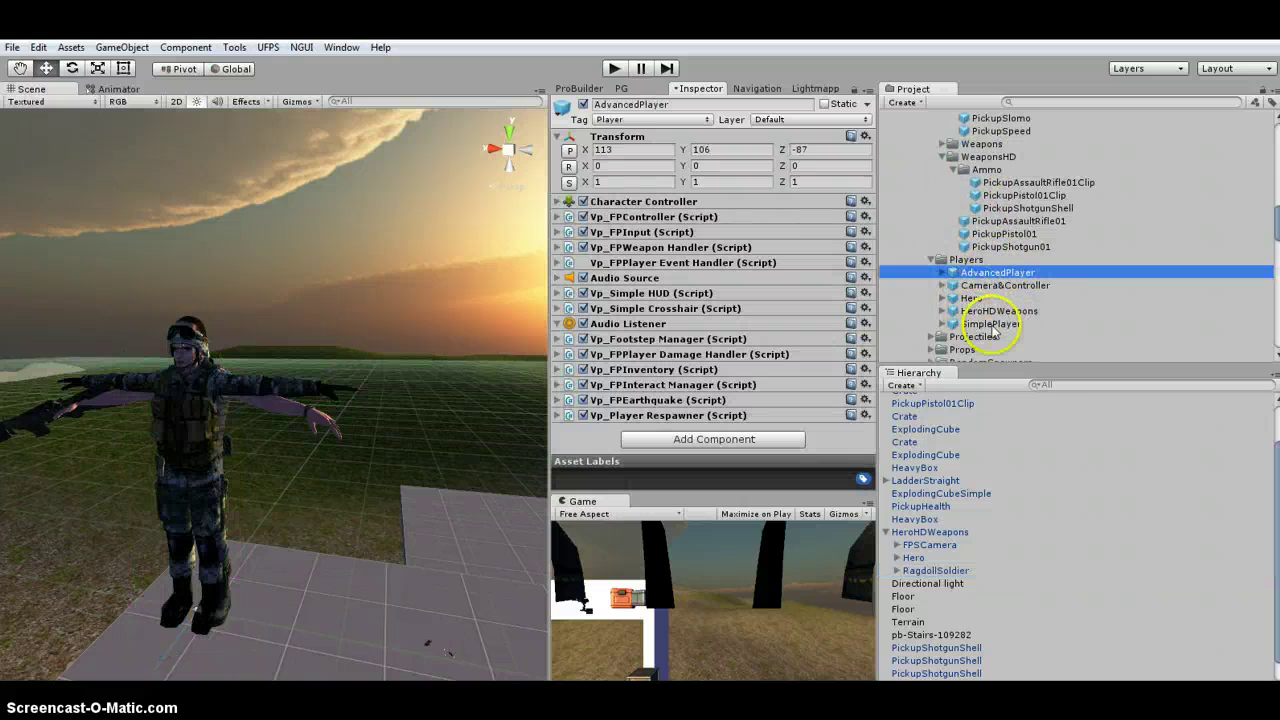
left_click(1036, 313)
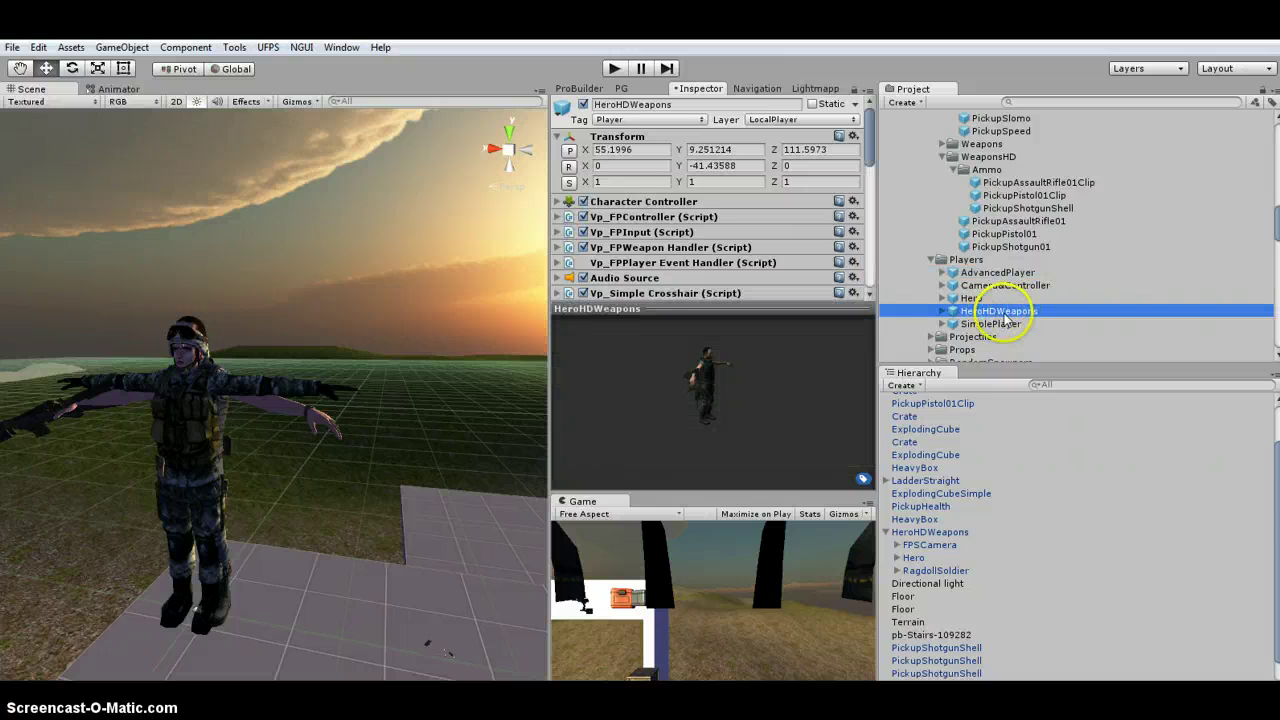
Deactivate the Hero object under HeroHDWeapons in the scene hierarchy
scroll(1090, 620, "down", 2)
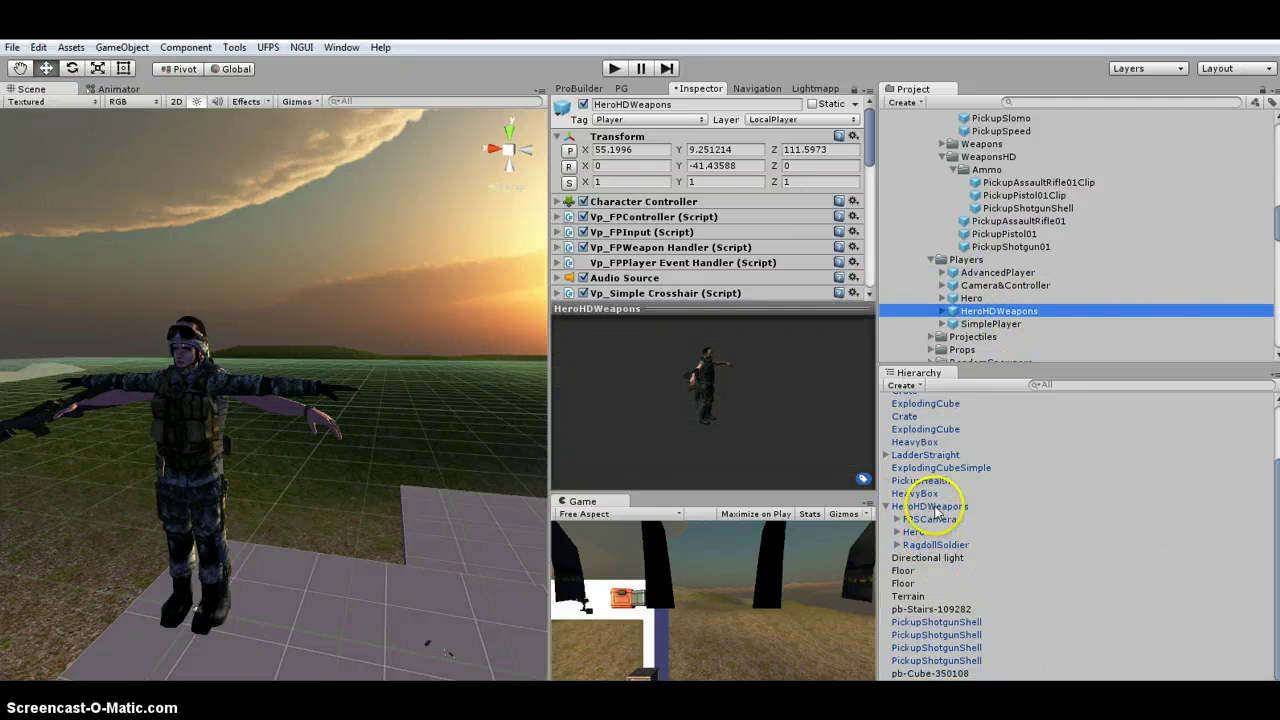
left_click(930, 506)
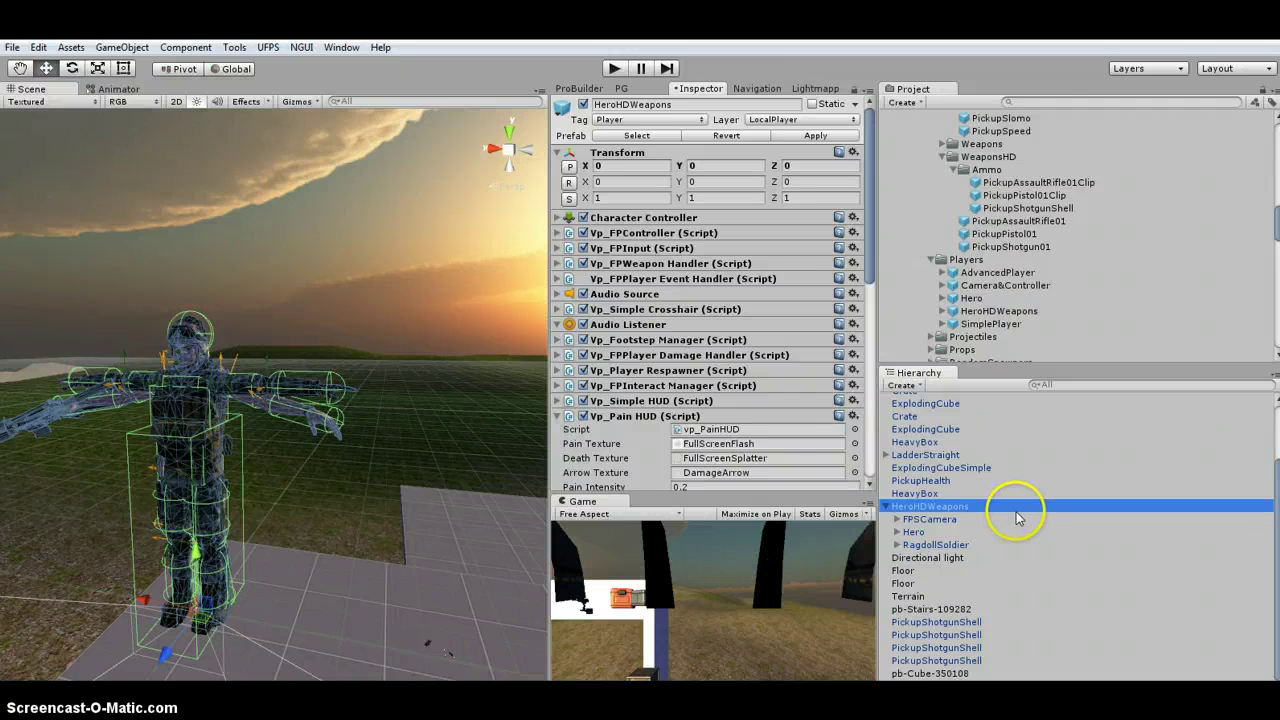
left_click(913, 532)
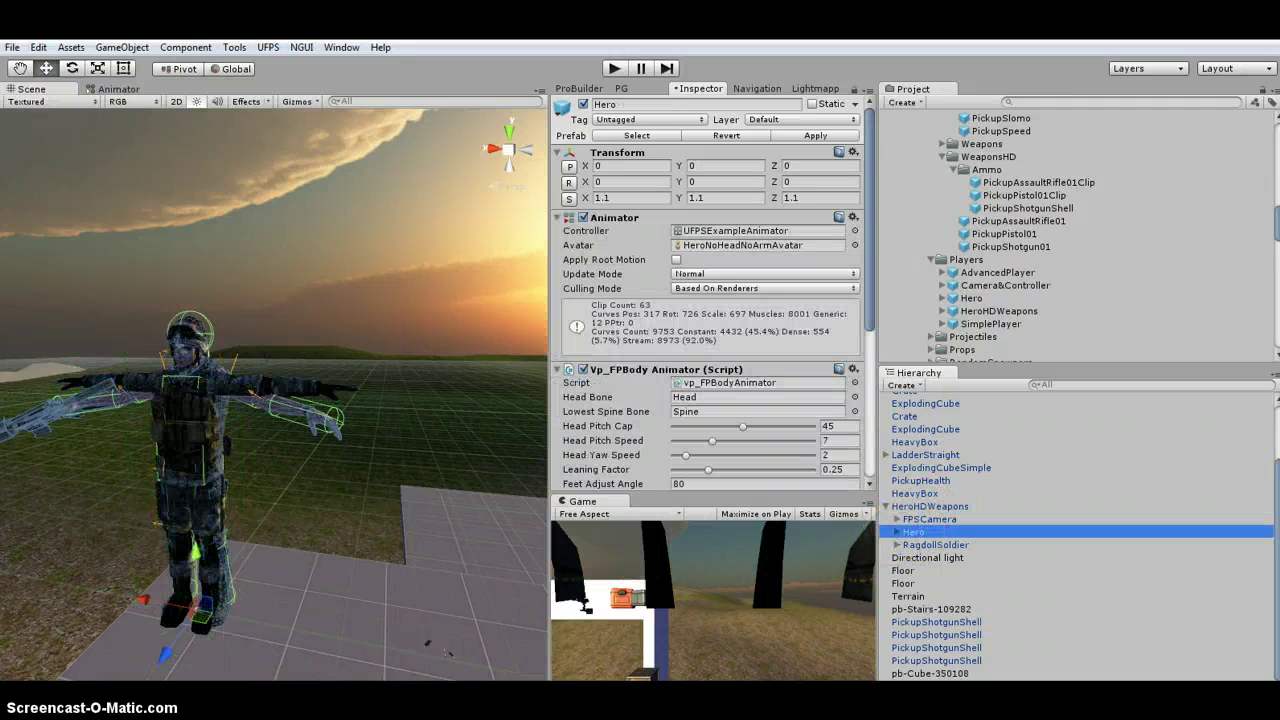
left_click(584, 105)
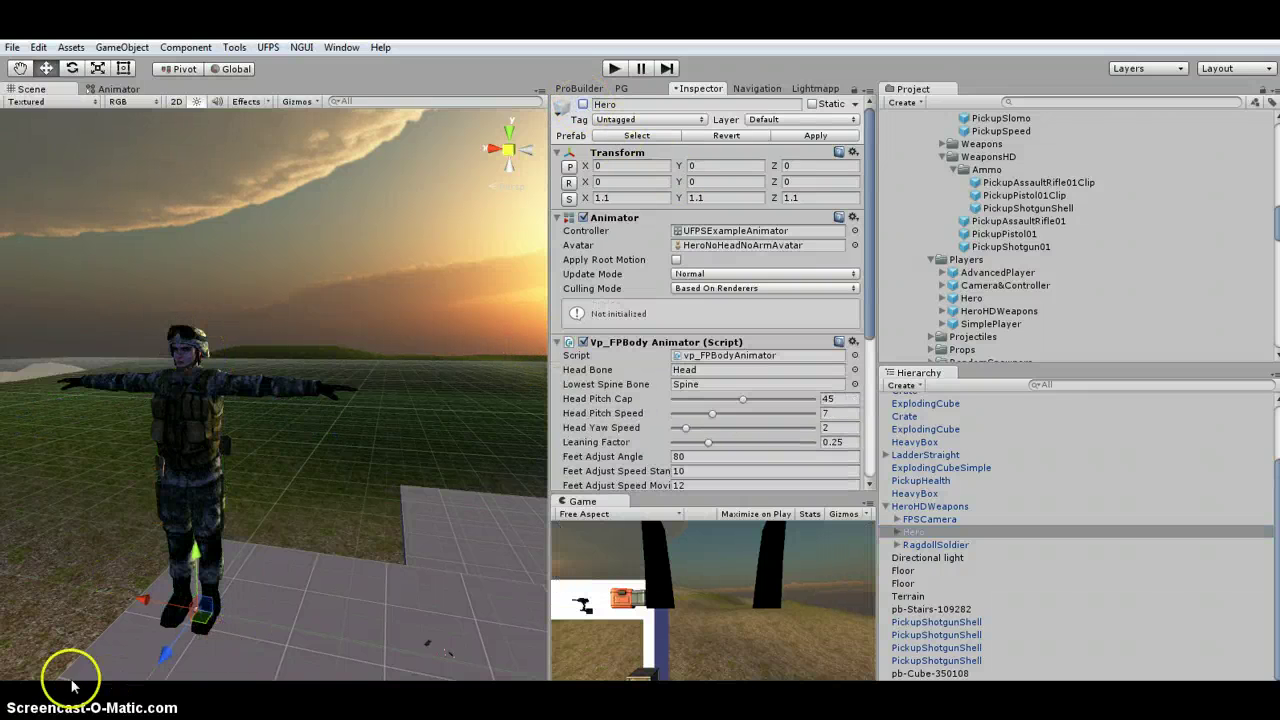
Assign UFPSExampleAnimator, the controller Hero uses, to RagdollSoldier's Animator and turn off Apply Root Motion
left_click(935, 545)
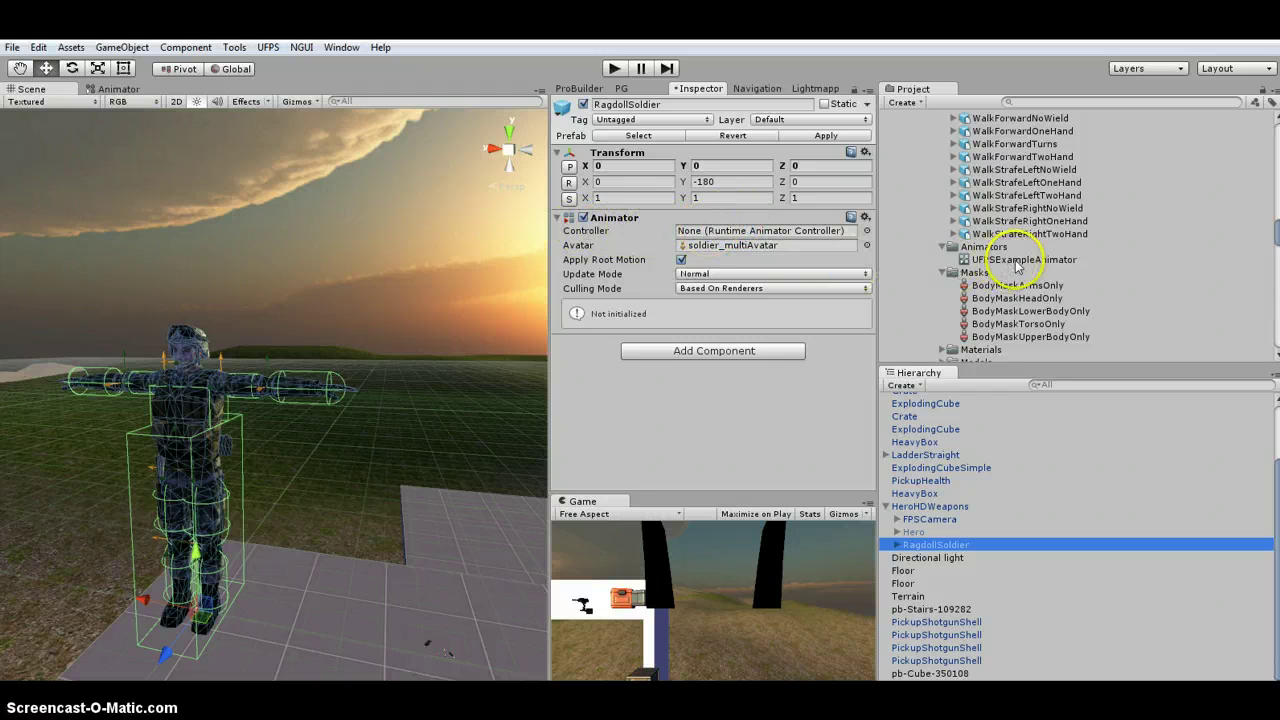
left_click_drag(1022, 262, 766, 232)
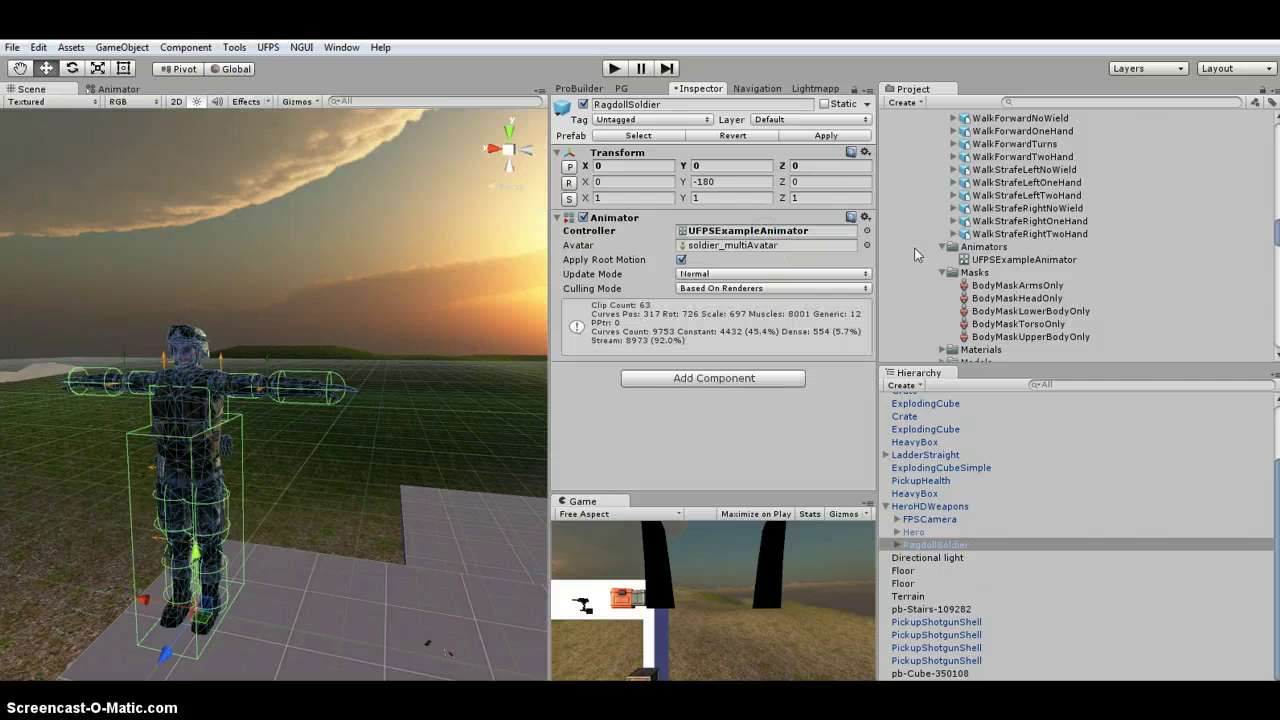
left_click(913, 532)
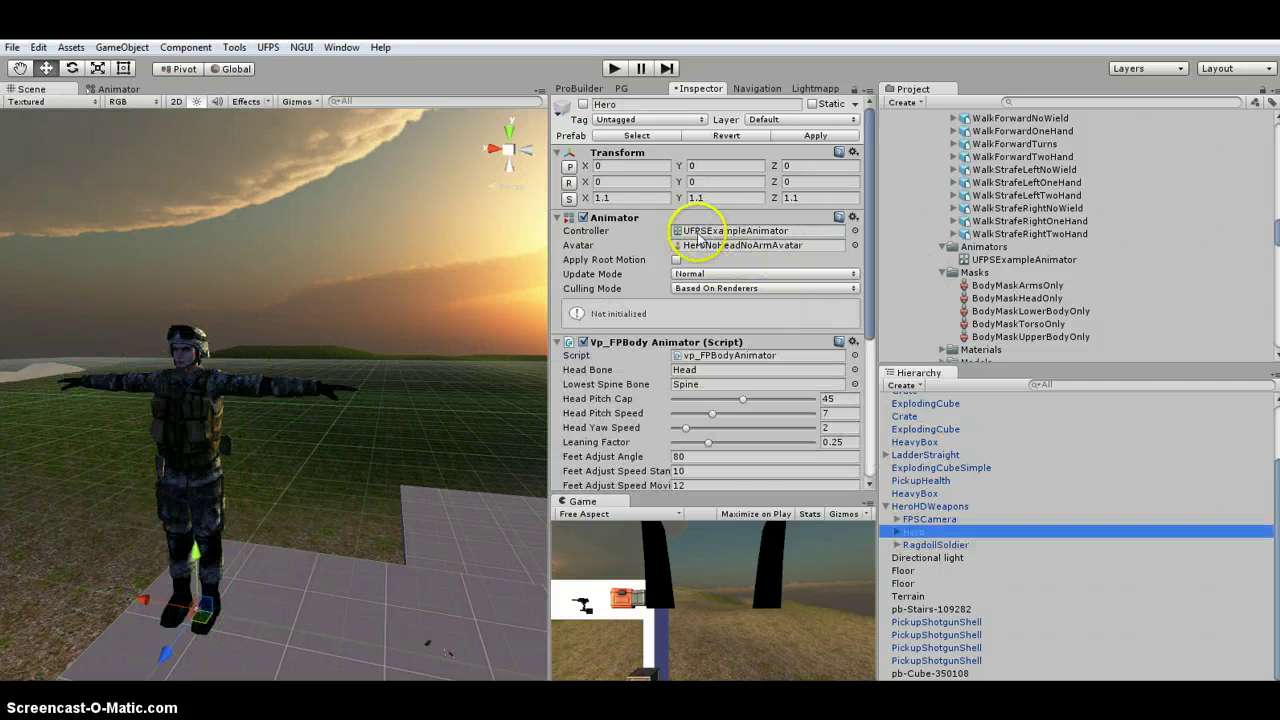
left_click(726, 234)
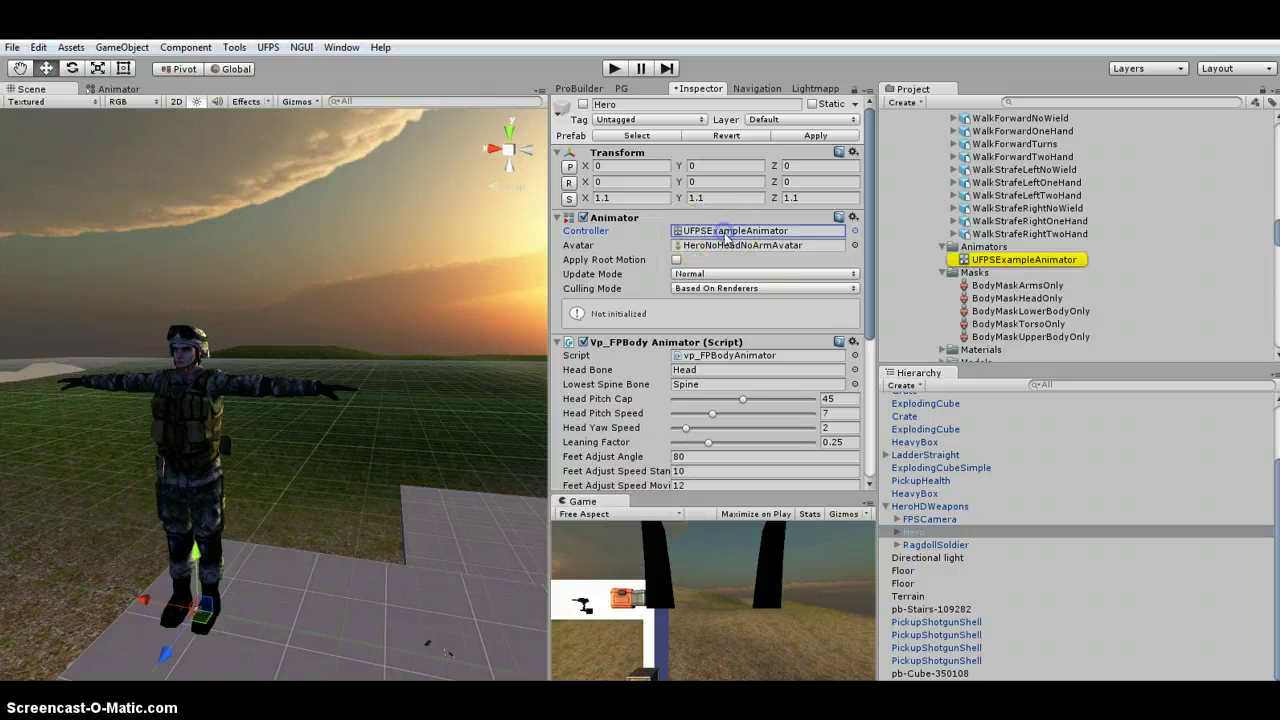
left_click(950, 545)
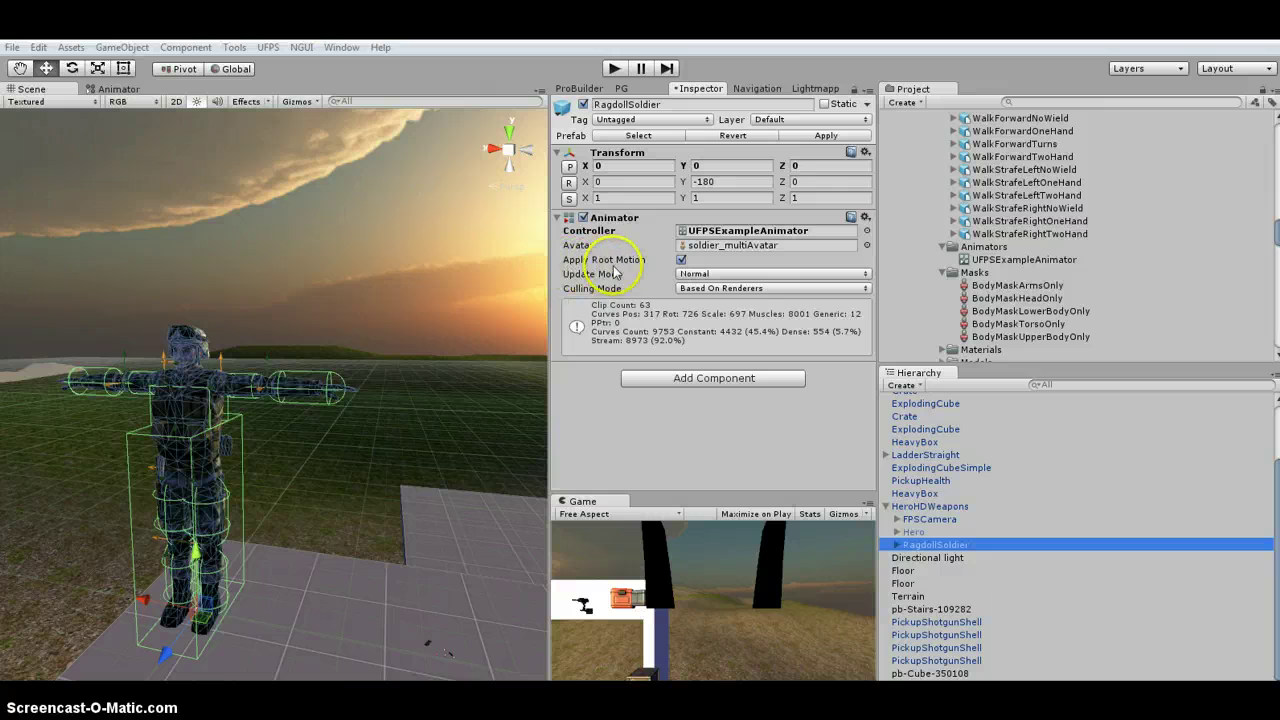
left_click(681, 261)
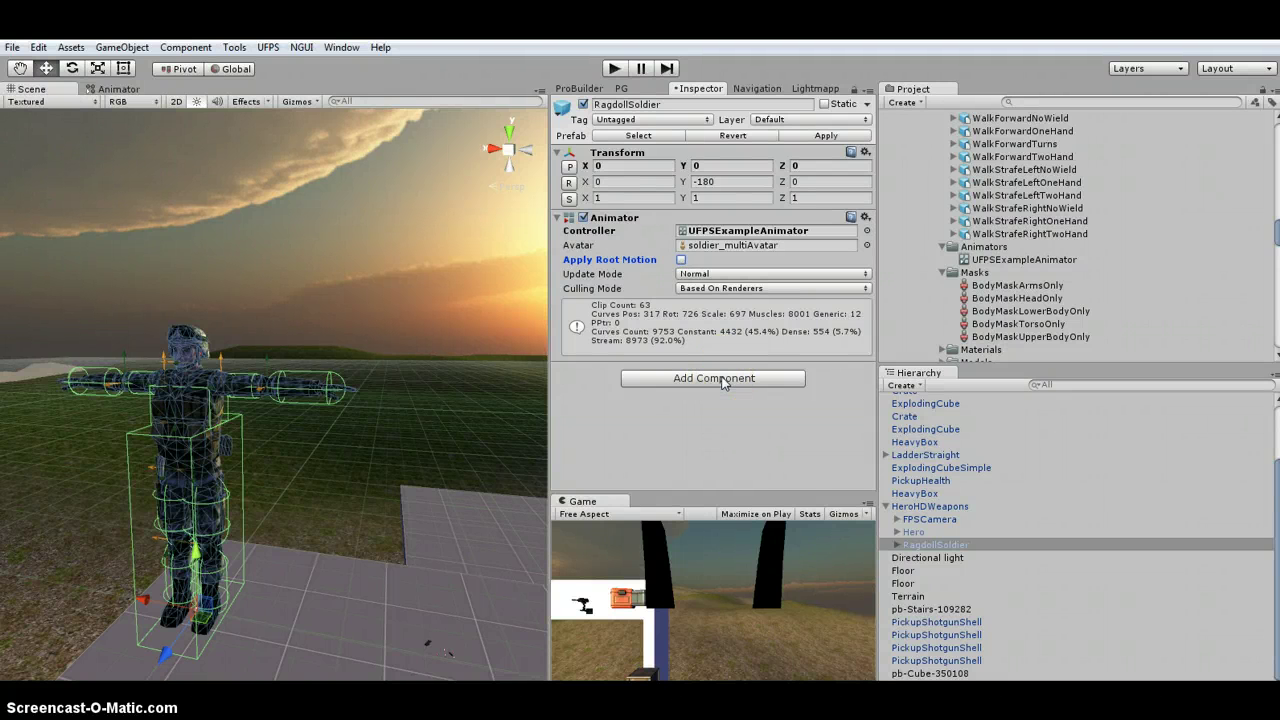
Add the Vp_FPBody Animator script to RagdollSoldier
left_click(724, 382)
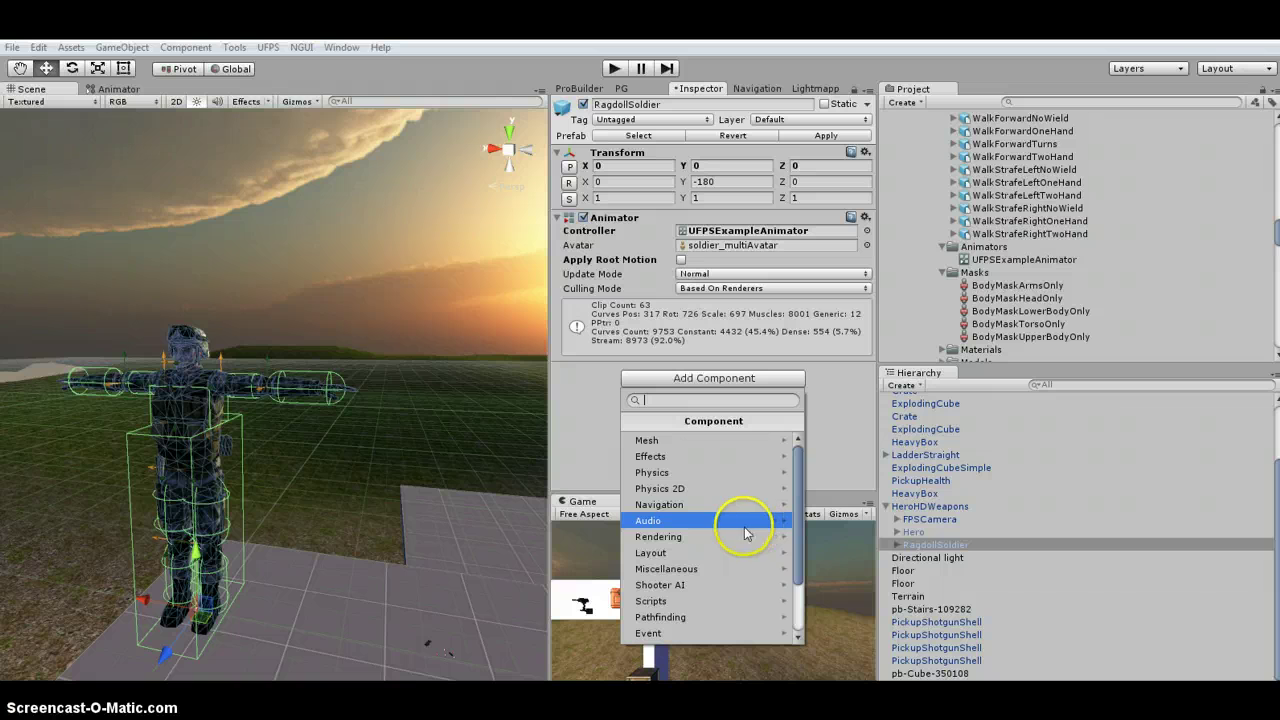
scroll(742, 535, "down", 2)
left_click(700, 525)
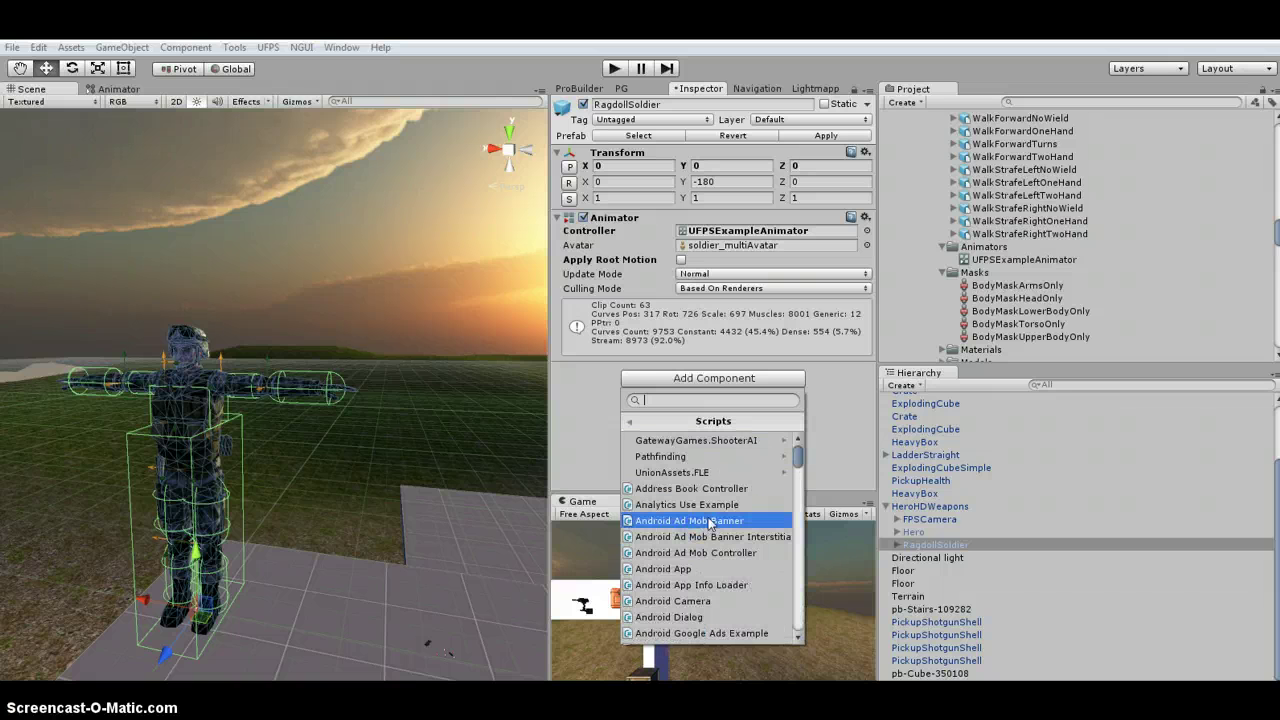
scroll(718, 520, "down", 2)
scroll(718, 520, "down", 3)
left_click_drag(803, 491, 802, 578)
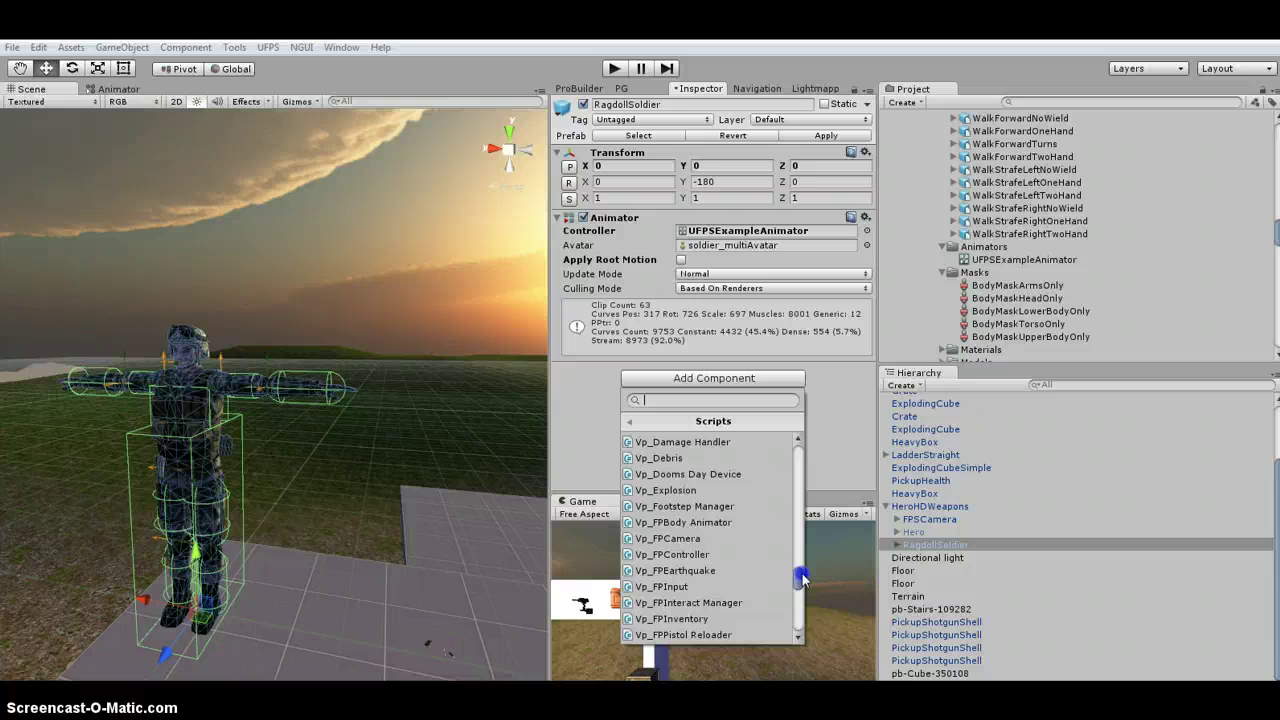
left_click(708, 524)
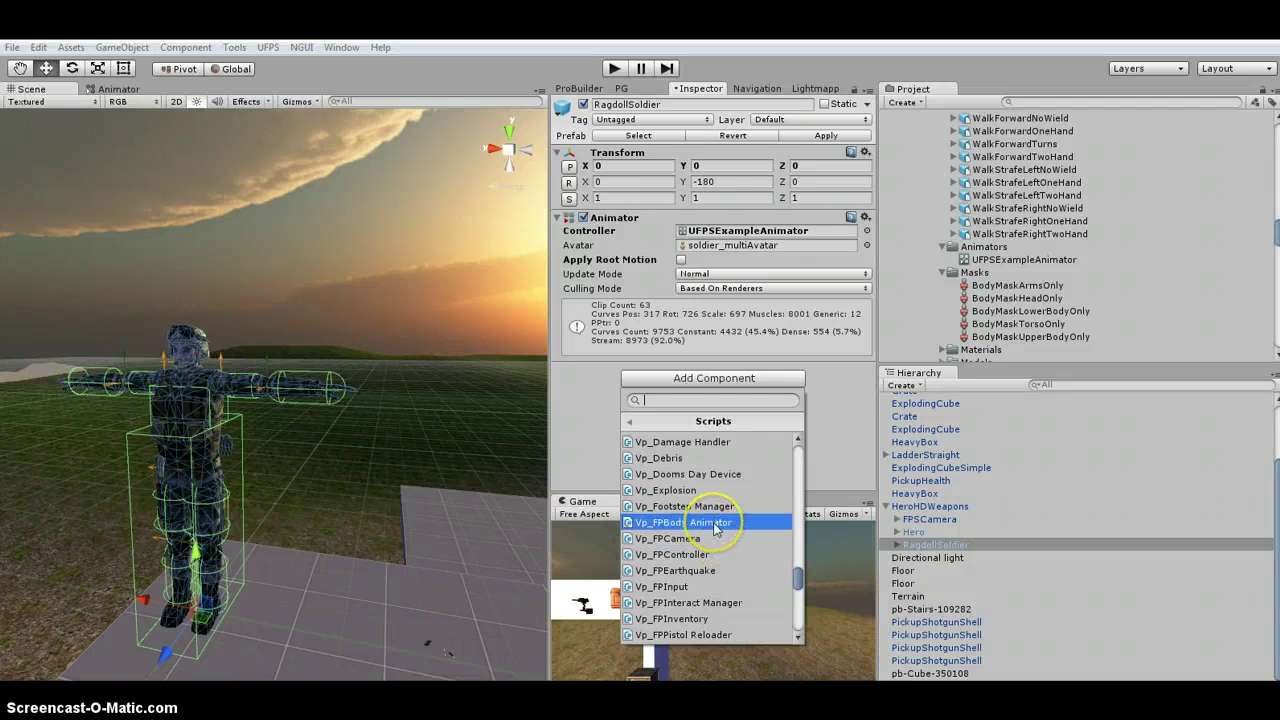
left_click(713, 524)
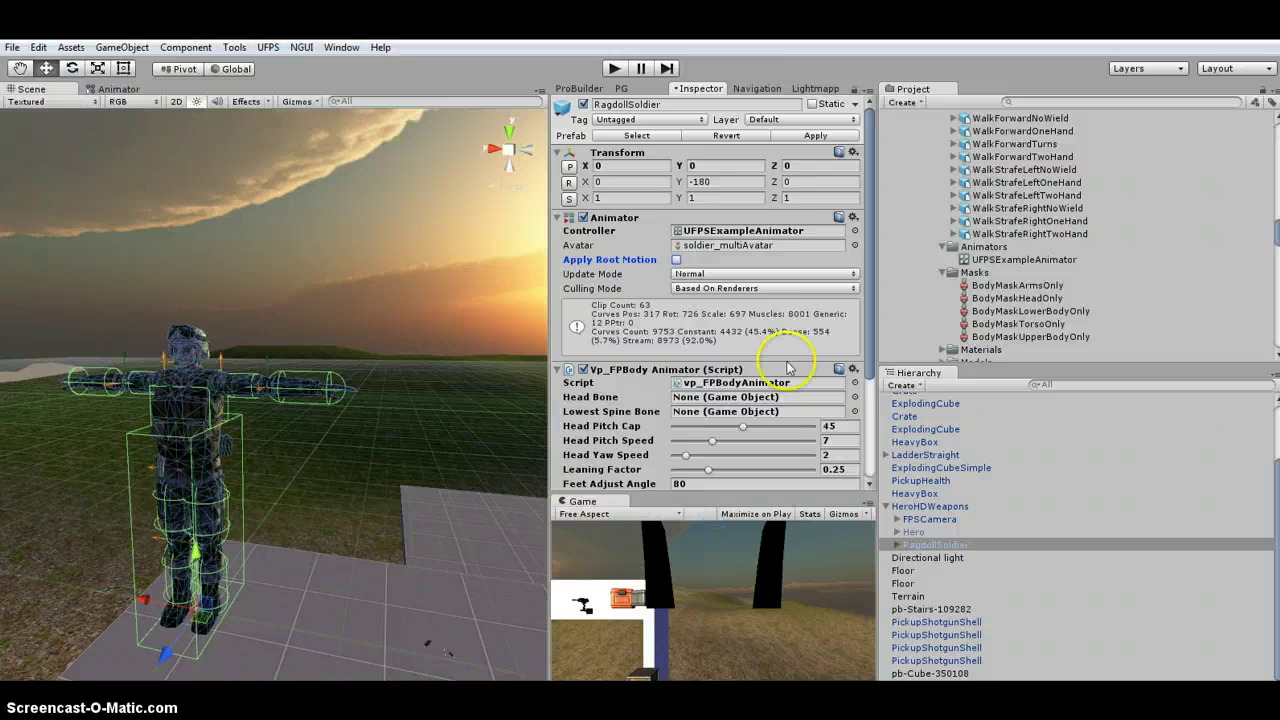
Assign RagdollSoldier's Head as the Head Bone and its Spine as the Lowest Spine Bone of the Vp_FPBody Animator script
scroll(788, 367, "down", 1)
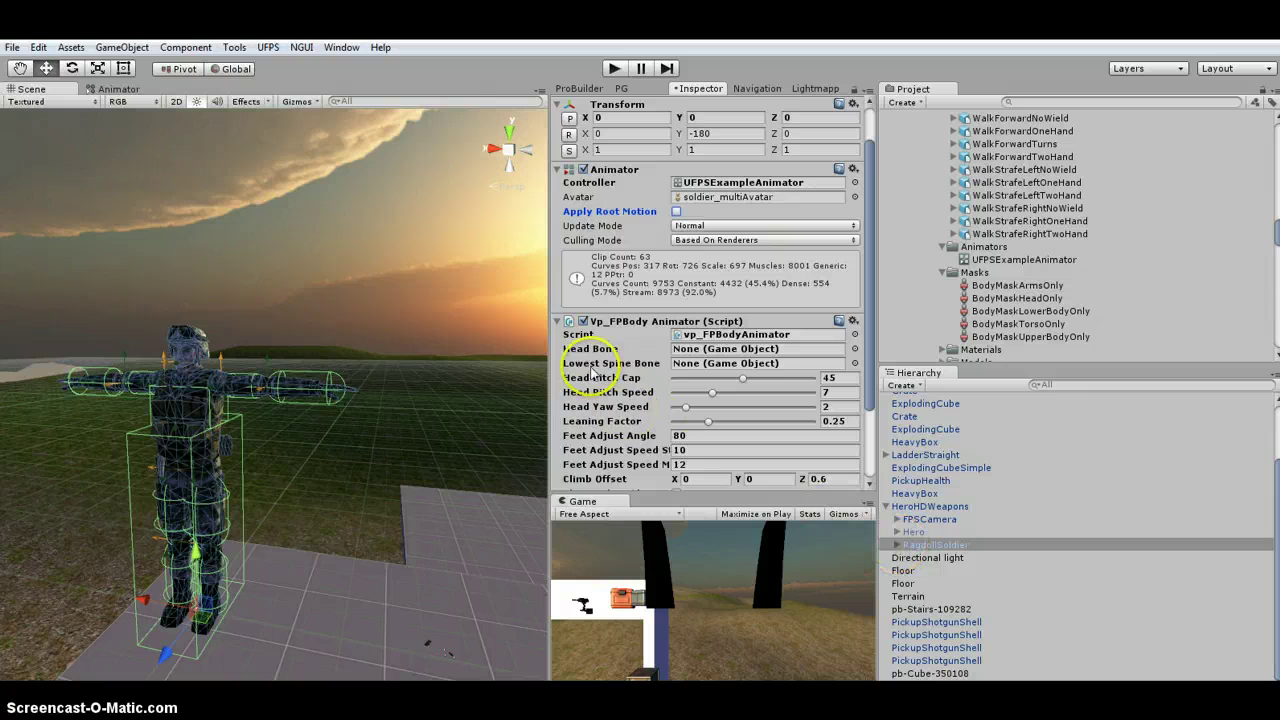
left_click(900, 543)
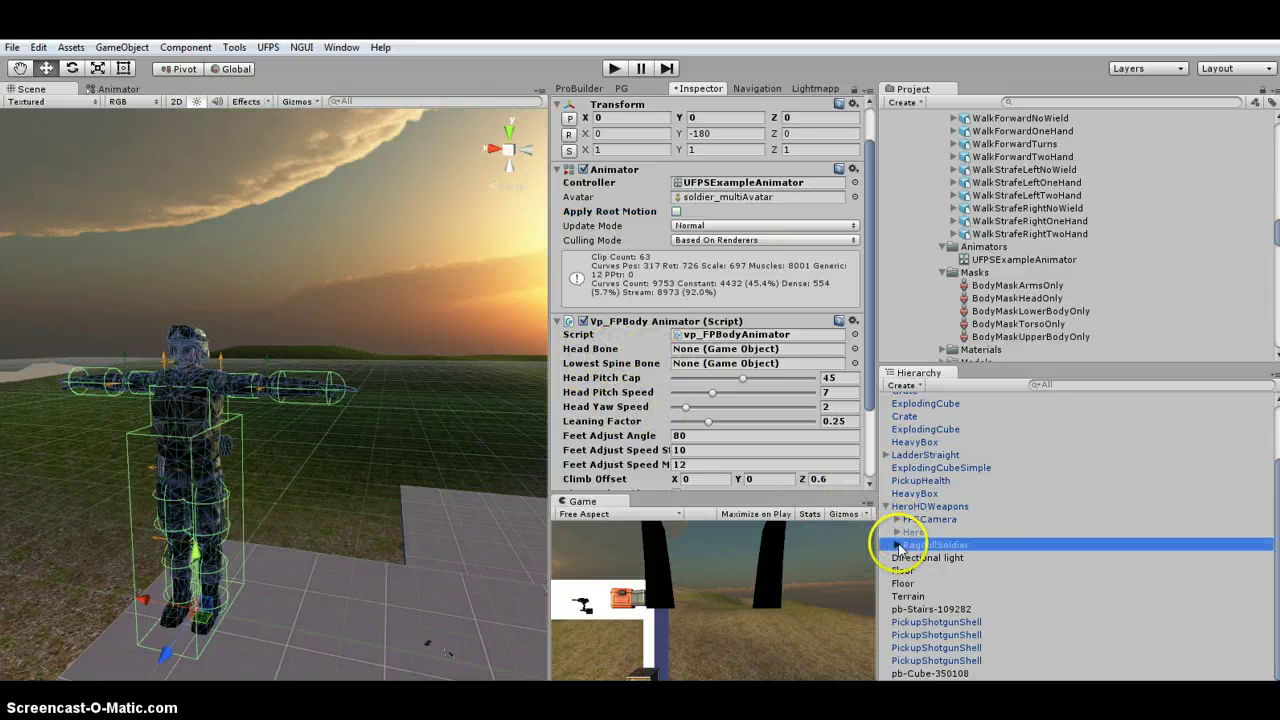
left_click(896, 544, "alt")
scroll(914, 560, "down", 3)
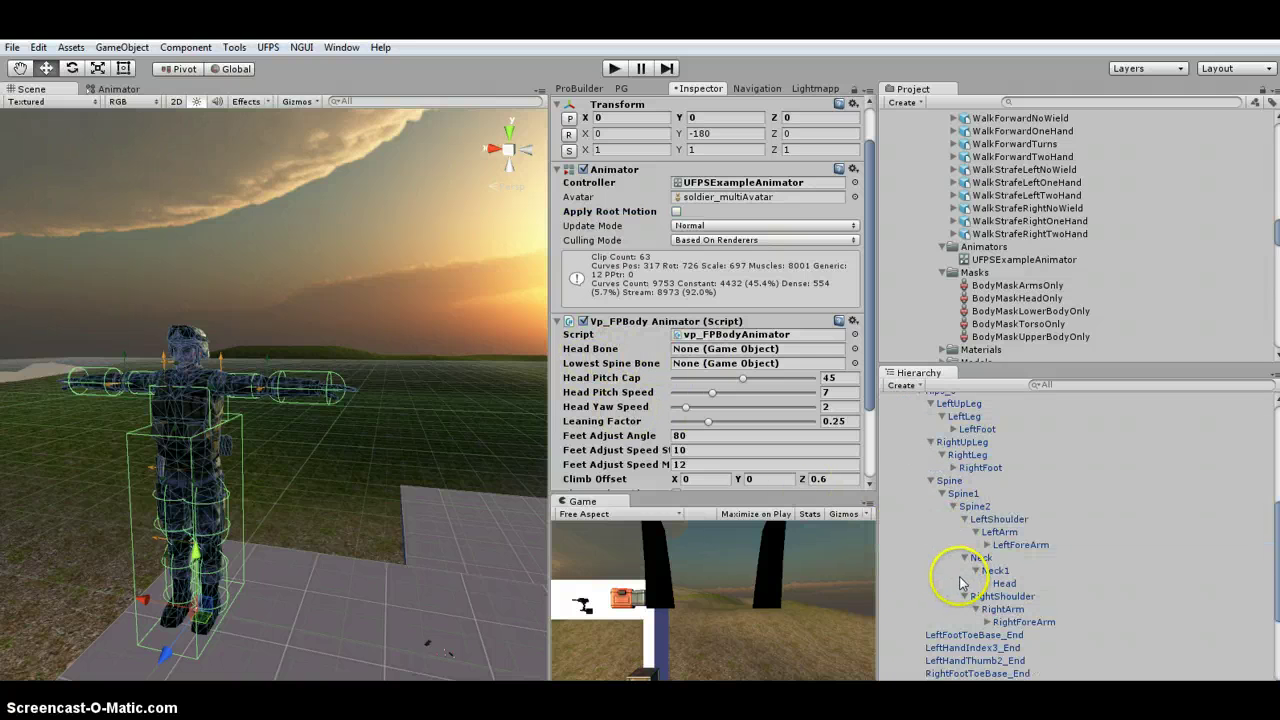
scroll(1010, 608, "down", 2)
left_click_drag(1004, 583, 707, 355)
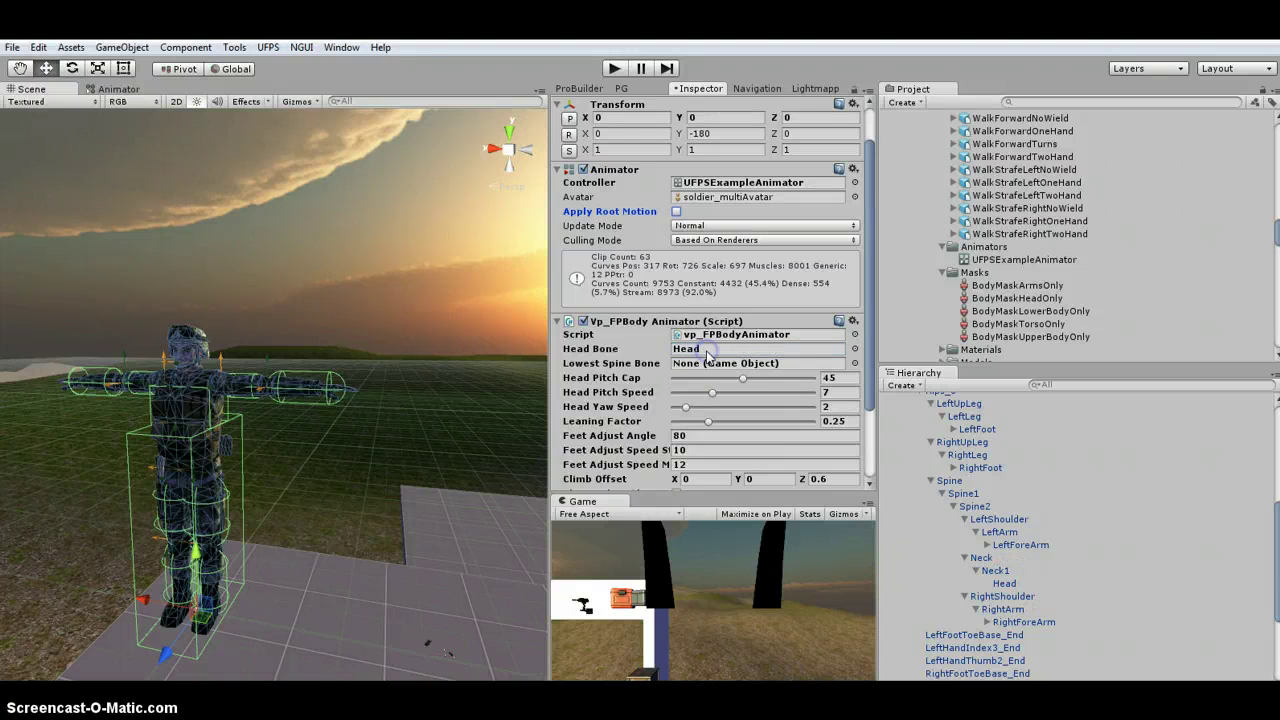
left_click(771, 363)
left_click_drag(947, 484, 714, 368)
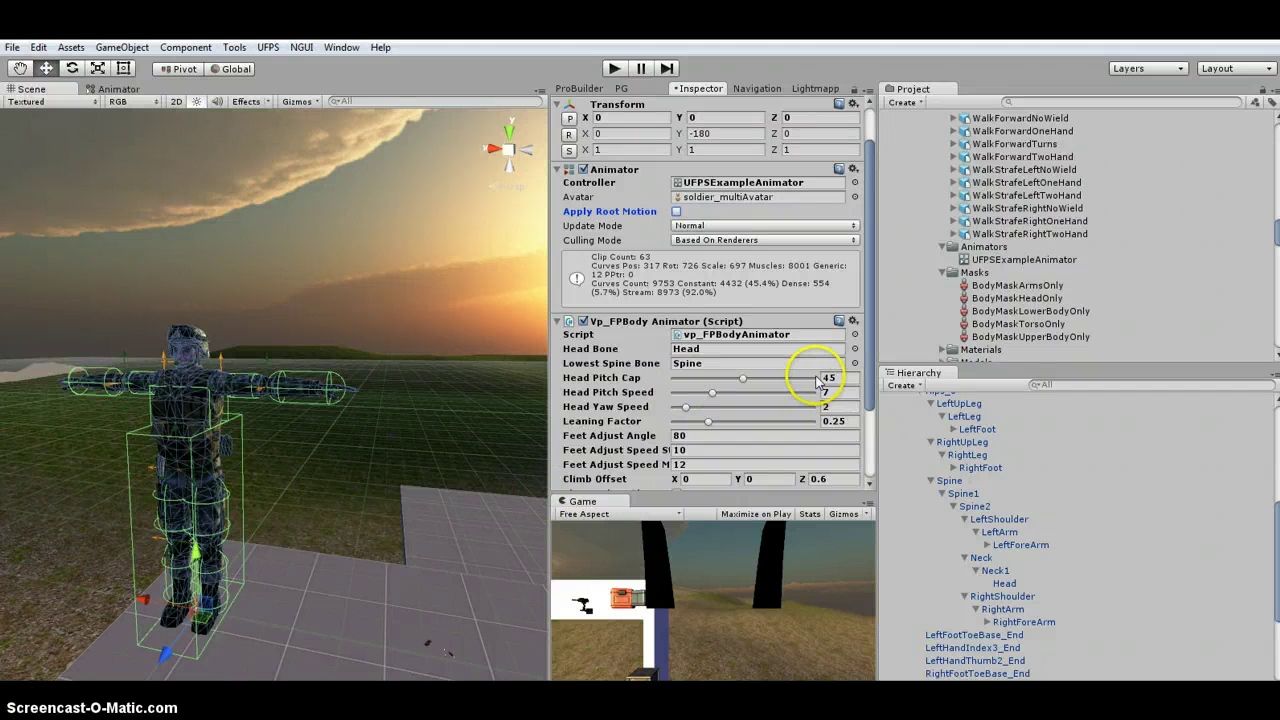
Add the Vp_Ragdoll Handler script to RagdollSoldier and assign the soldier's Head as its Head Bone
scroll(818, 382, "down", 3)
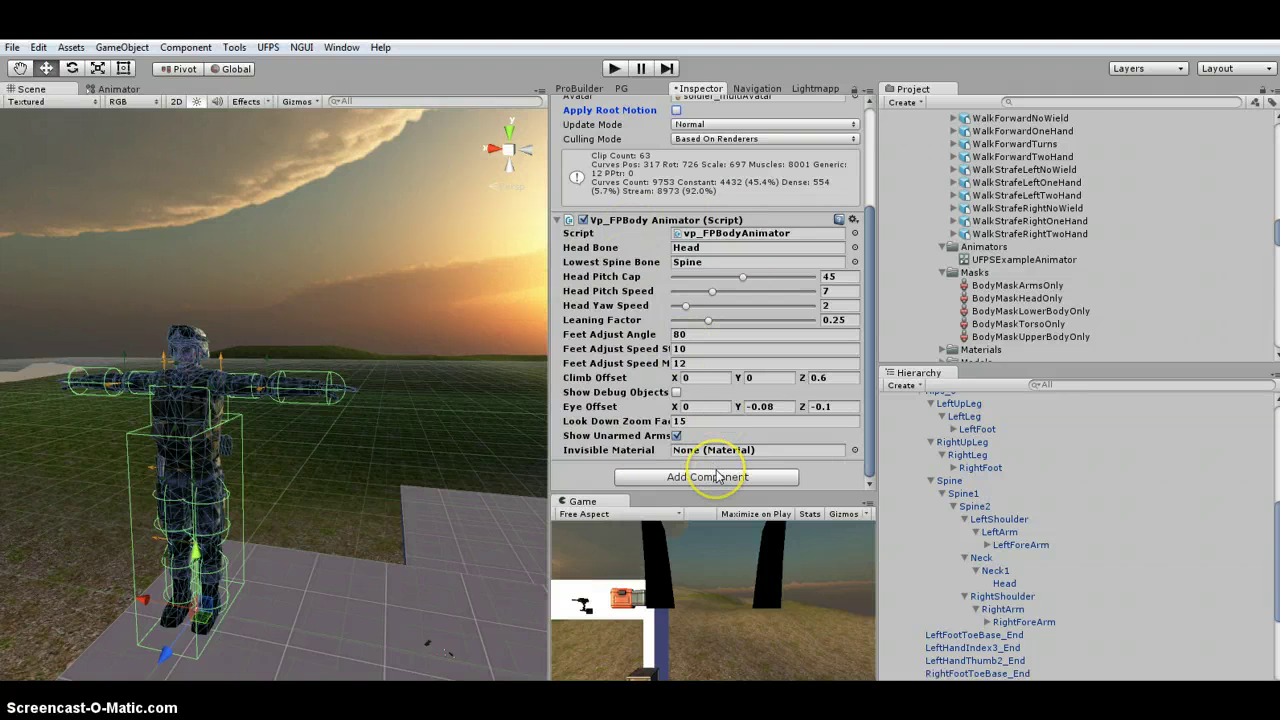
left_click(688, 481)
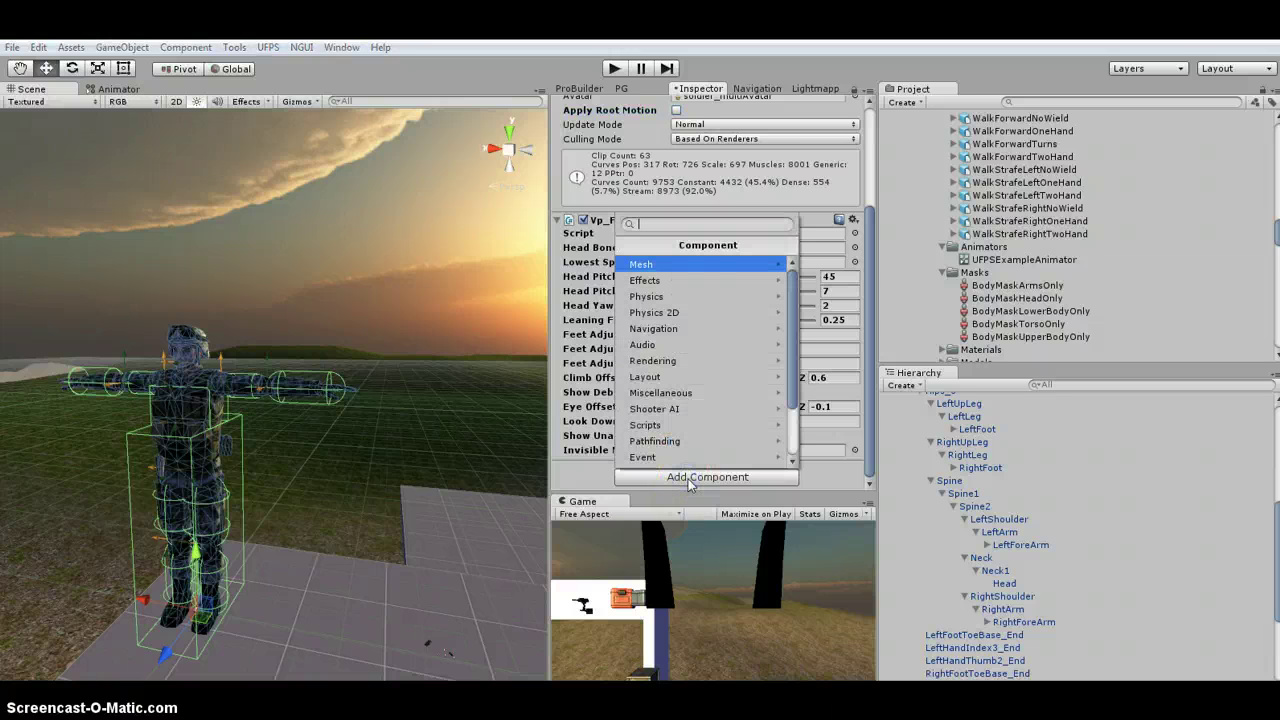
left_click(645, 425)
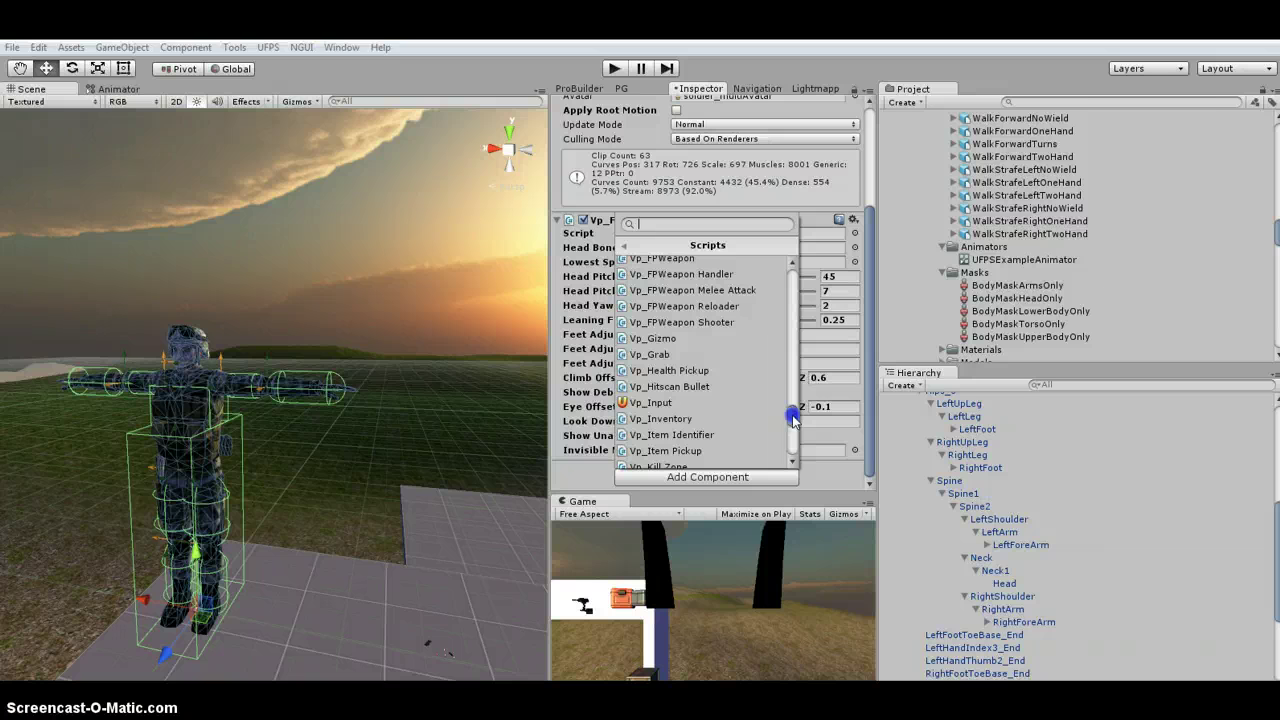
scroll(793, 415, "down", 5)
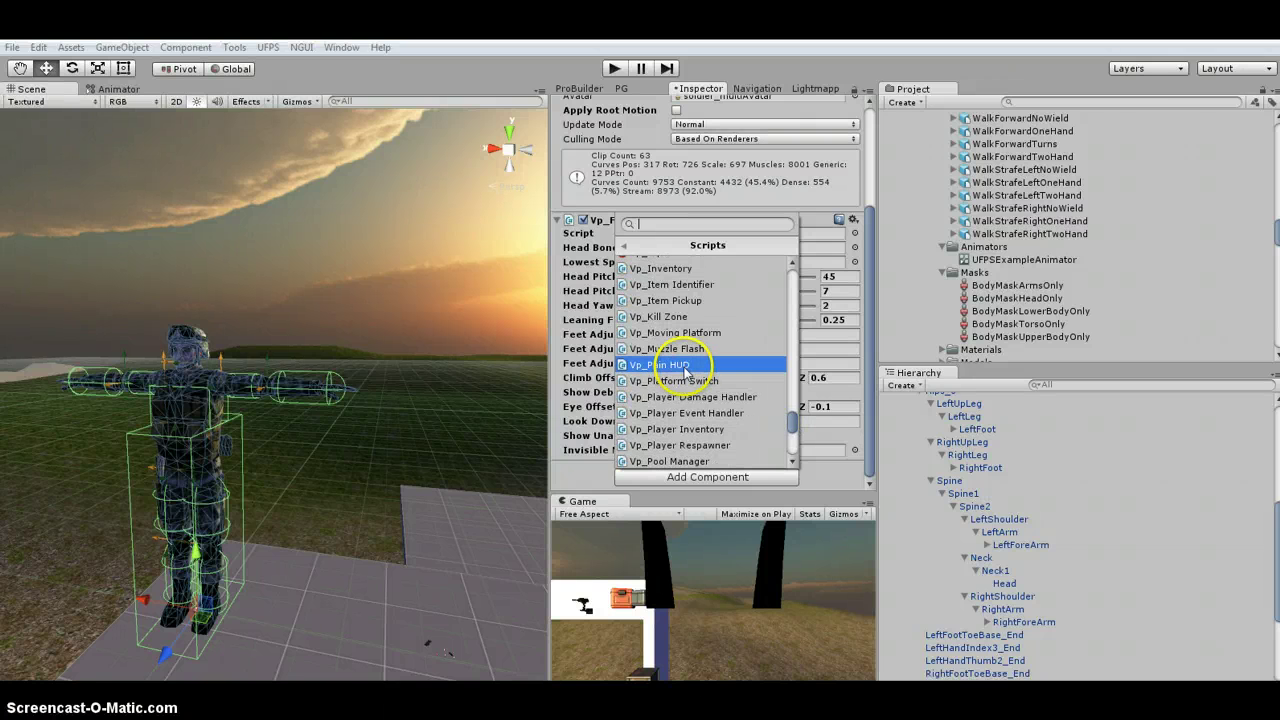
scroll(678, 418, "down", 5)
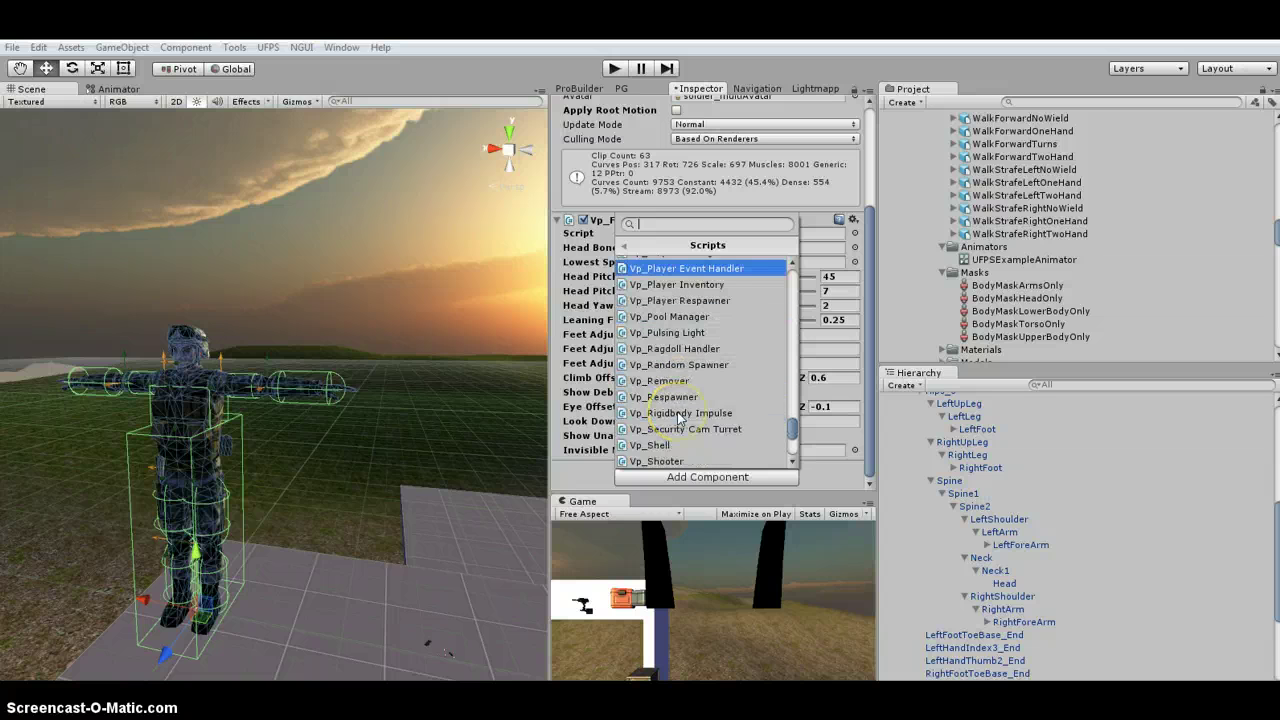
left_click(677, 350)
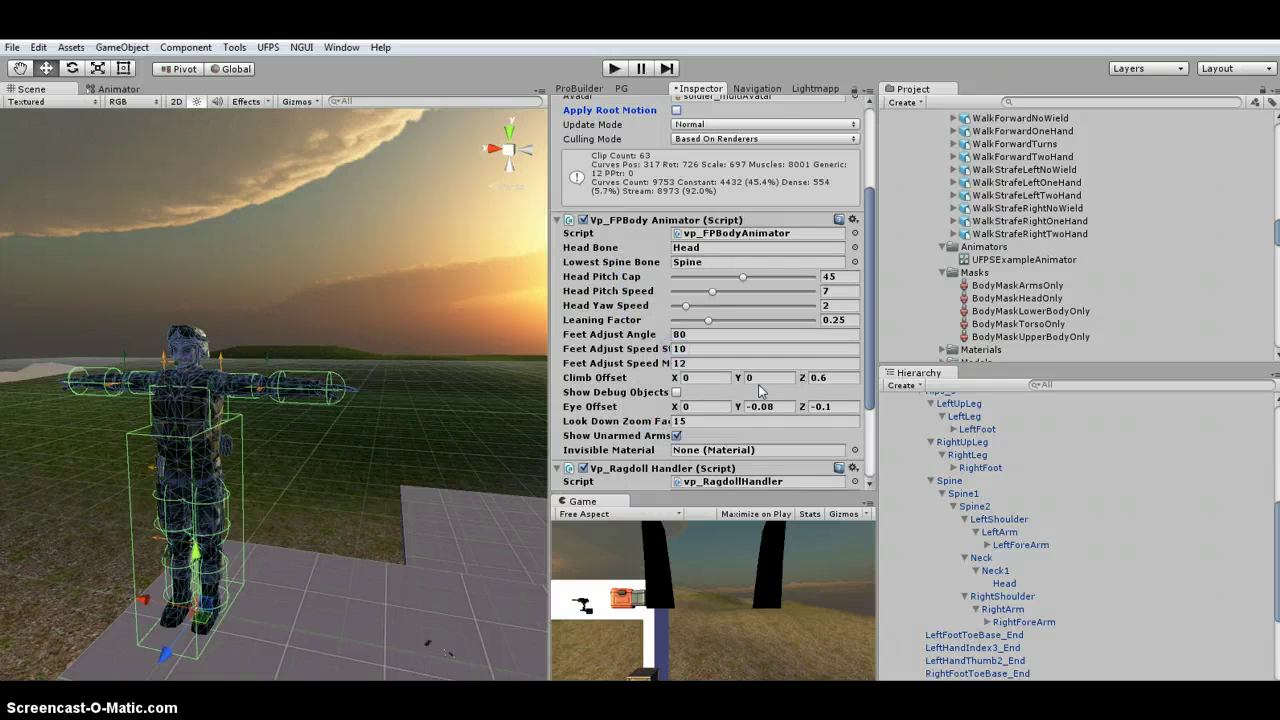
scroll(760, 390, "down", 3)
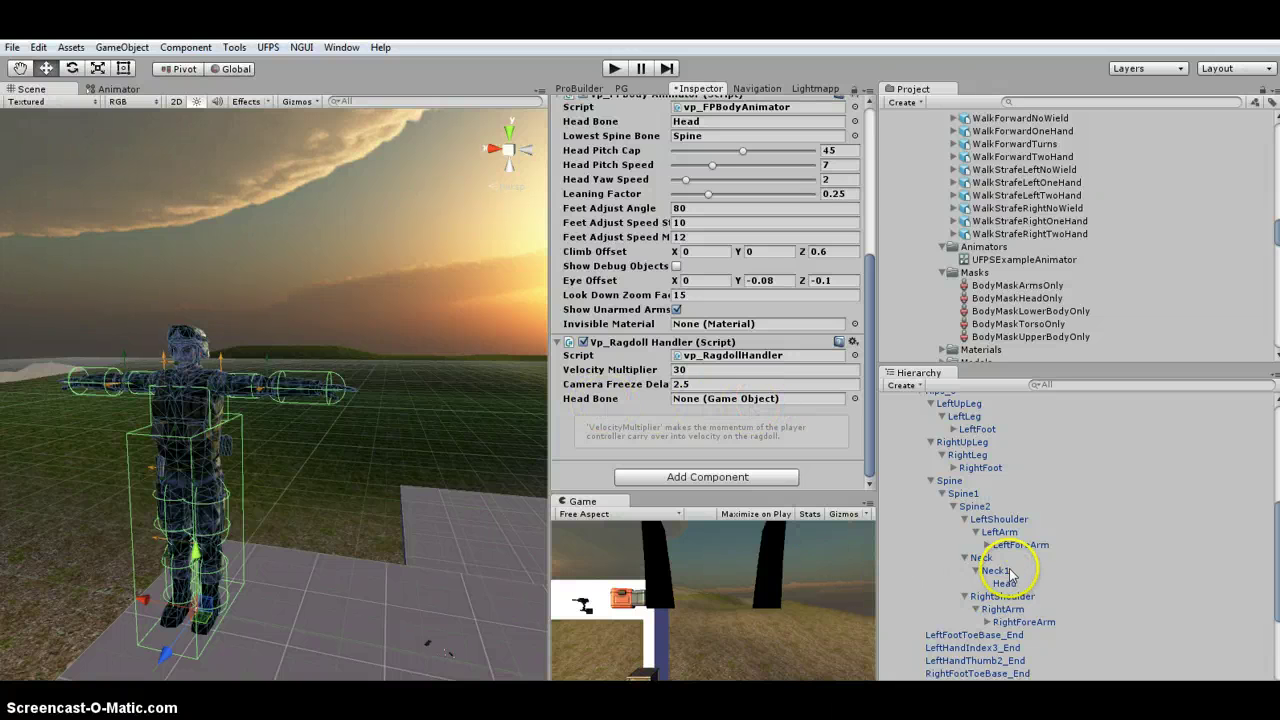
left_click_drag(1012, 587, 740, 400)
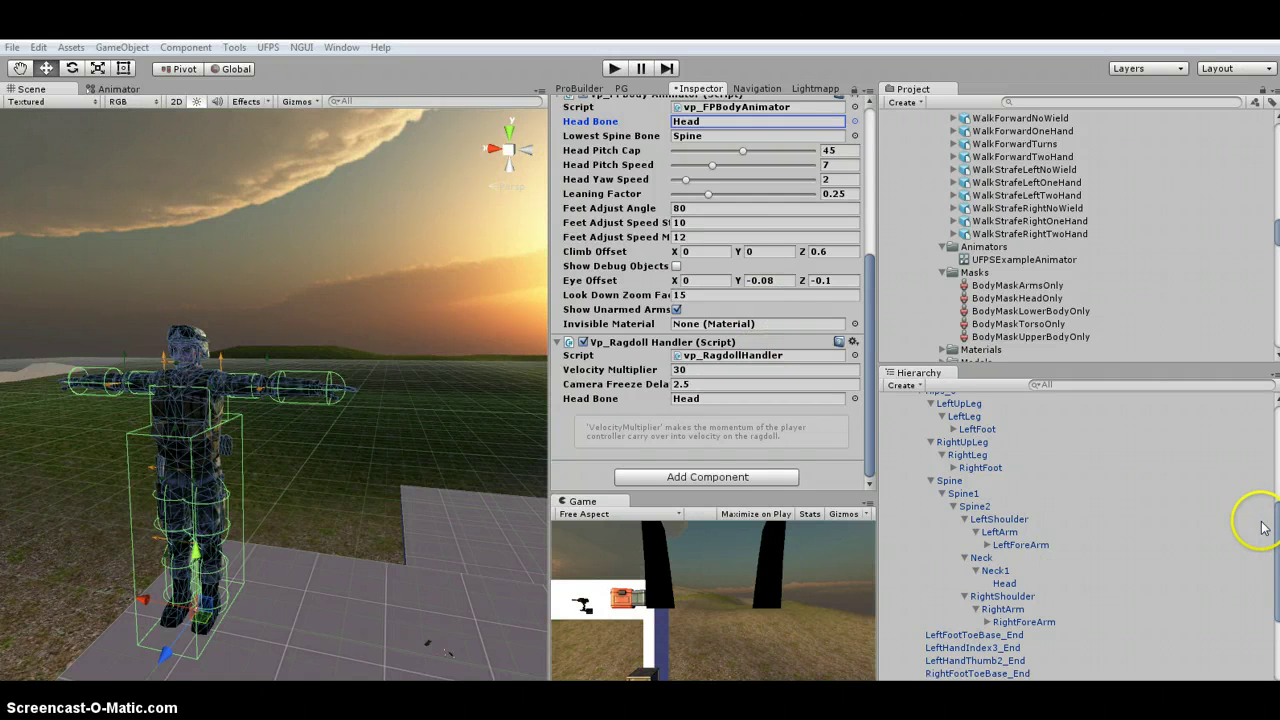
Locate the InvisibleShadowCaster material used by Hero and assign it as the Invisible Material of RagdollSoldier's Vp_FPBody Animator
left_click(1140, 509)
scroll(1125, 530, "up", 5)
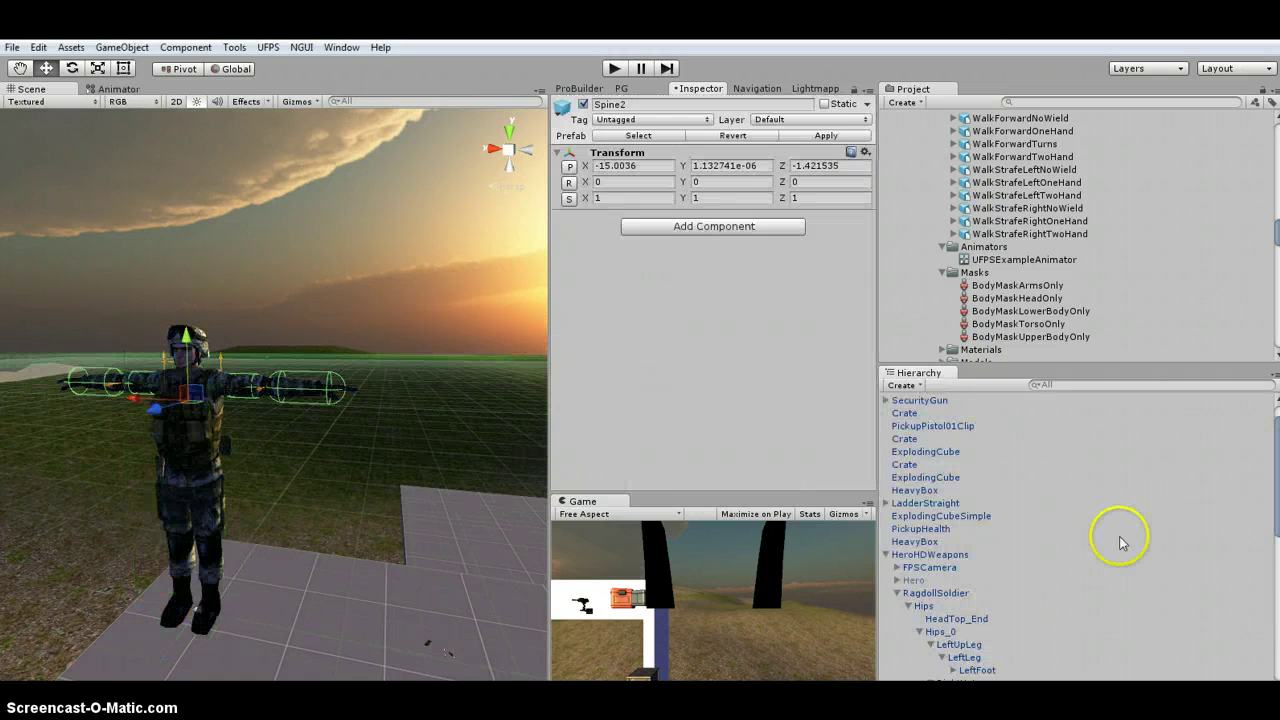
left_click(944, 581)
scroll(758, 409, "down", 4)
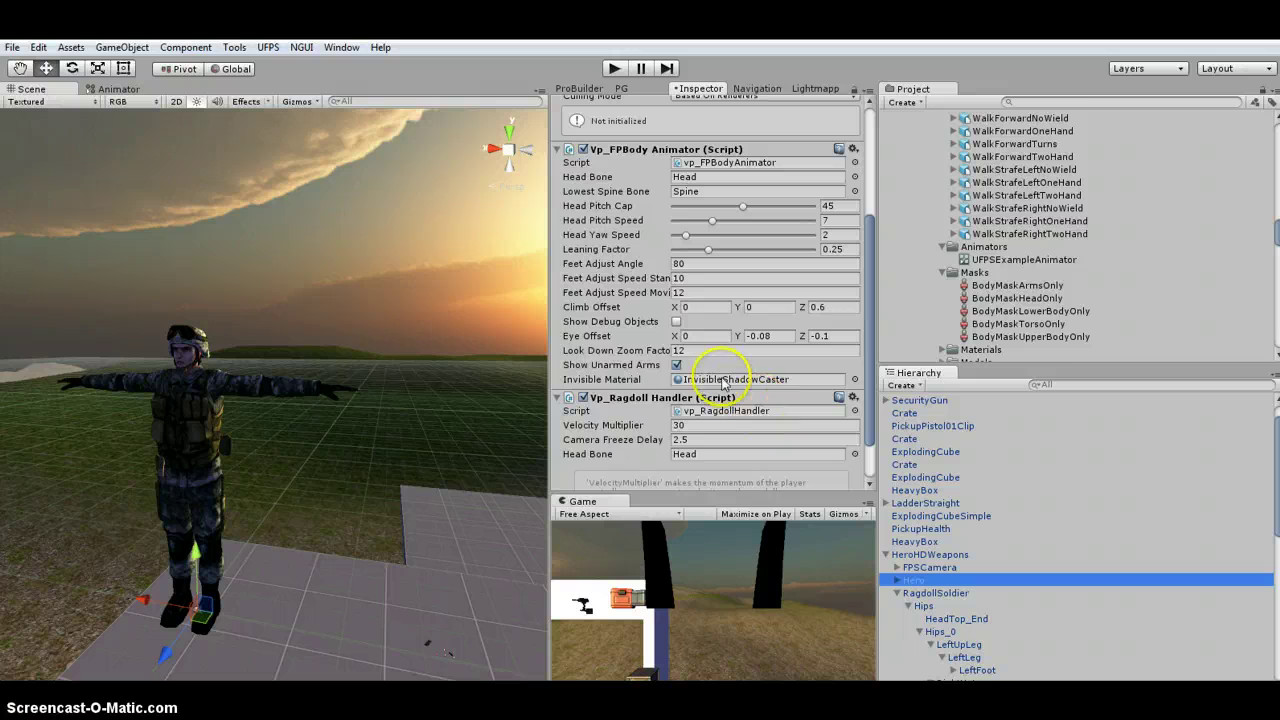
left_click(724, 381)
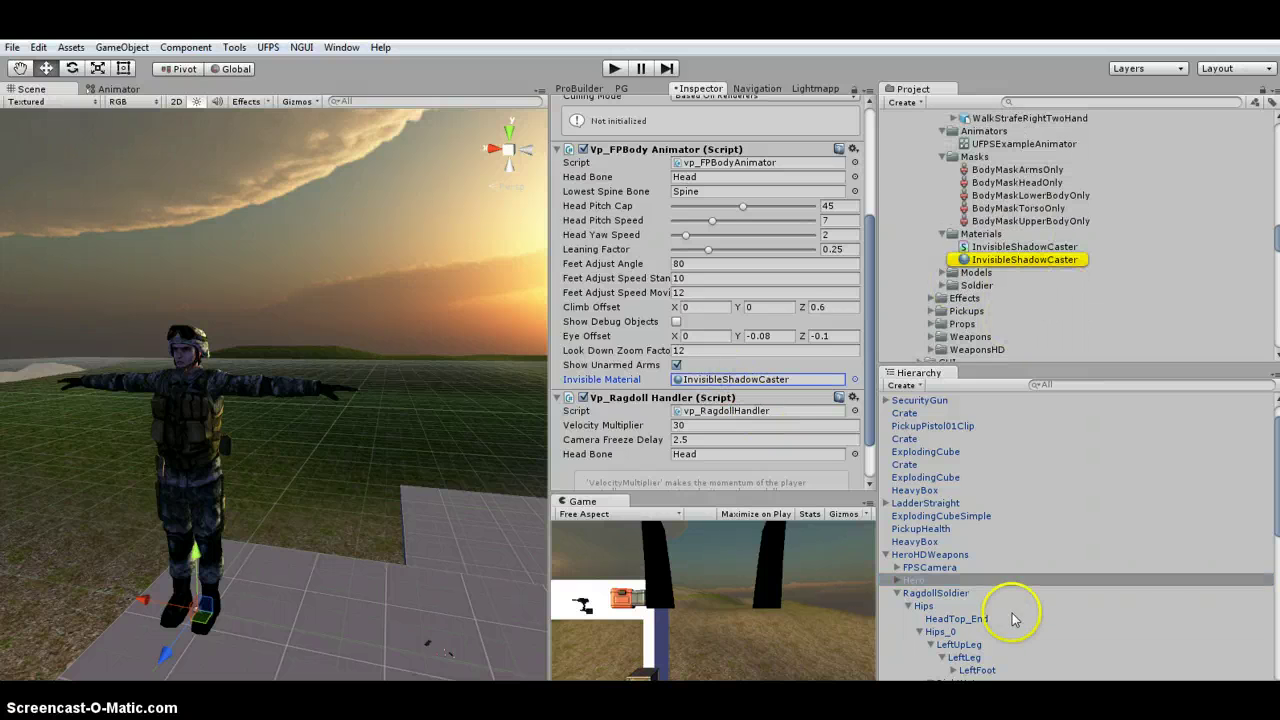
scroll(1014, 607, "down", 3)
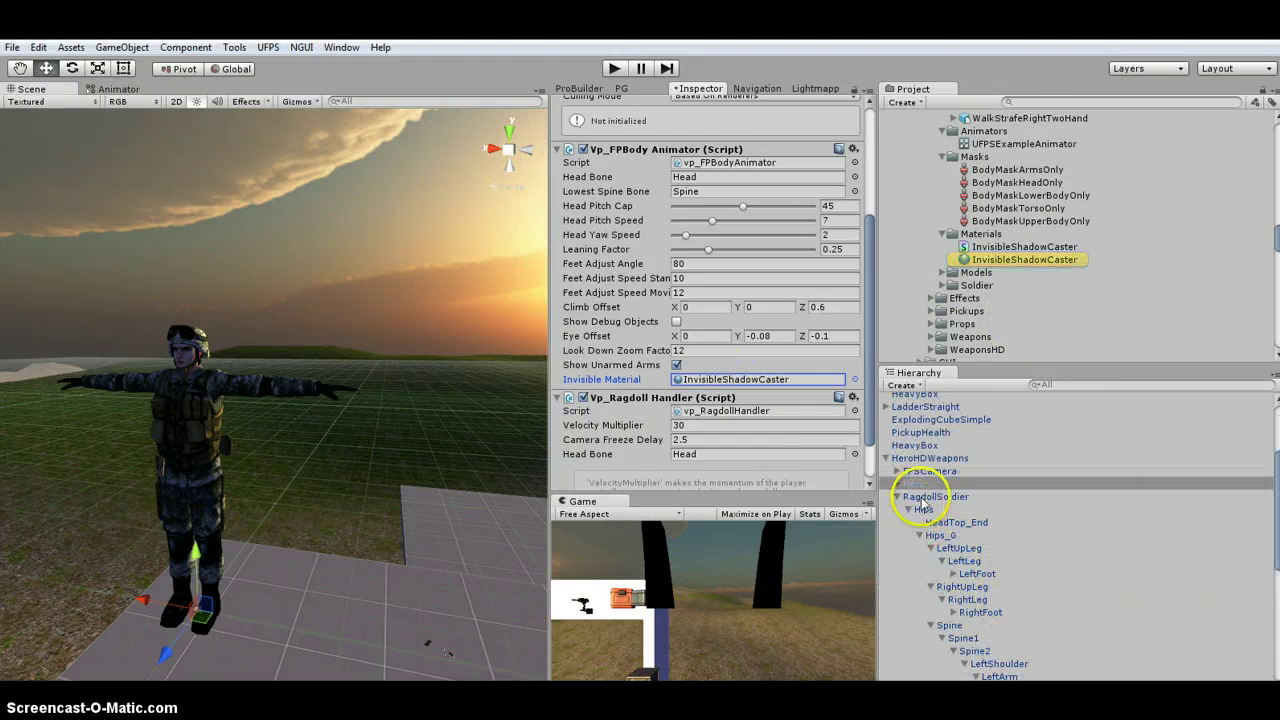
left_click(921, 498)
scroll(802, 437, "down", 2)
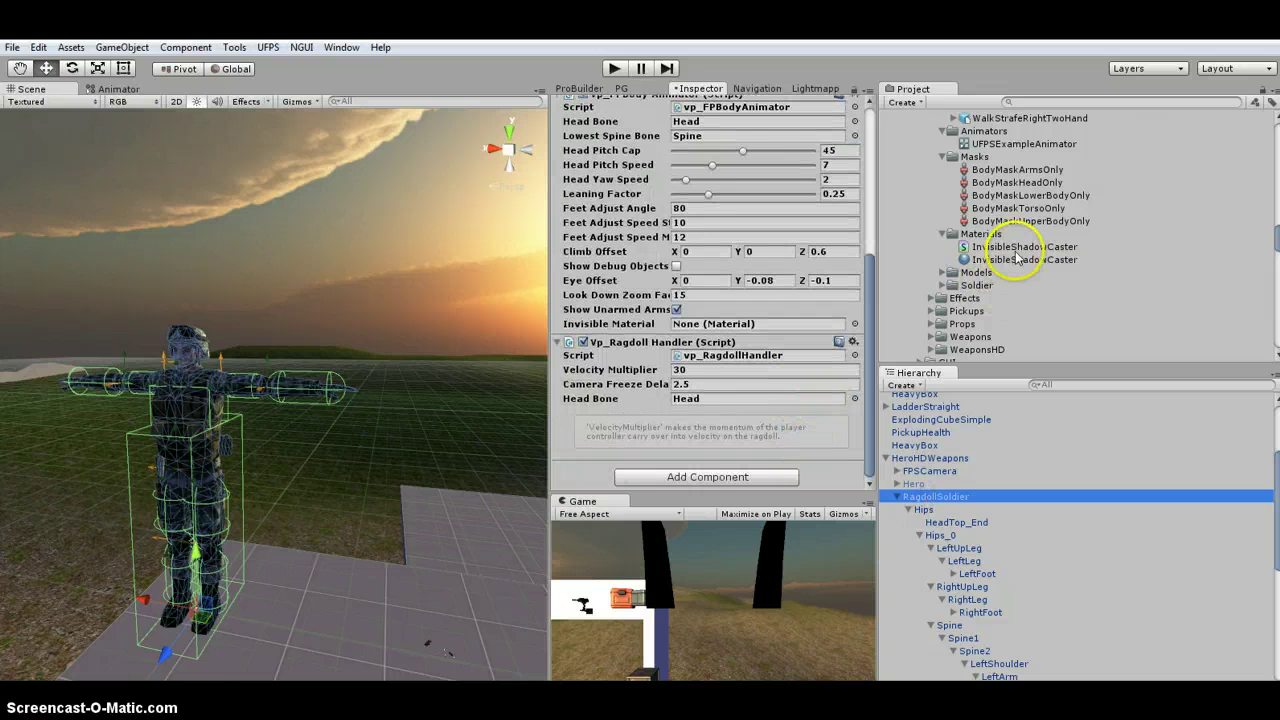
left_click_drag(1018, 263, 813, 296)
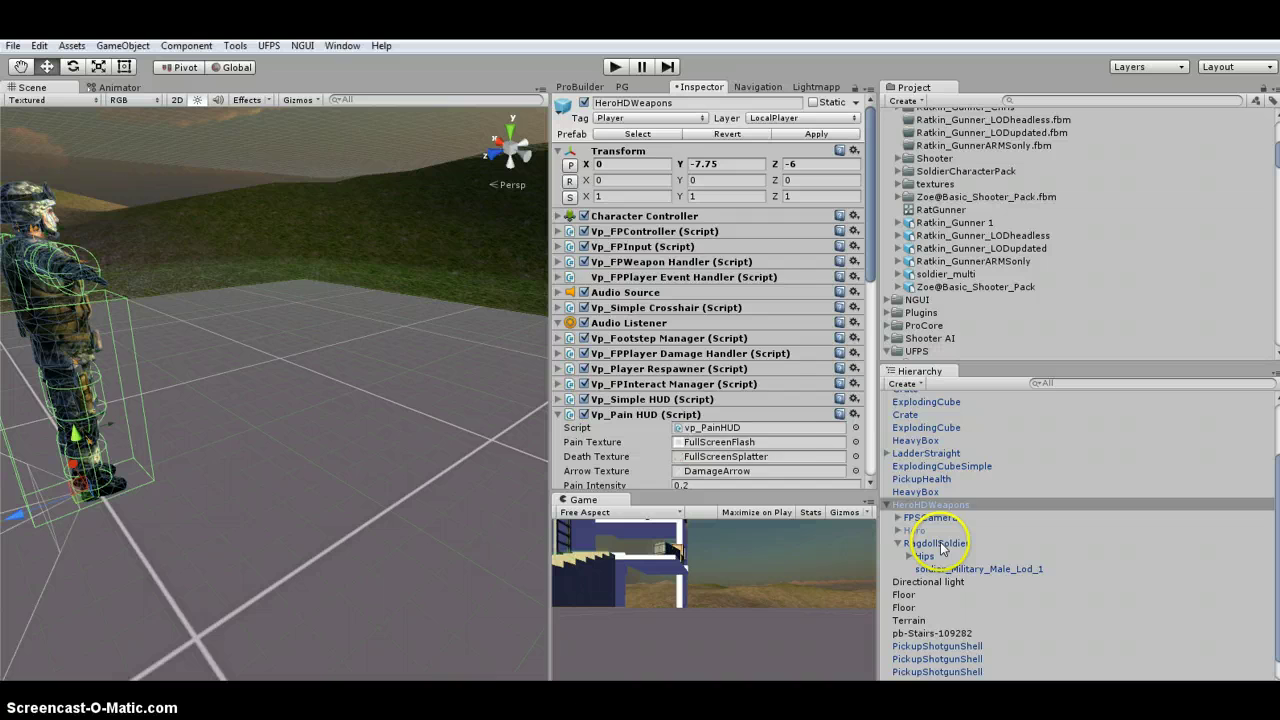
Compare the components of RagdollSoldier, its Hips and the disabled Hero object
left_click(936, 543)
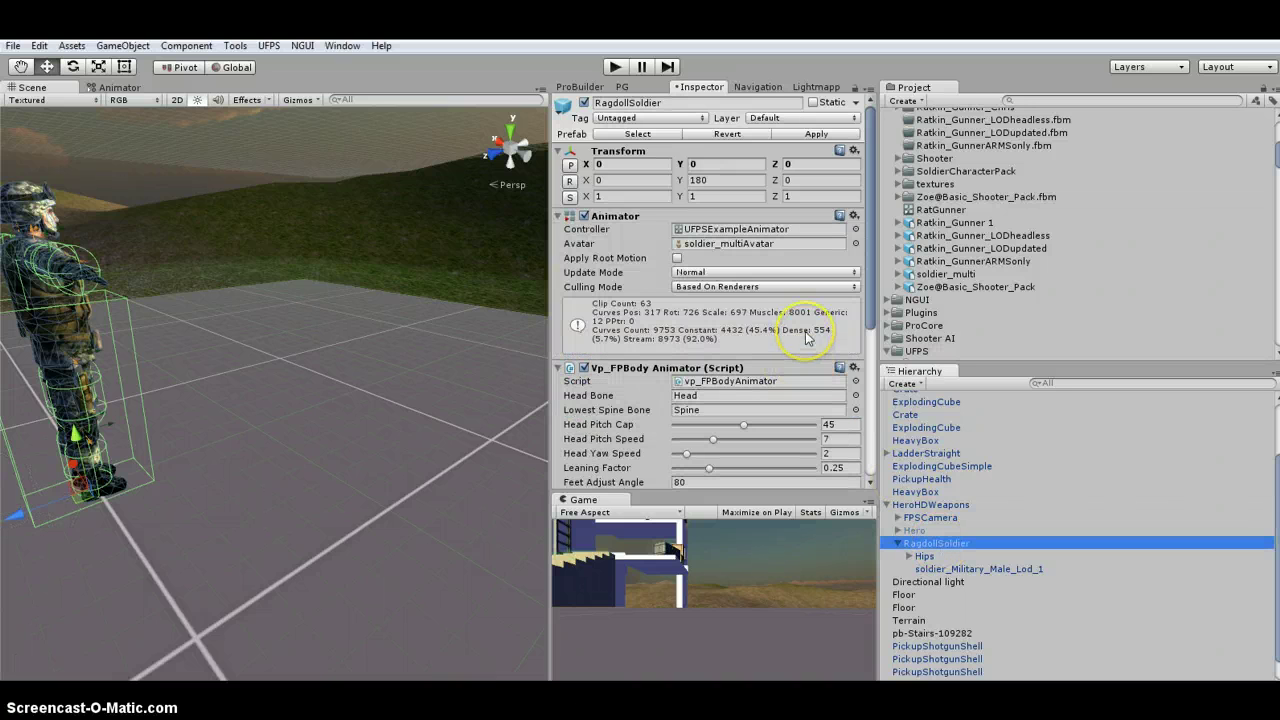
scroll(805, 331, "down", 5)
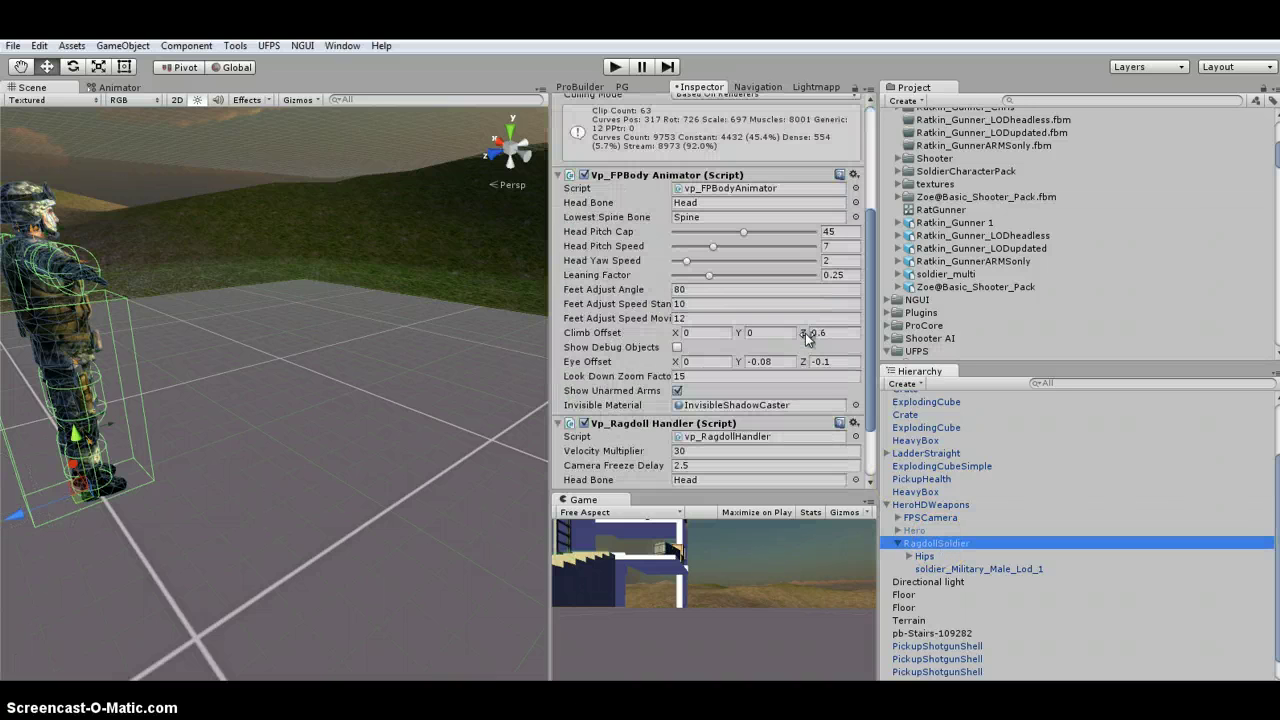
left_click(924, 556)
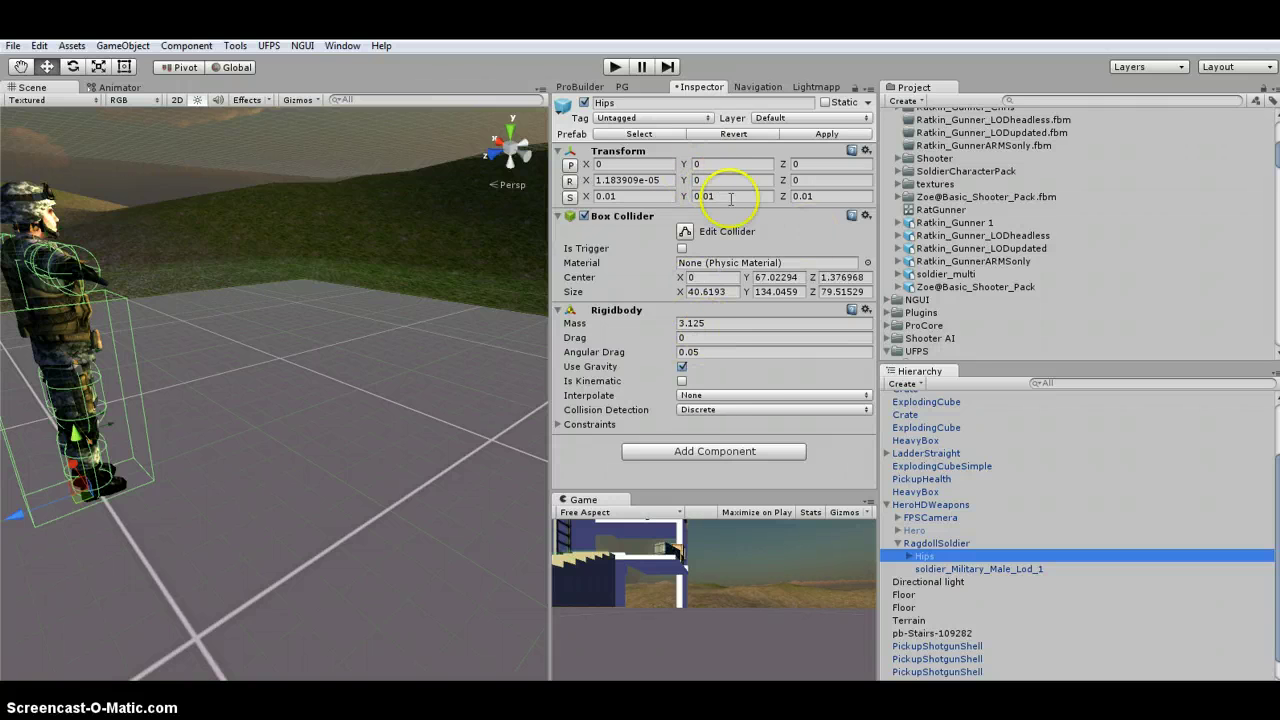
left_click(929, 505)
left_click(915, 530)
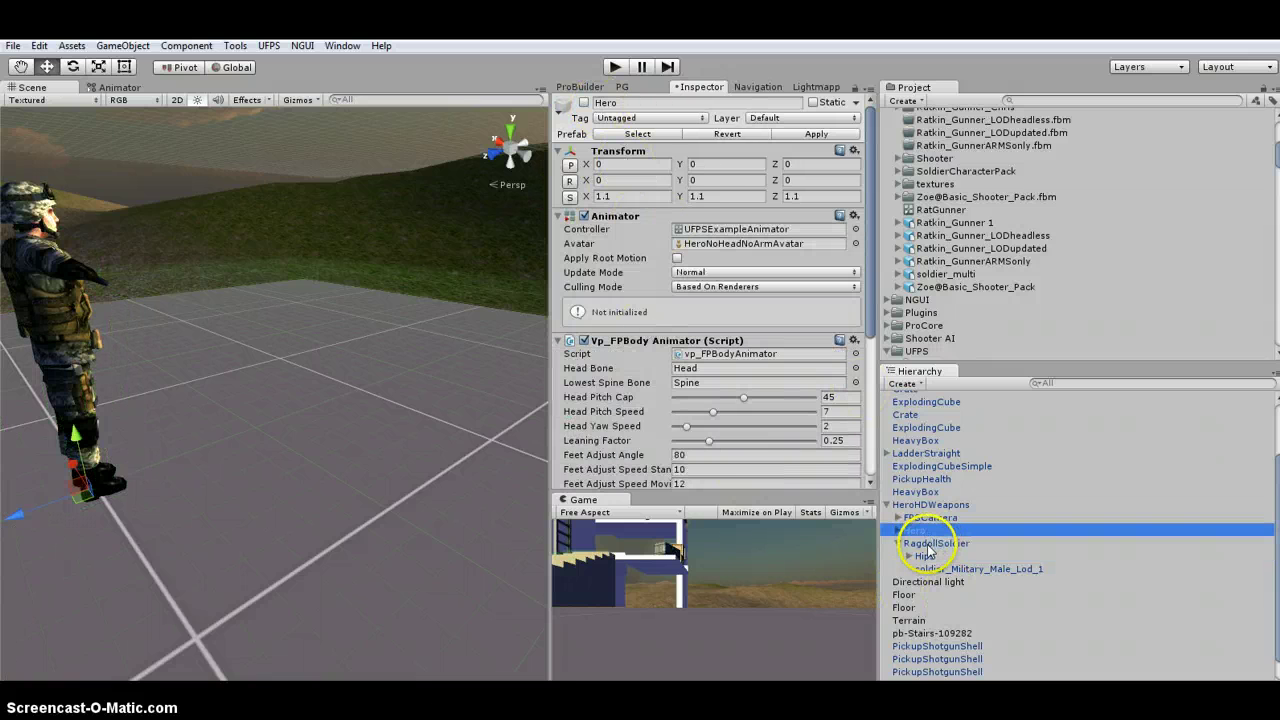
left_click(927, 544)
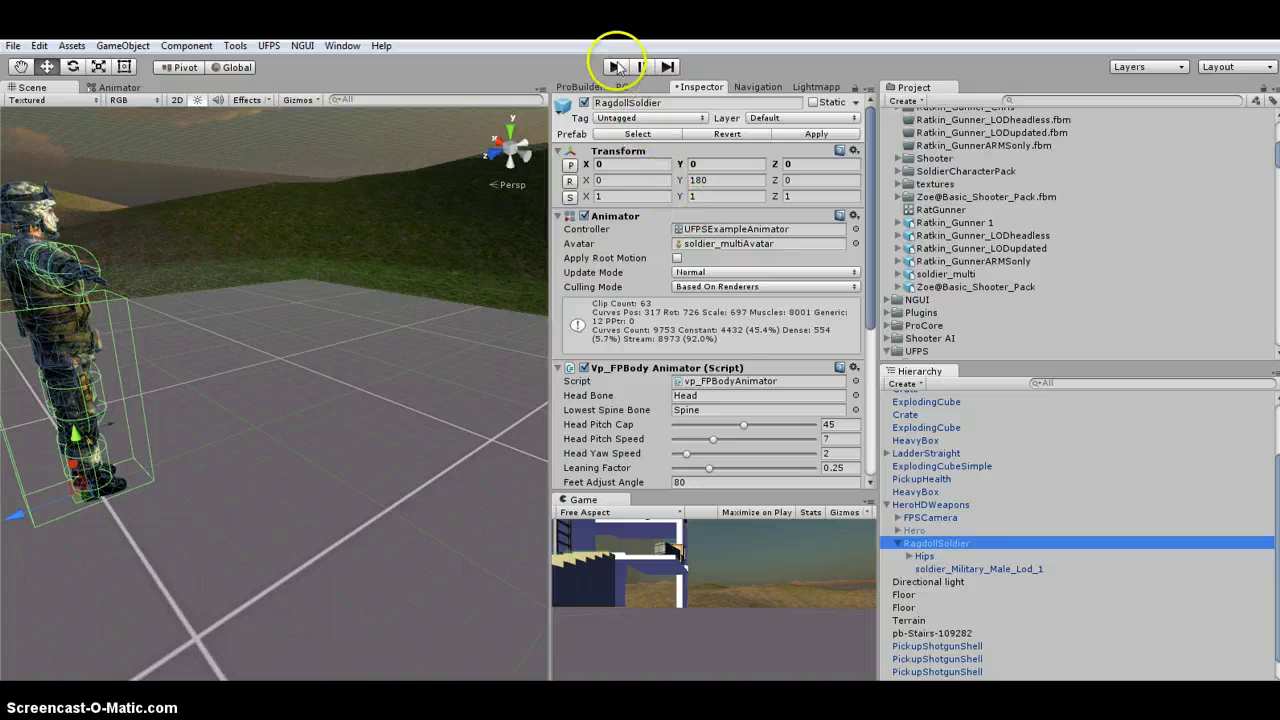
Run the scene briefly and stop it, enlarge the Game view in height and width, and start play mode again
left_click(615, 67)
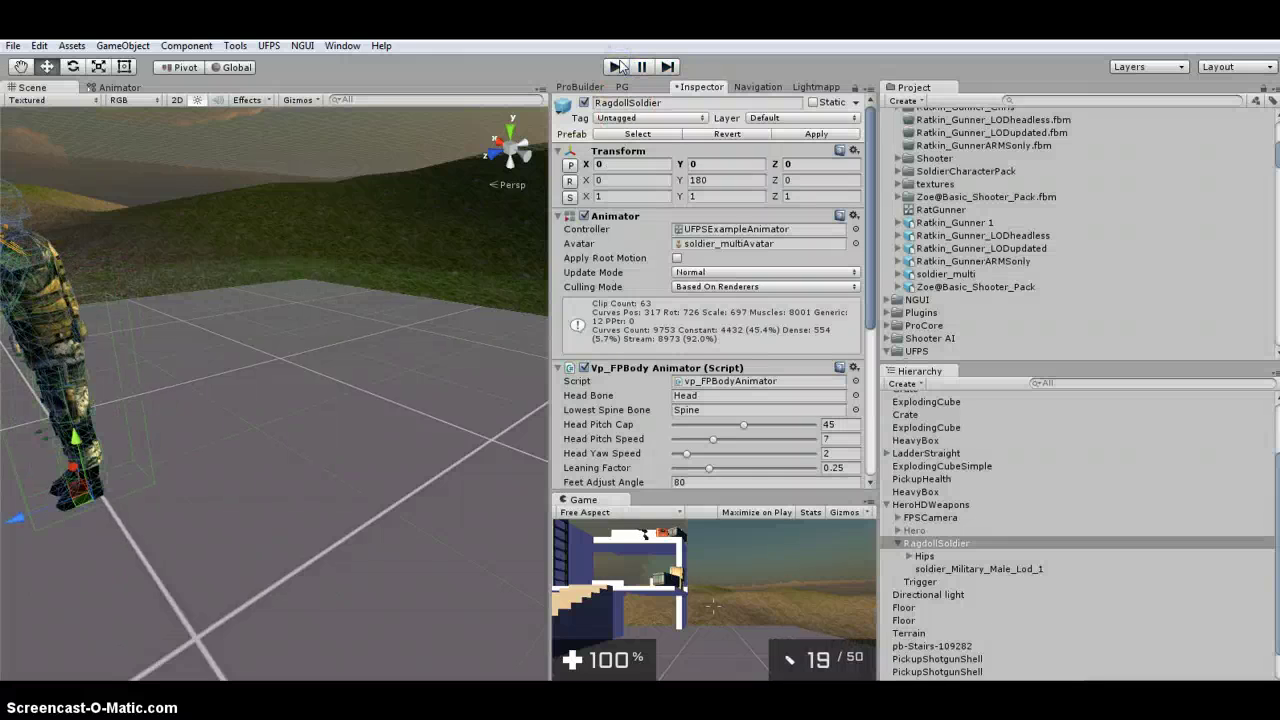
left_click(617, 67)
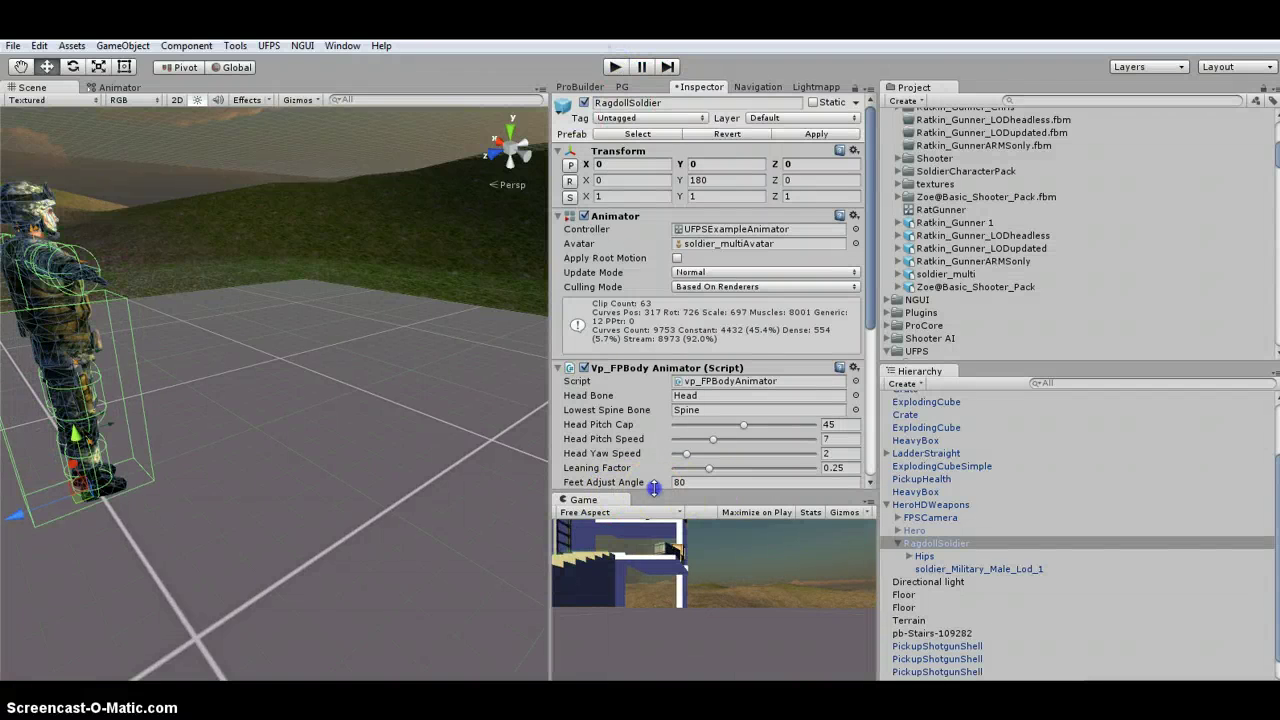
left_click_drag(654, 487, 654, 150)
left_click(557, 322)
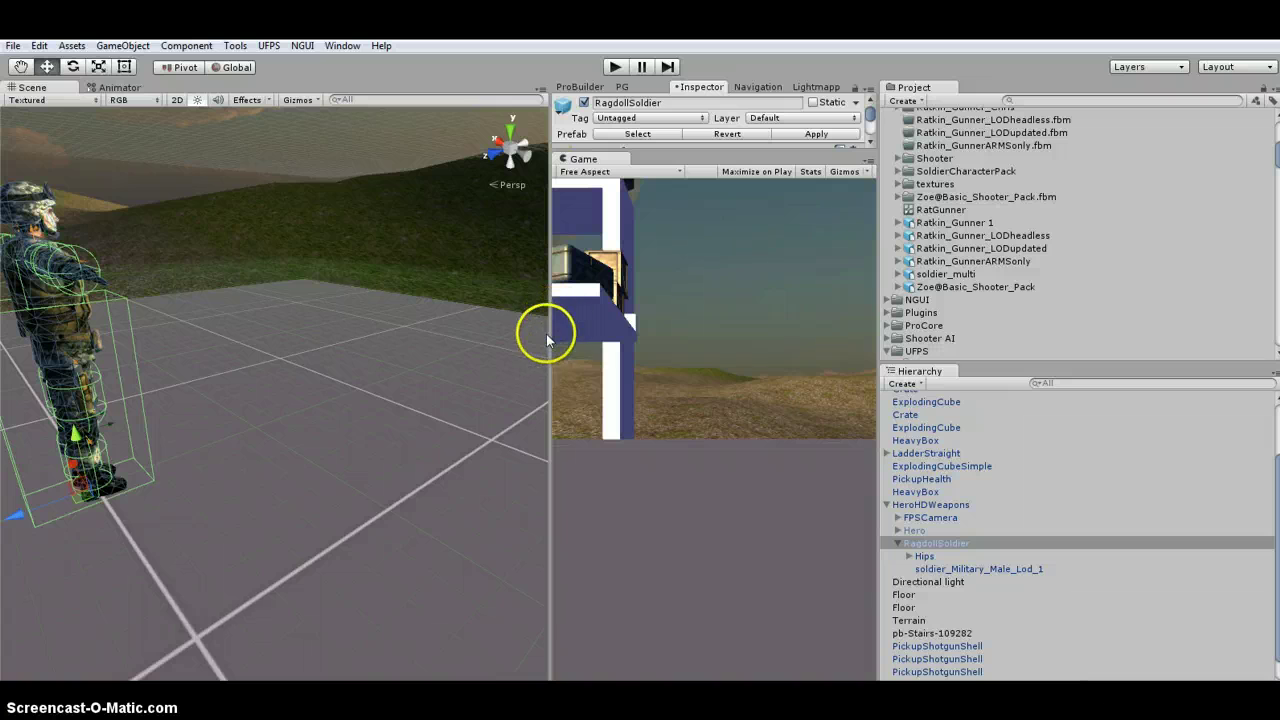
left_click_drag(552, 336, 311, 341)
left_click(613, 67)
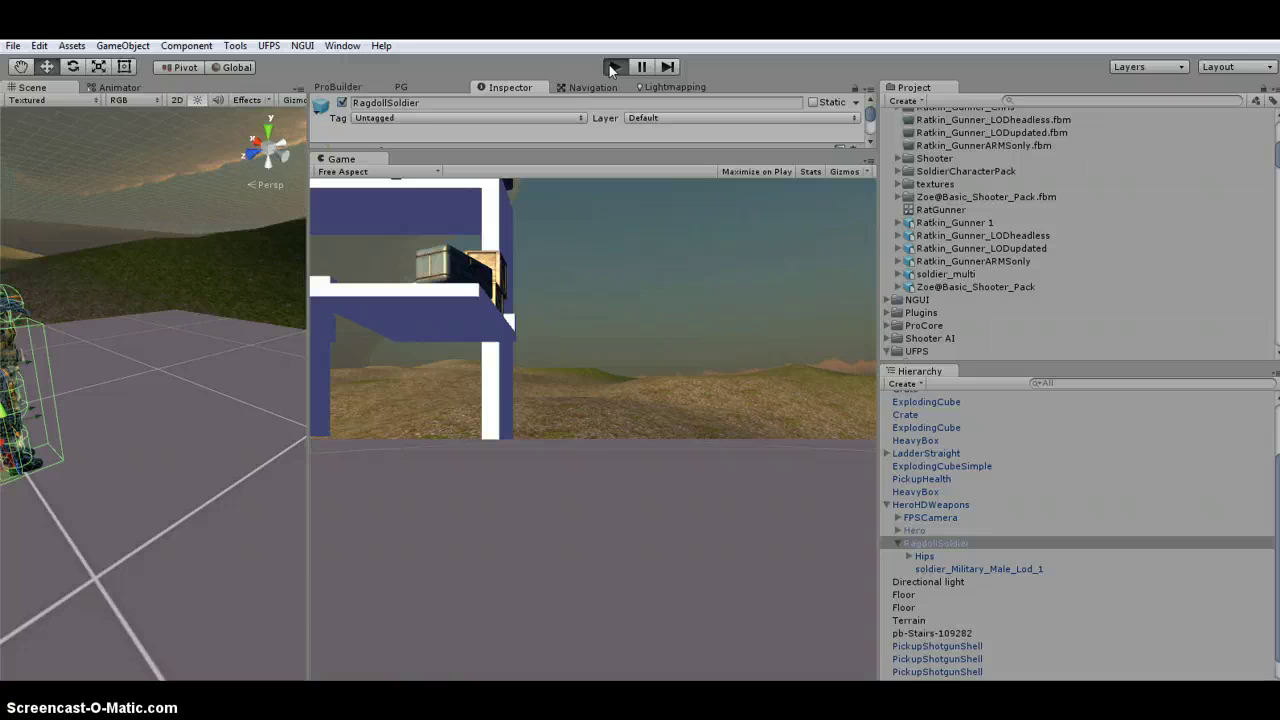
Playtest the soldier body in third and first person by firing the pistol and swapping the rifle for the pistol
left_click(592, 421)
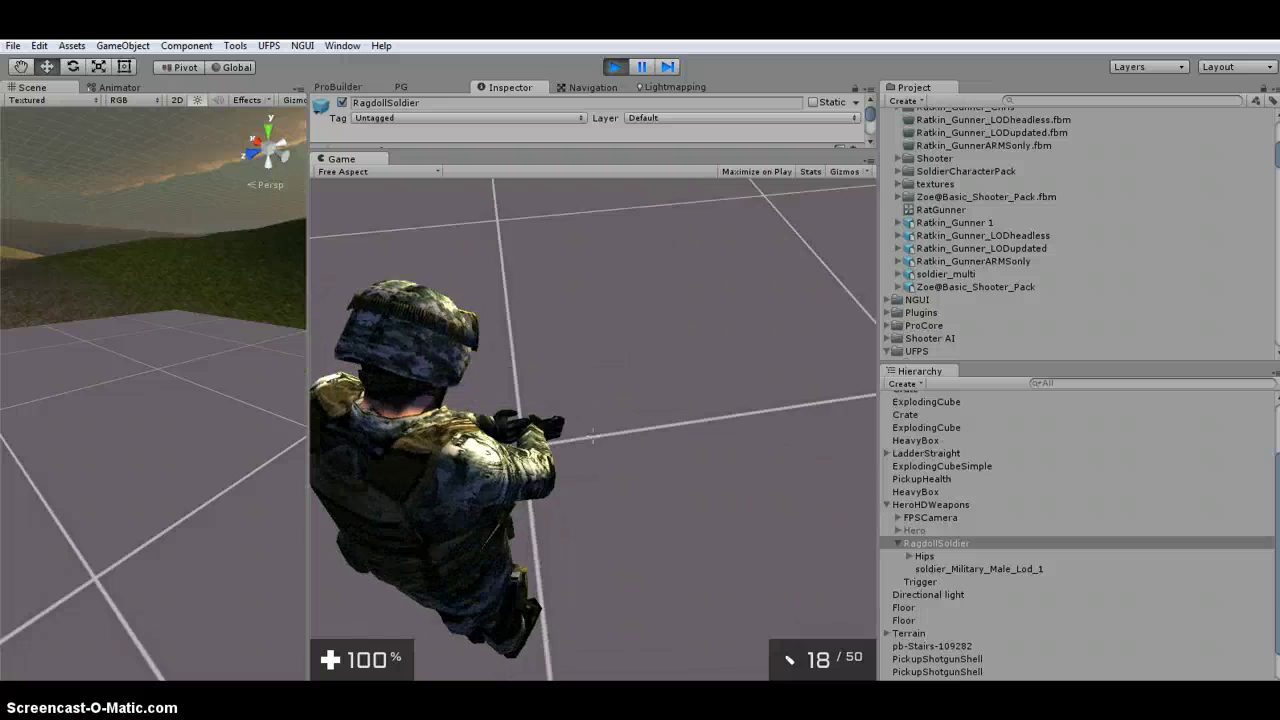
left_click(593, 436)
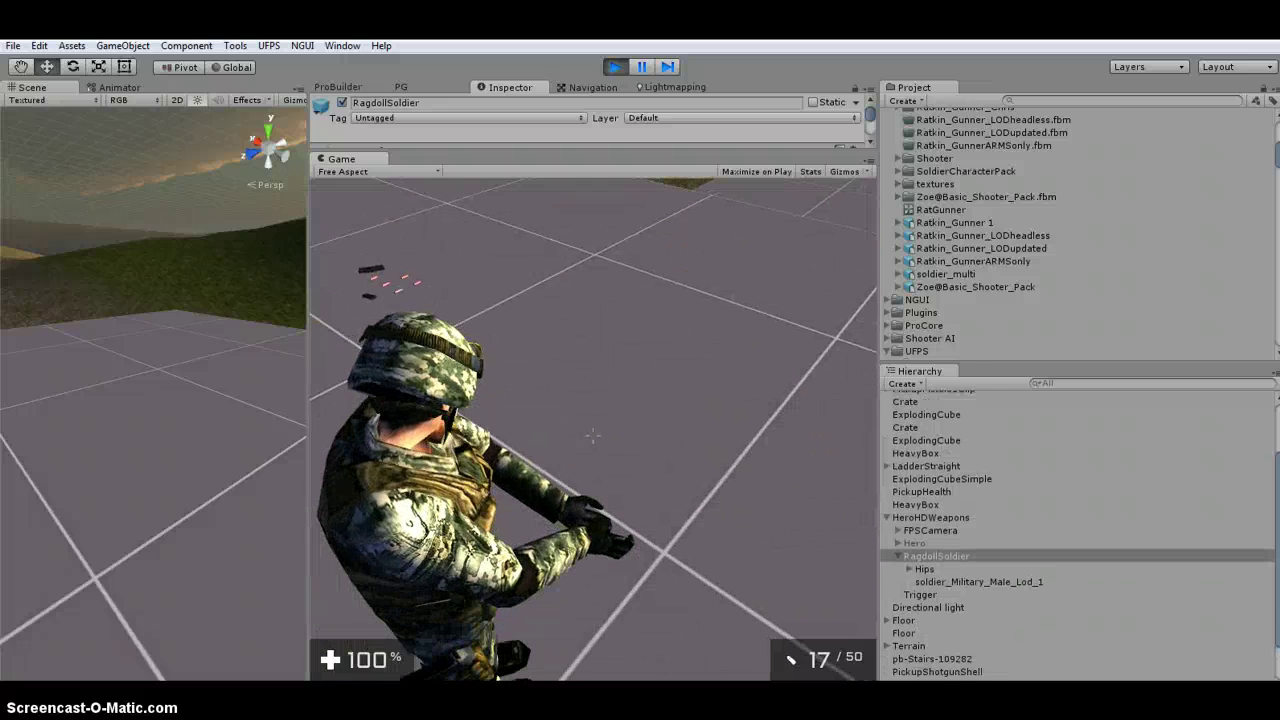
left_click(593, 436)
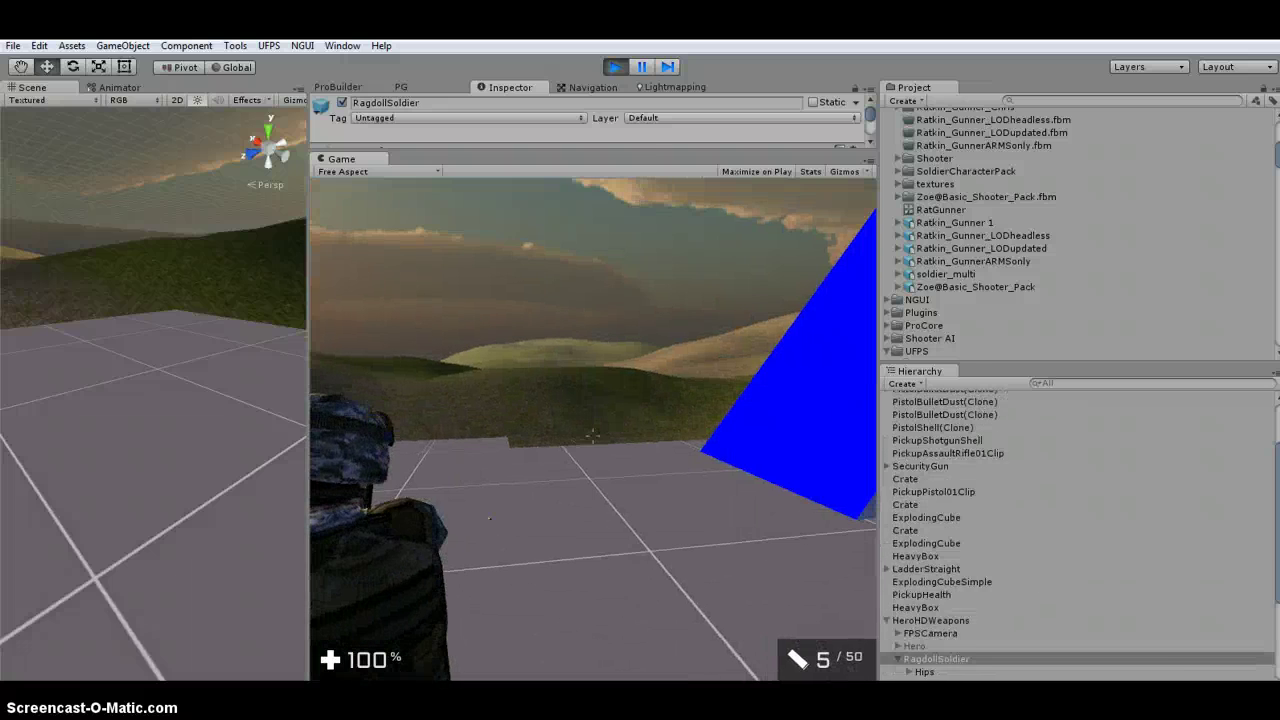
left_click(593, 436)
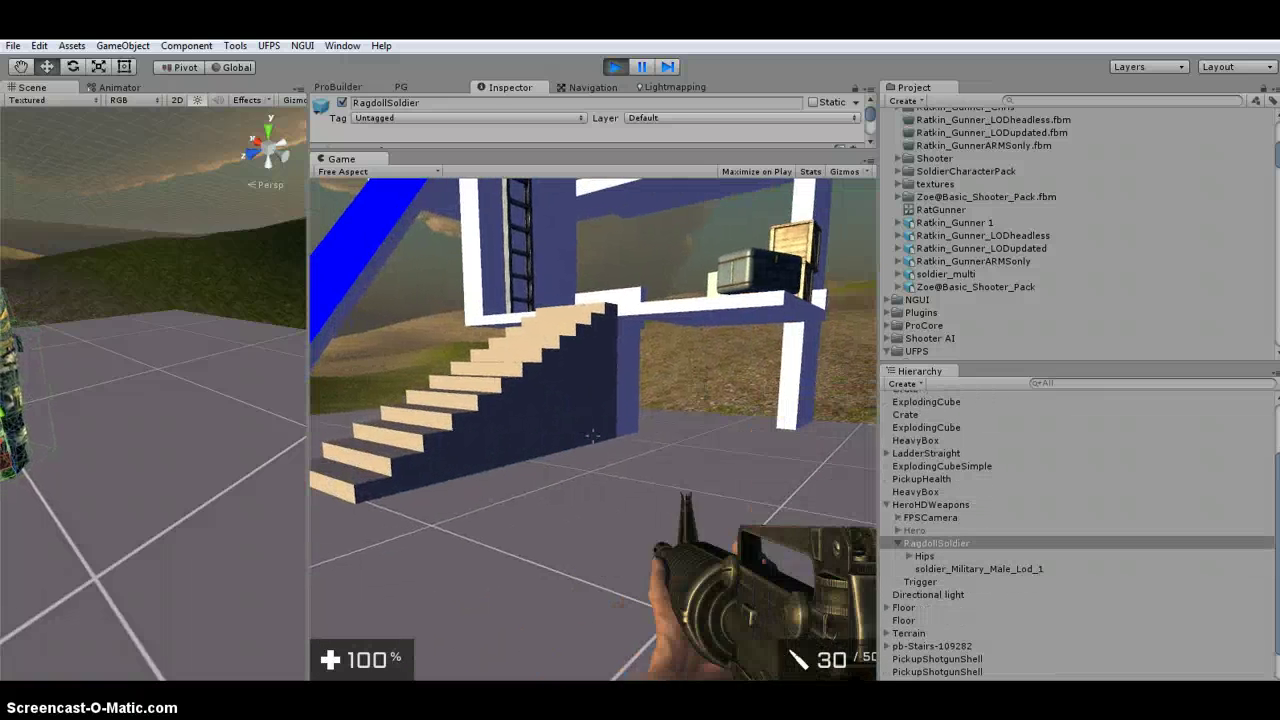
key("1")
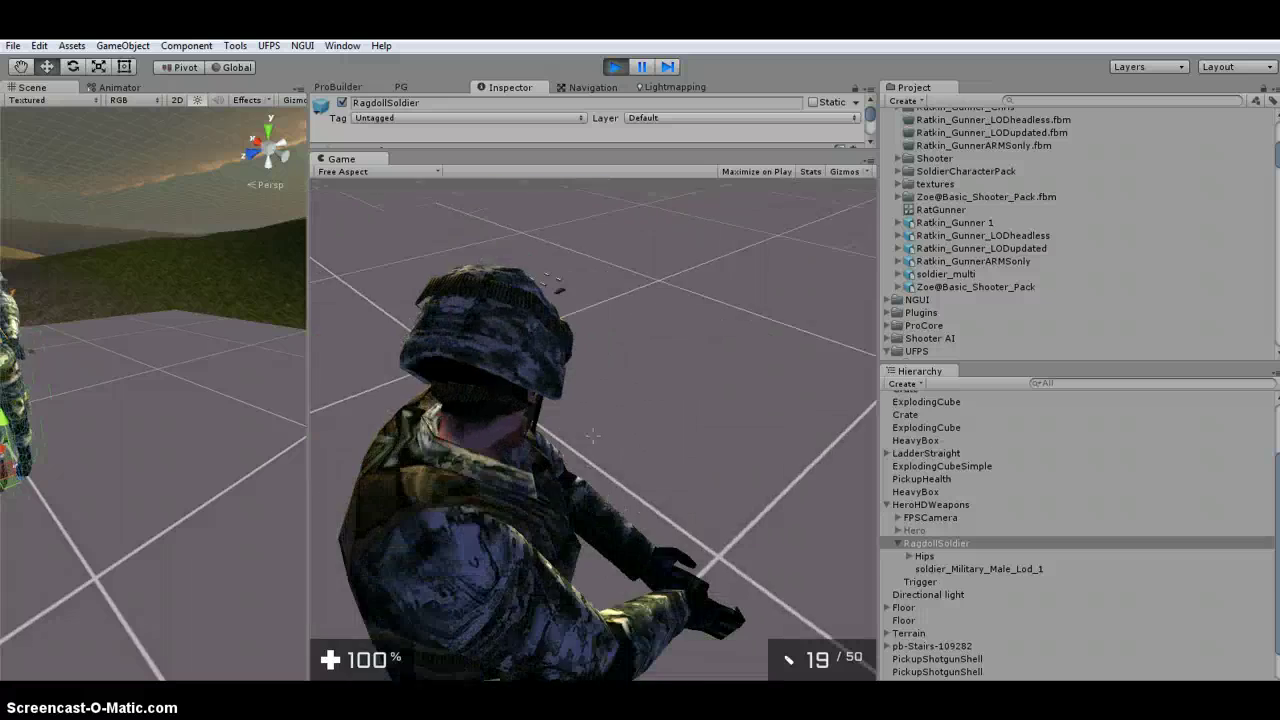
left_click(592, 434)
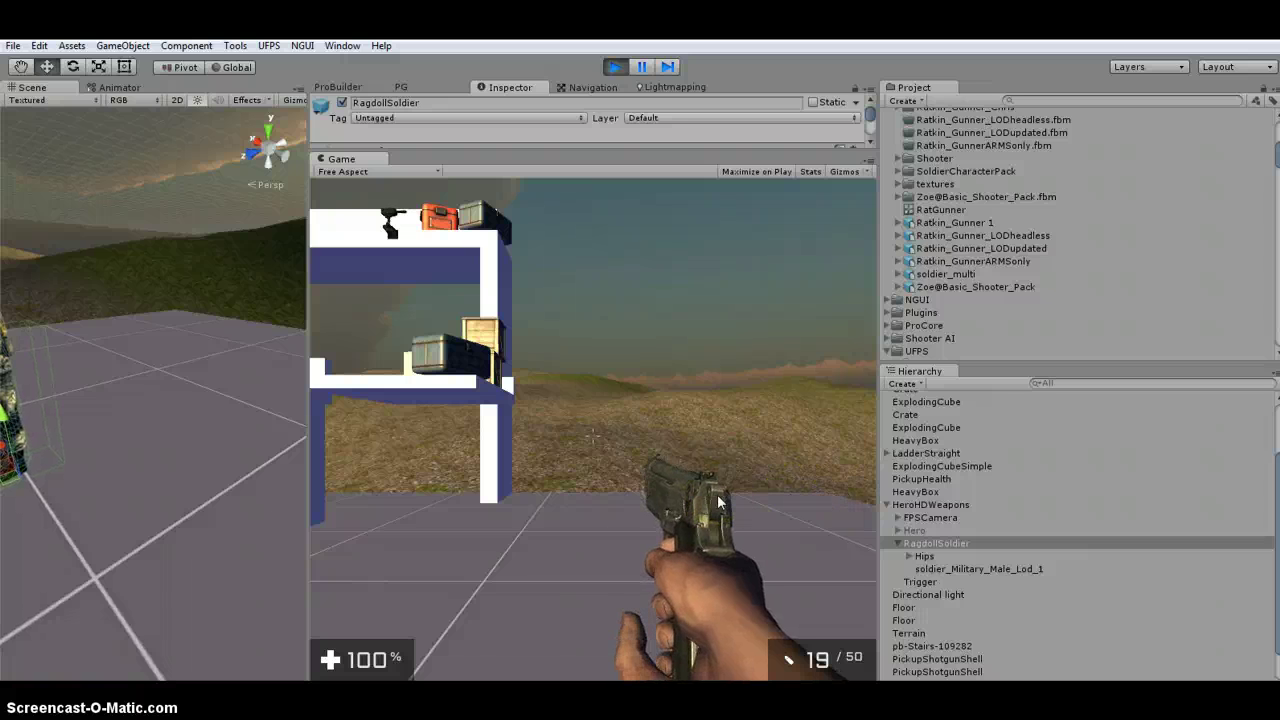
left_click(743, 425)
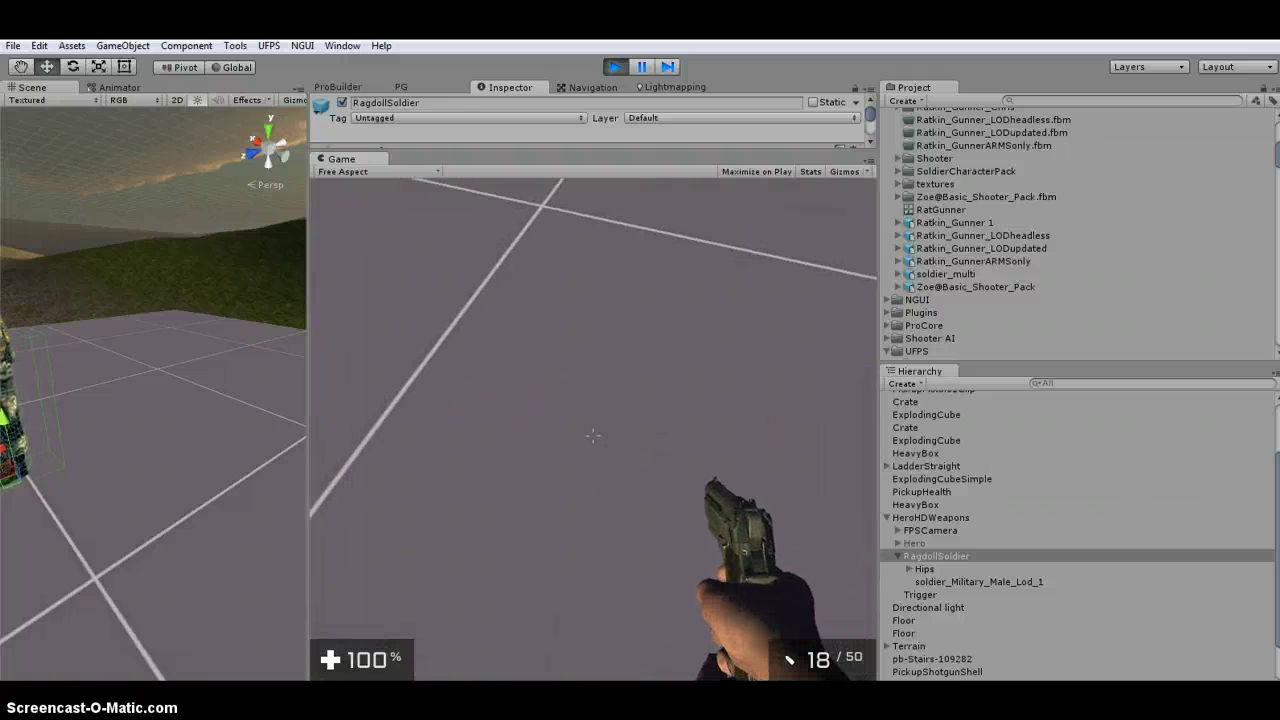
Examine the running soldier in the Scene view and the renderer materials of soldier_Military_Male_Lod_1, and end play mode
scroll(171, 349, "up", 5)
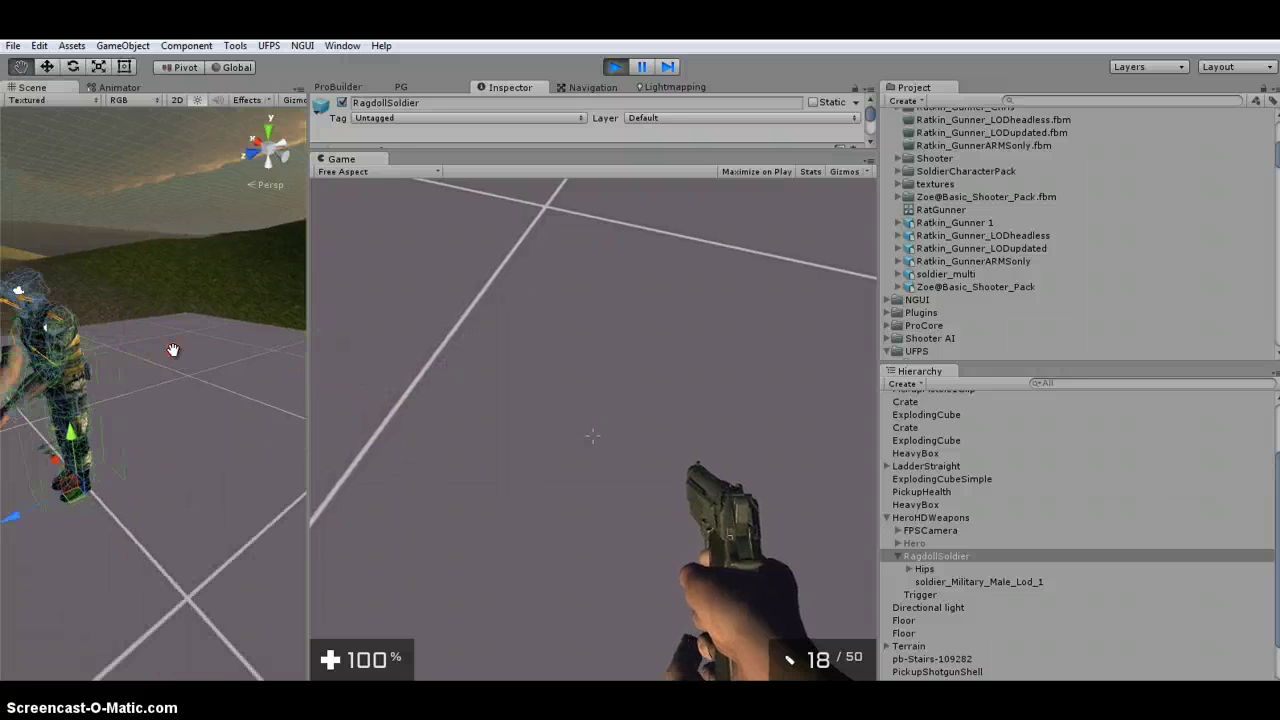
scroll(177, 304, "down", 5)
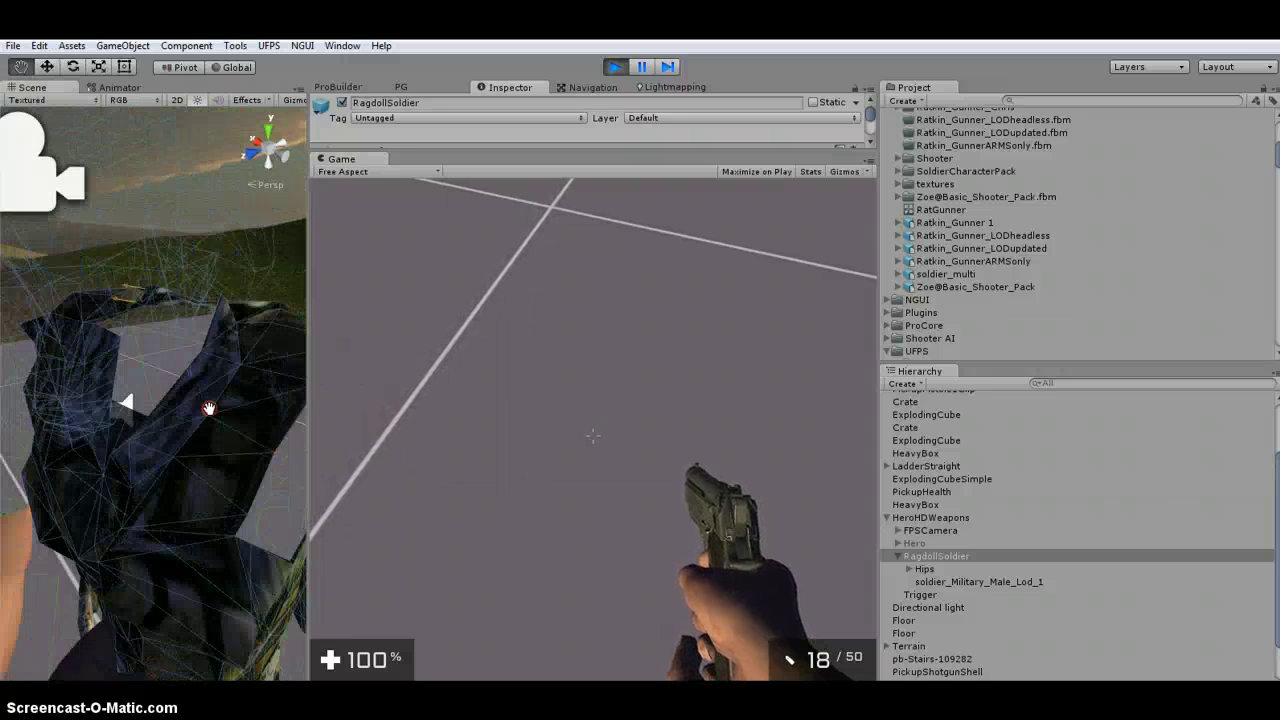
middle_click_drag(200, 427, 248, 351)
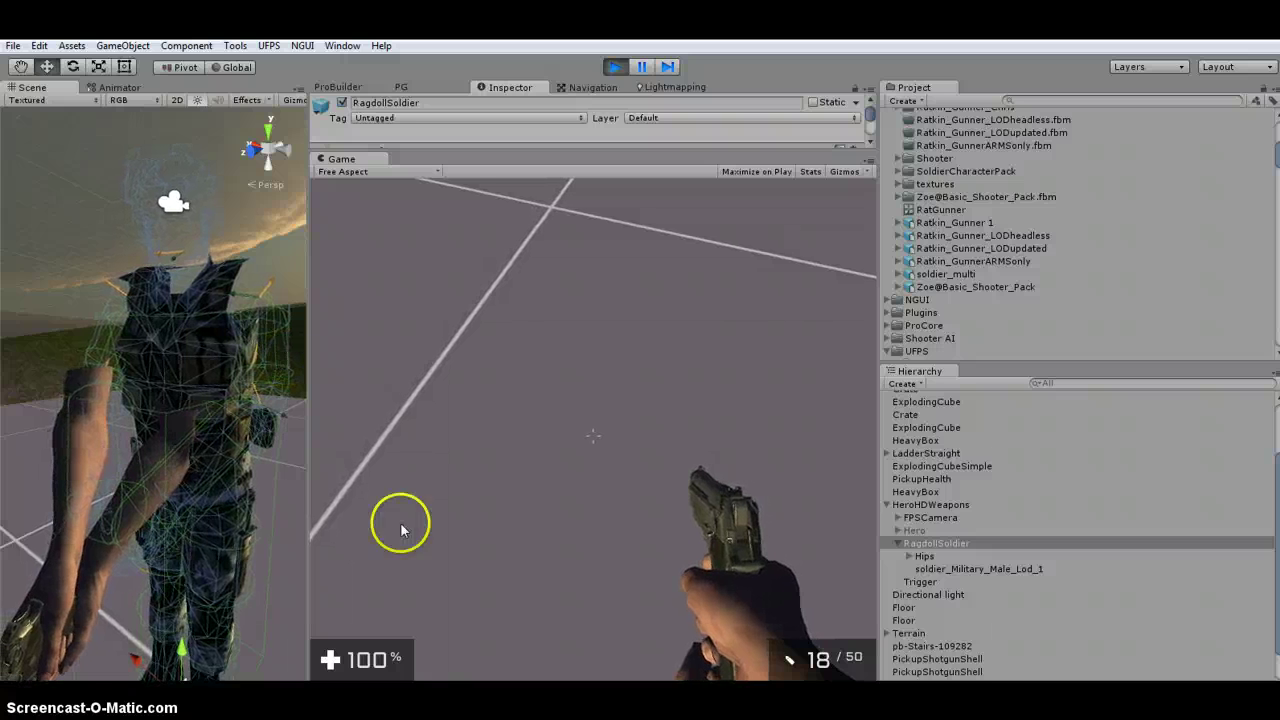
left_click(944, 568)
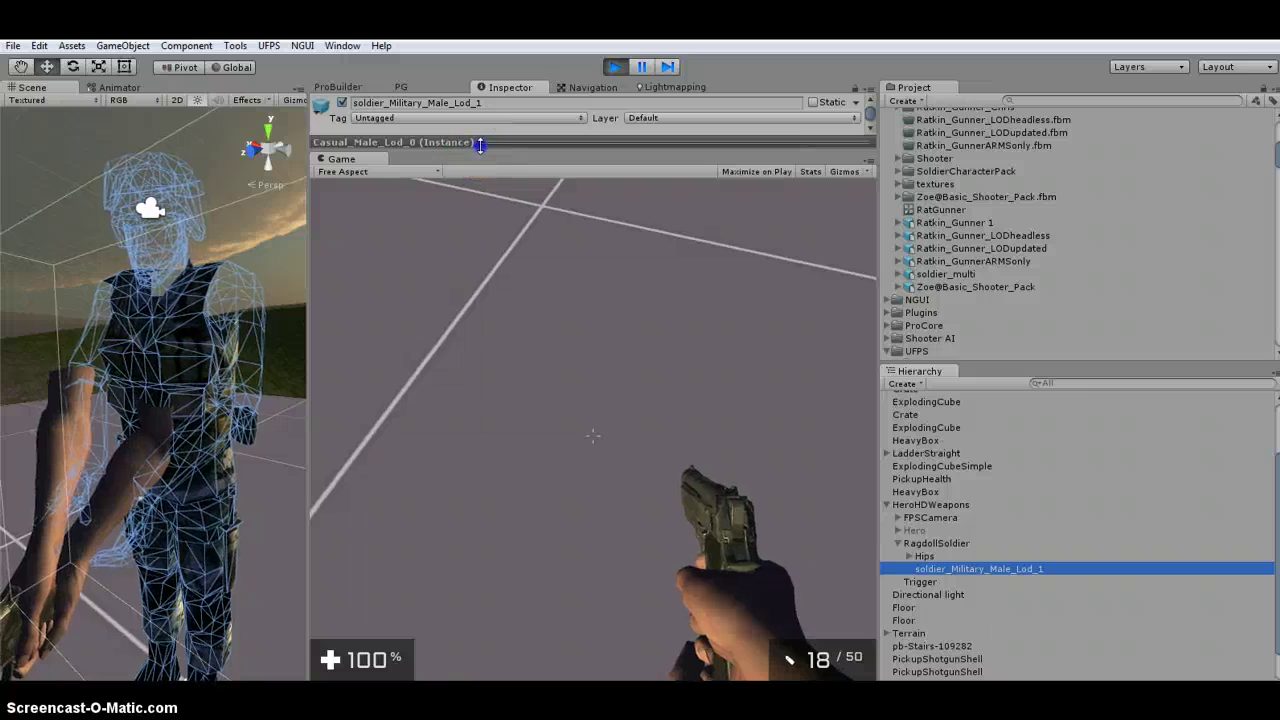
left_click_drag(477, 140, 474, 591)
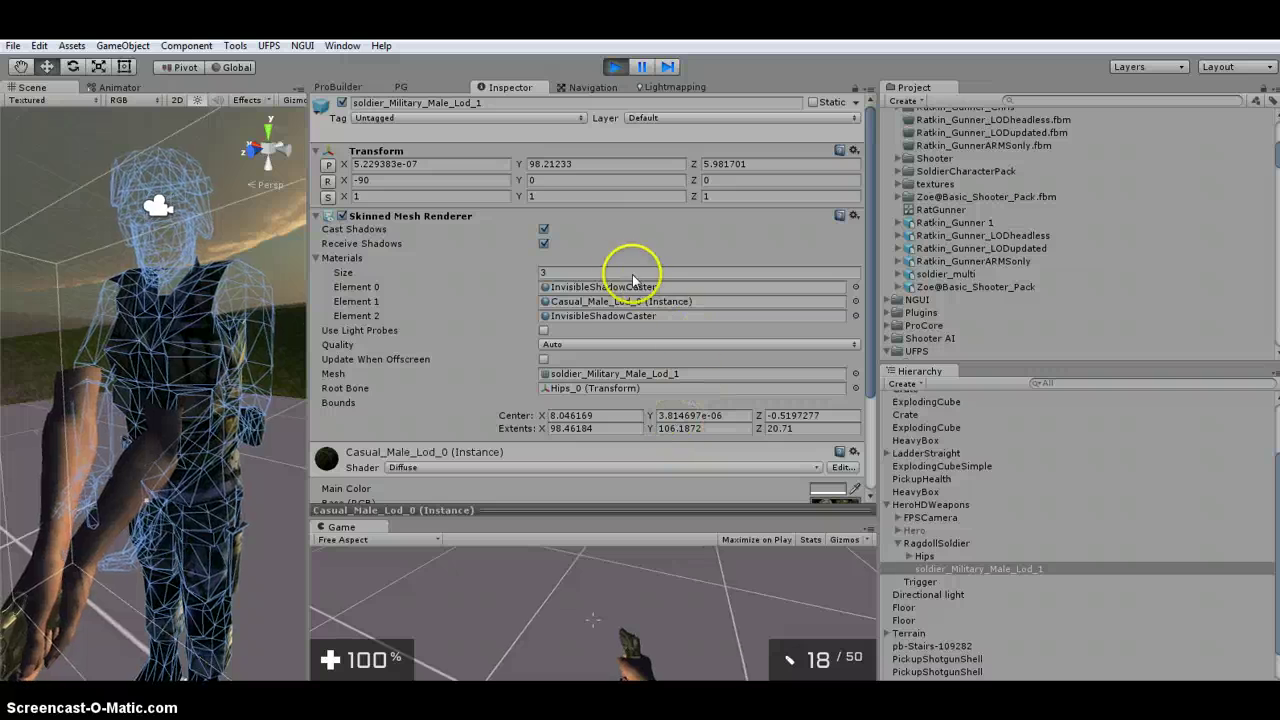
left_click(608, 67)
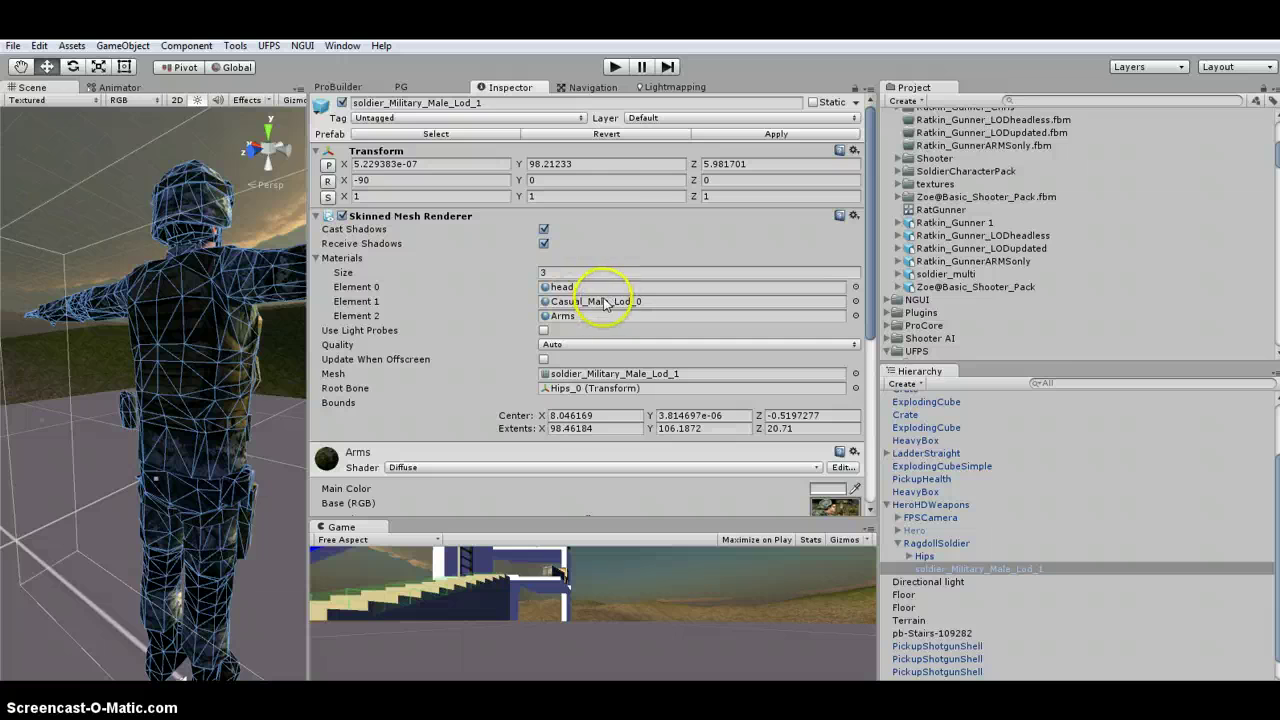
Locate the head and Casual_Male_Lod_0 materials used by soldier_Military_Male_Lod_1 and examine their shader and texture settings
left_click(578, 288)
left_click(942, 158)
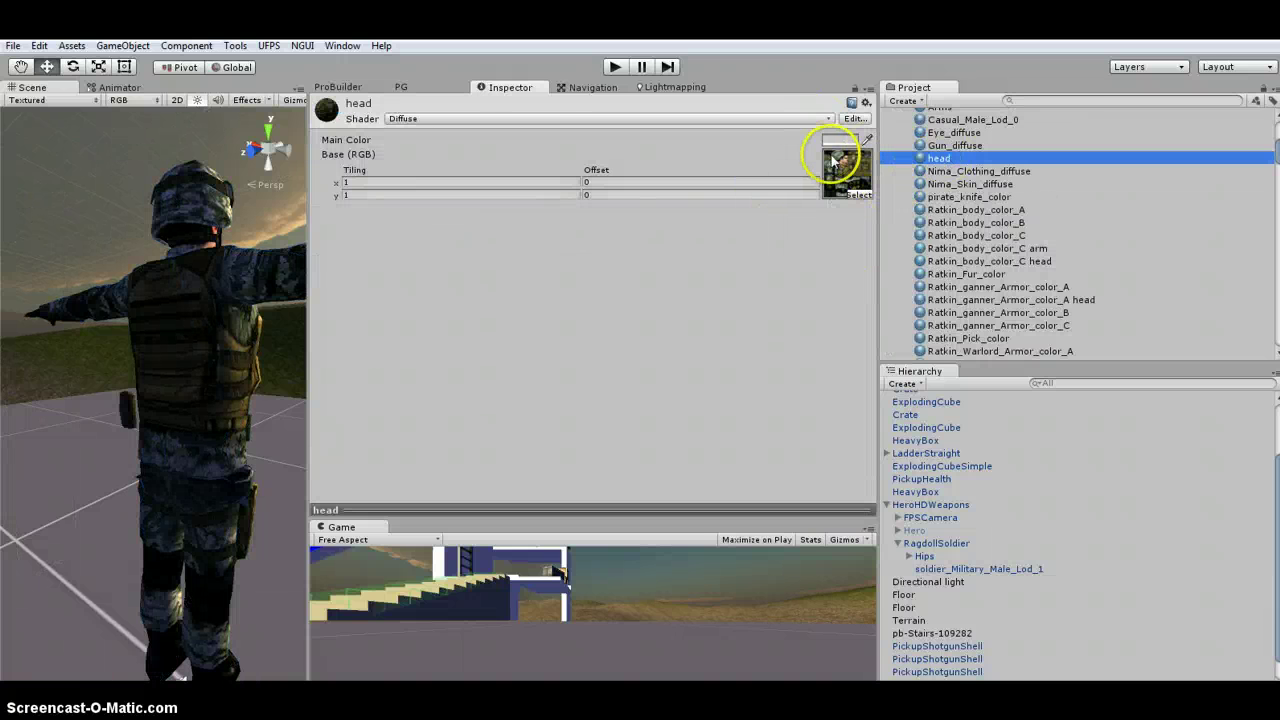
left_click(936, 543)
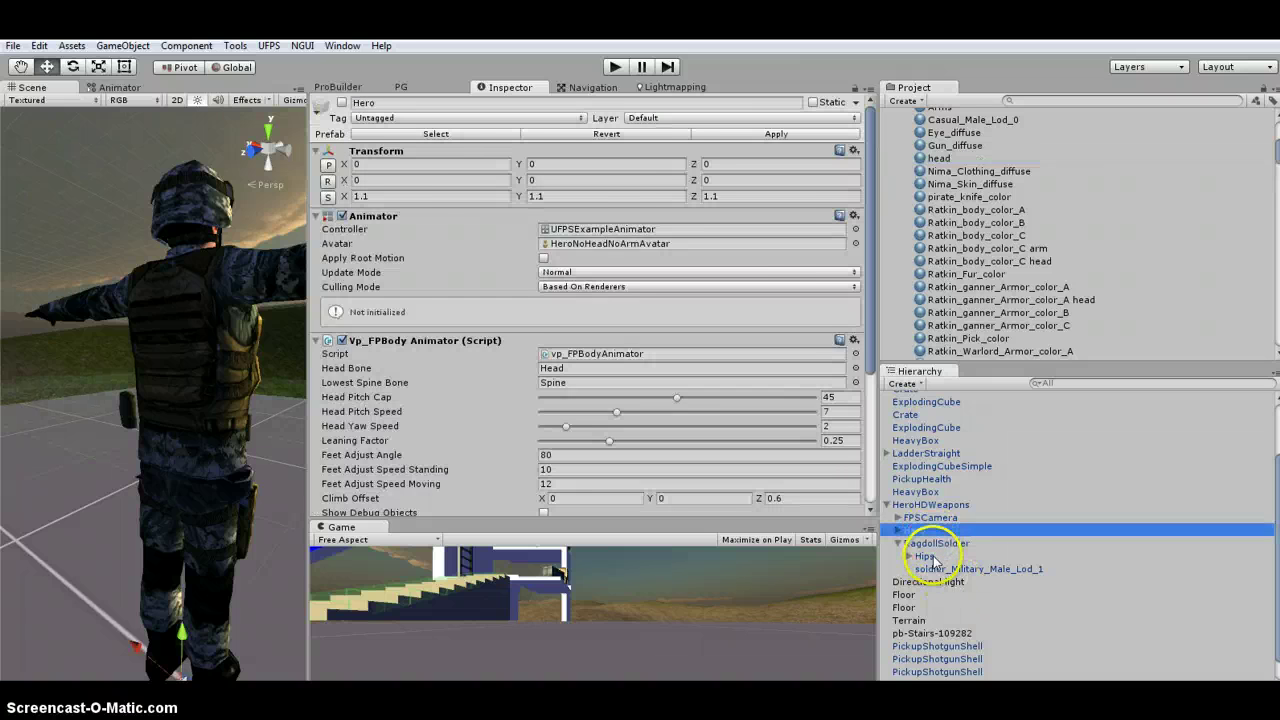
left_click(925, 556)
left_click(946, 569)
left_click(565, 290)
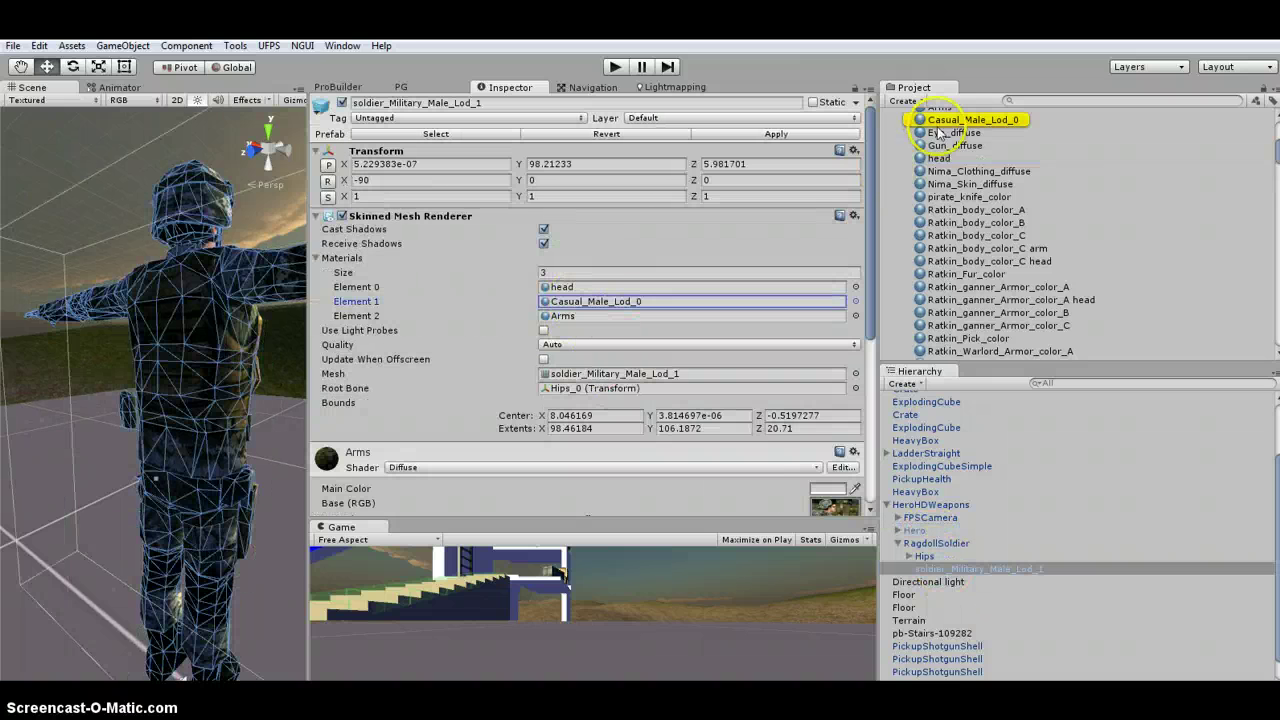
left_click(955, 120)
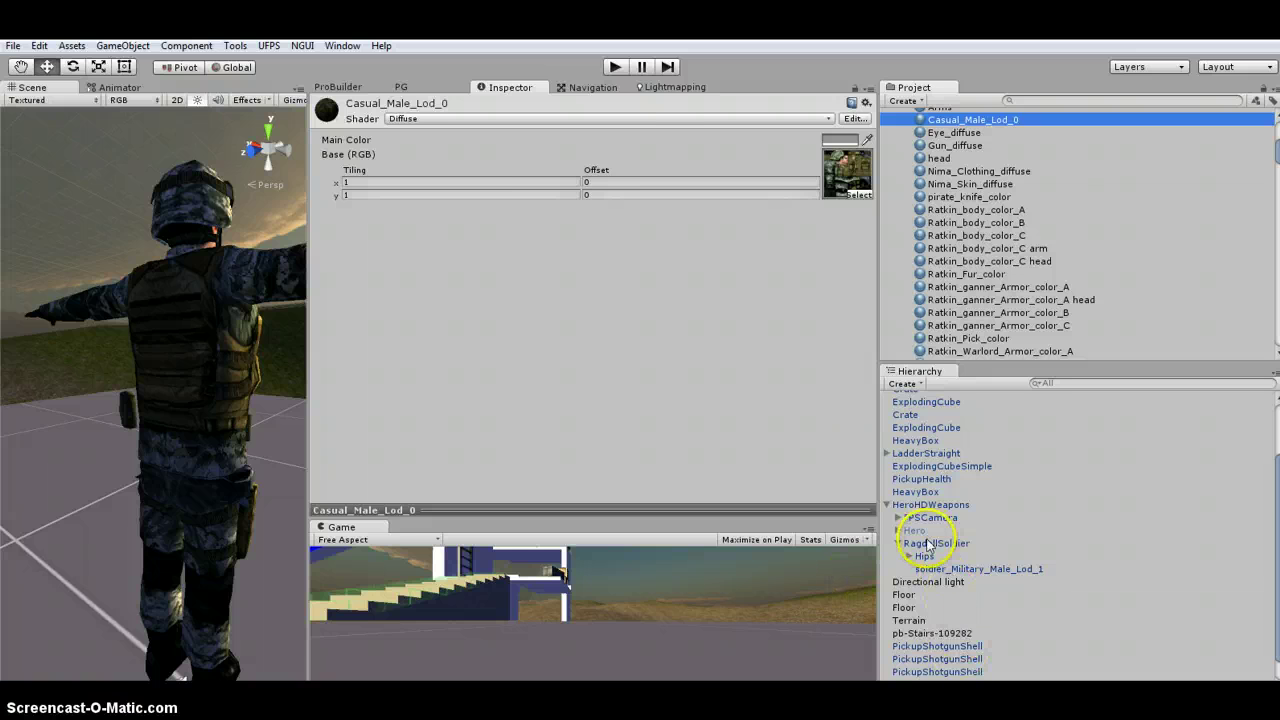
Review RagdollSoldier's Vp_FPBody Animator and Vp_Ragdoll Handler settings and examine the shader of its InvisibleShadowCaster material
left_click(930, 505)
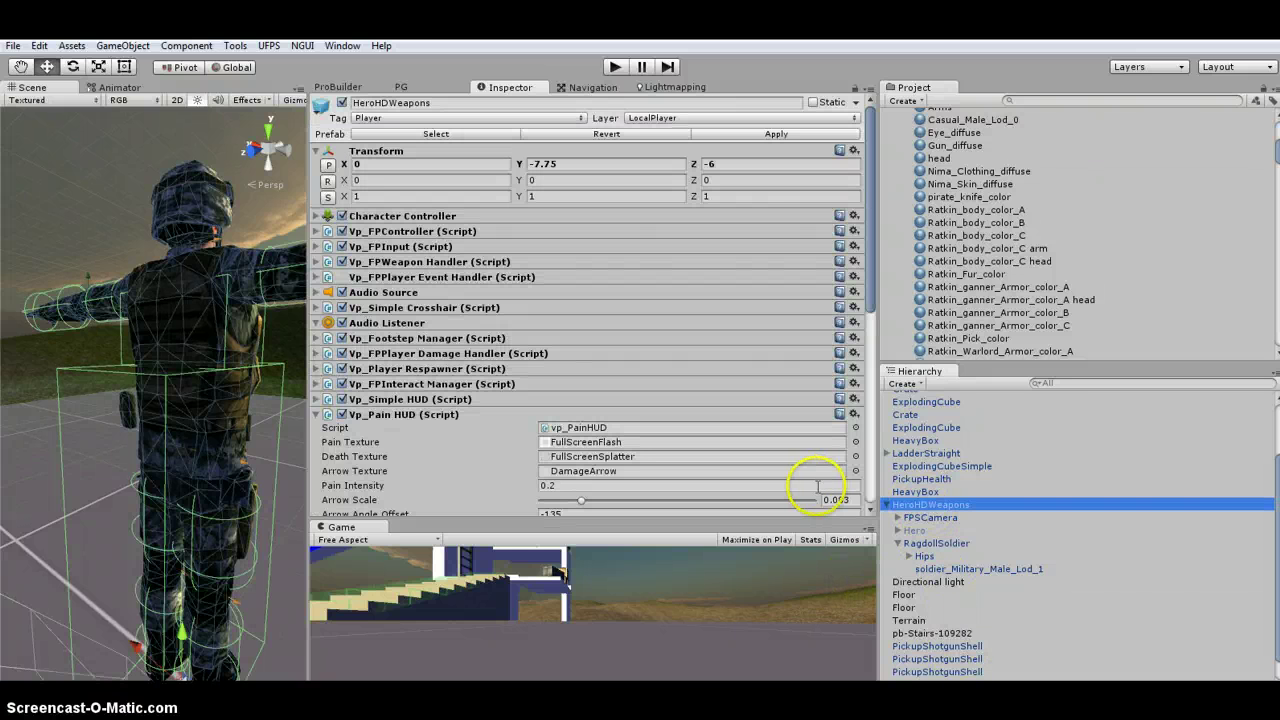
left_click(937, 543)
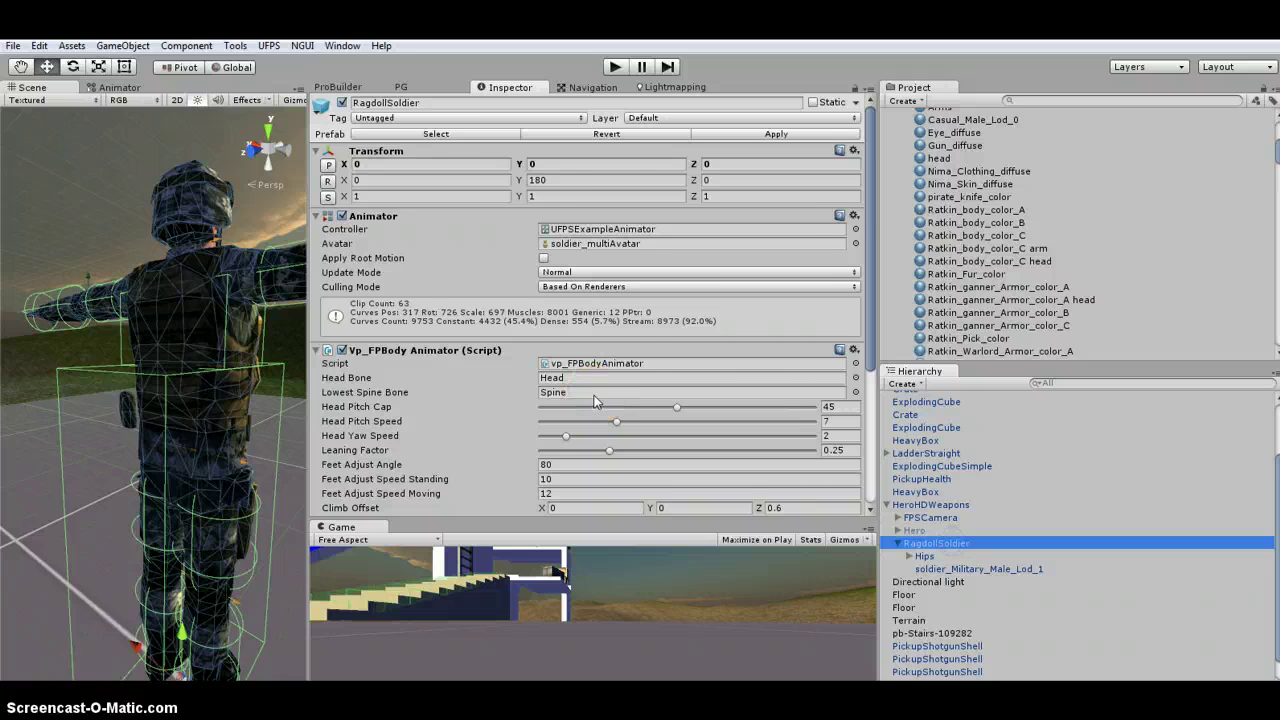
scroll(594, 401, "down", 5)
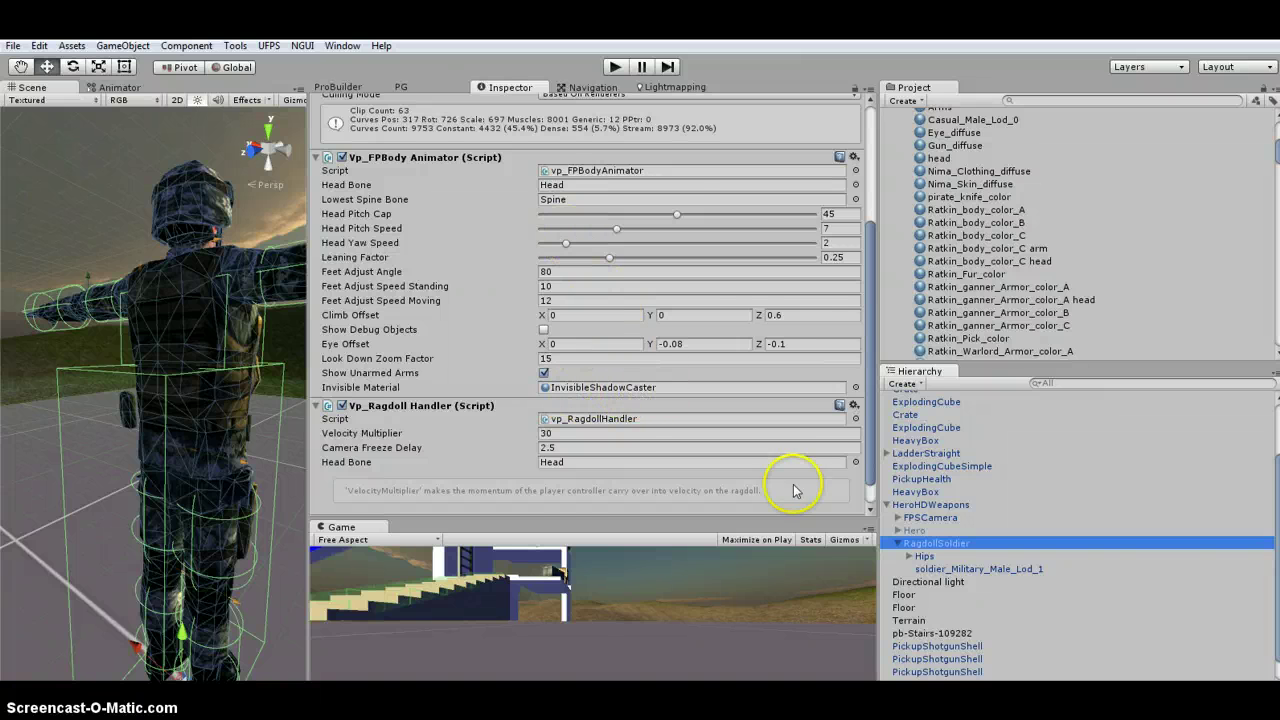
scroll(810, 478, "up", 3)
scroll(808, 478, "down", 3)
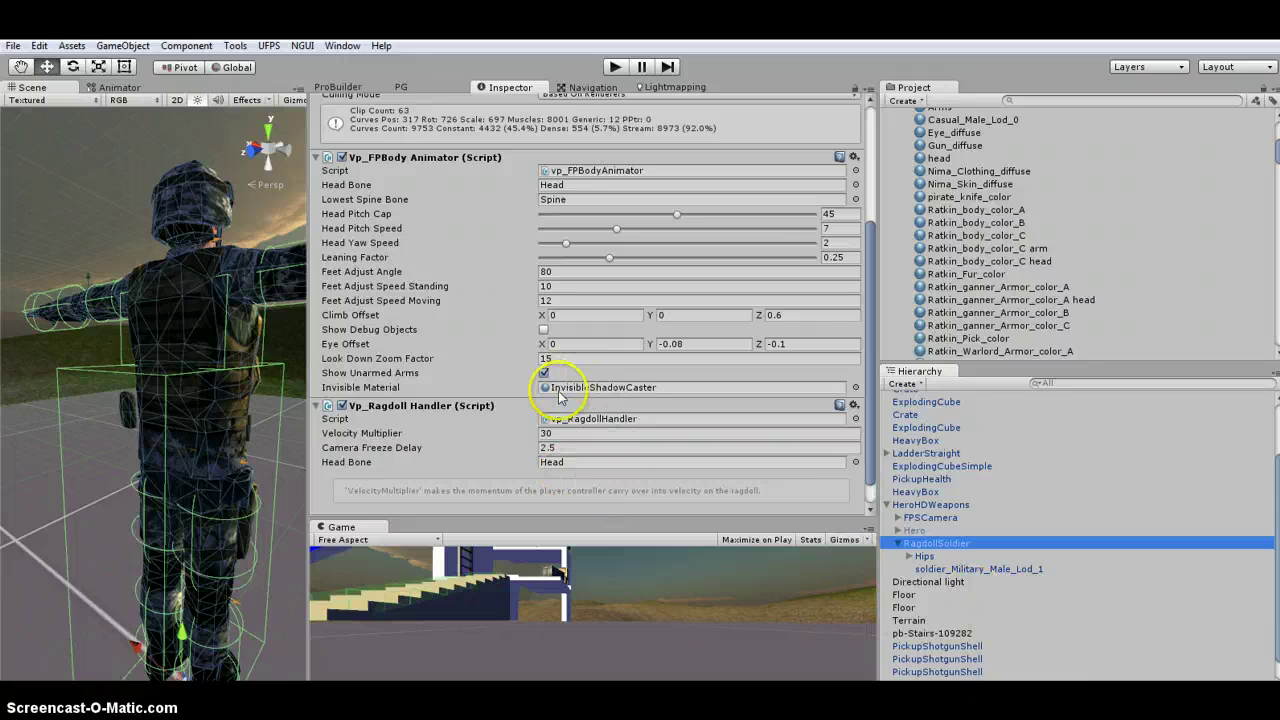
left_click(620, 389)
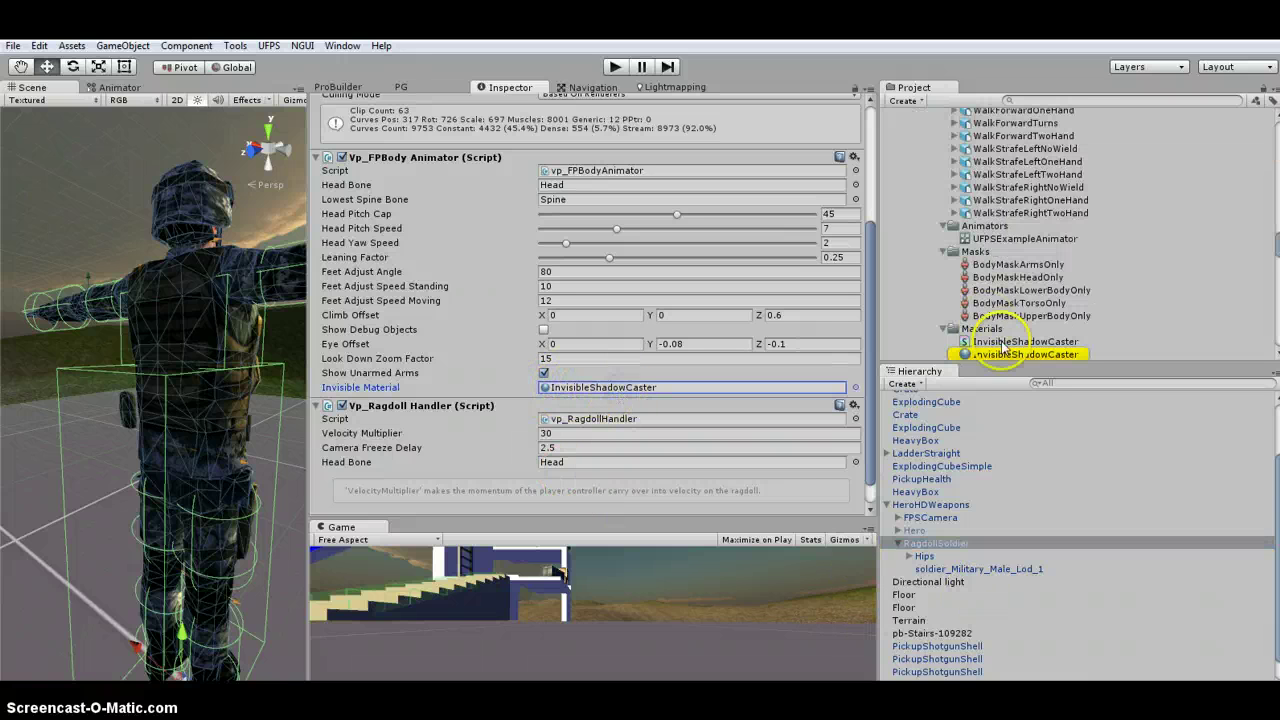
left_click(1007, 355)
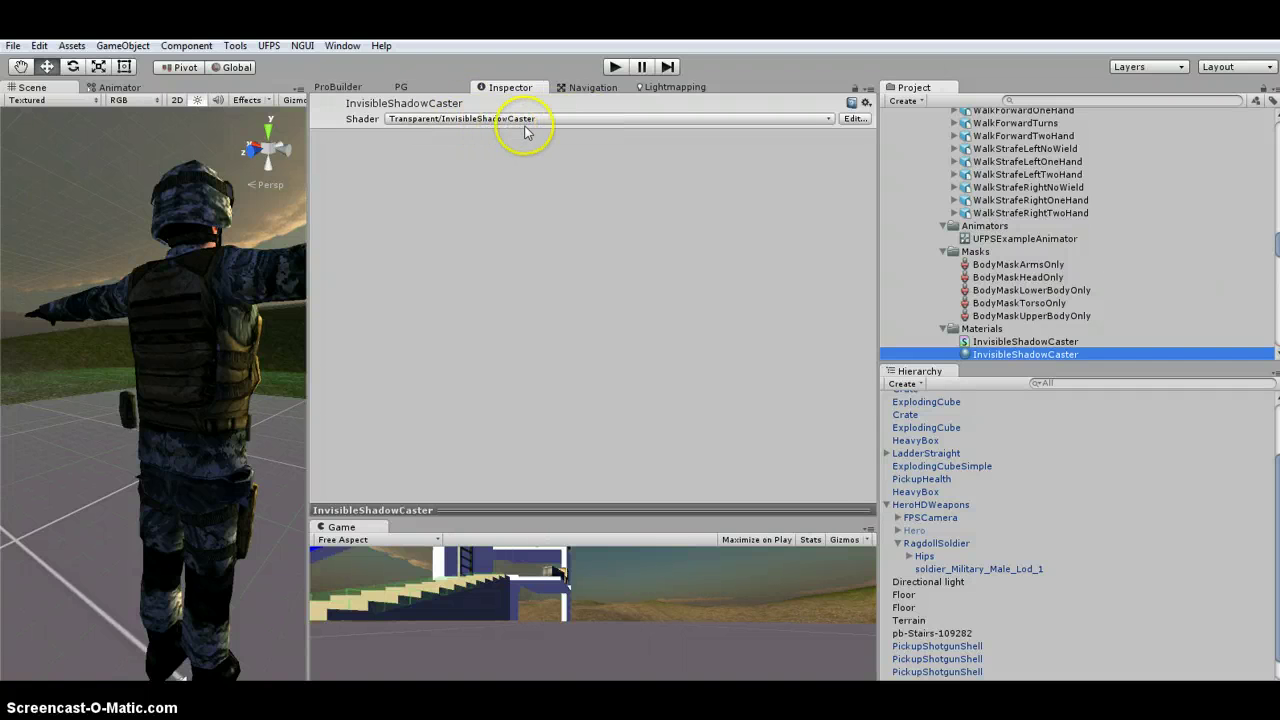
Run the scene with soldier_Military_Male_Lod_1 selected to check its three renderer materials during play
left_click(940, 543)
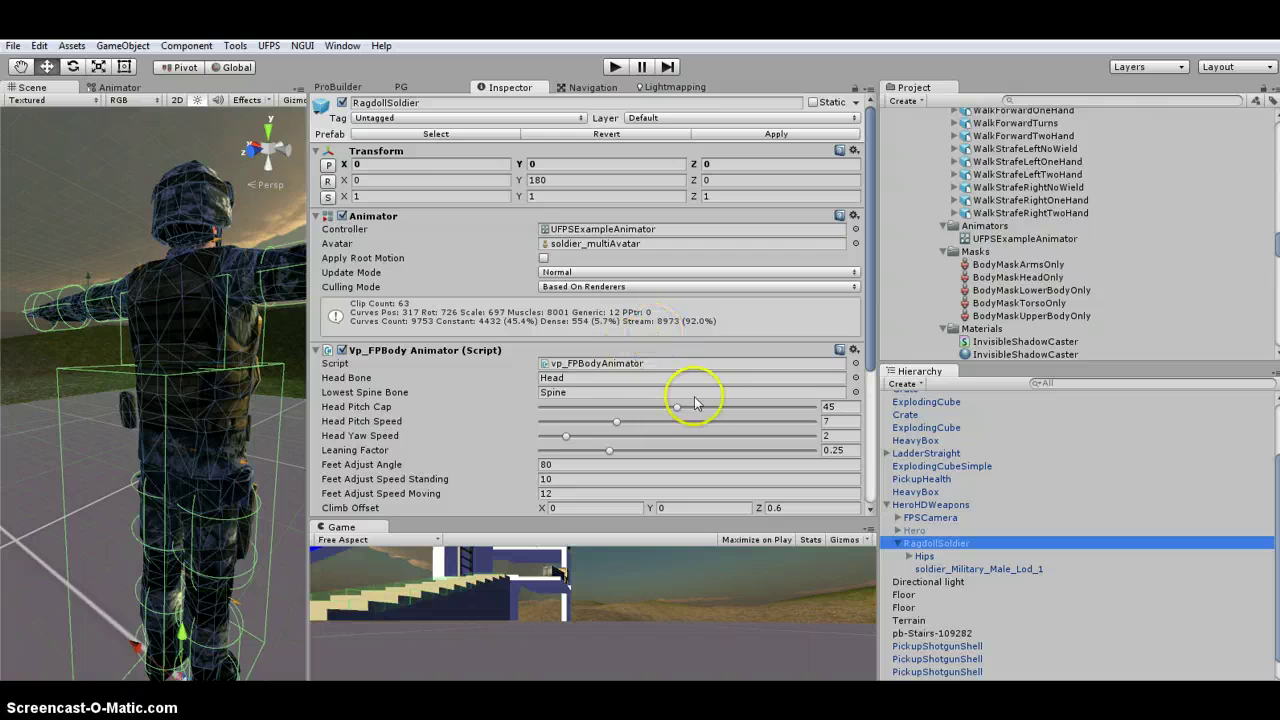
left_click(950, 568)
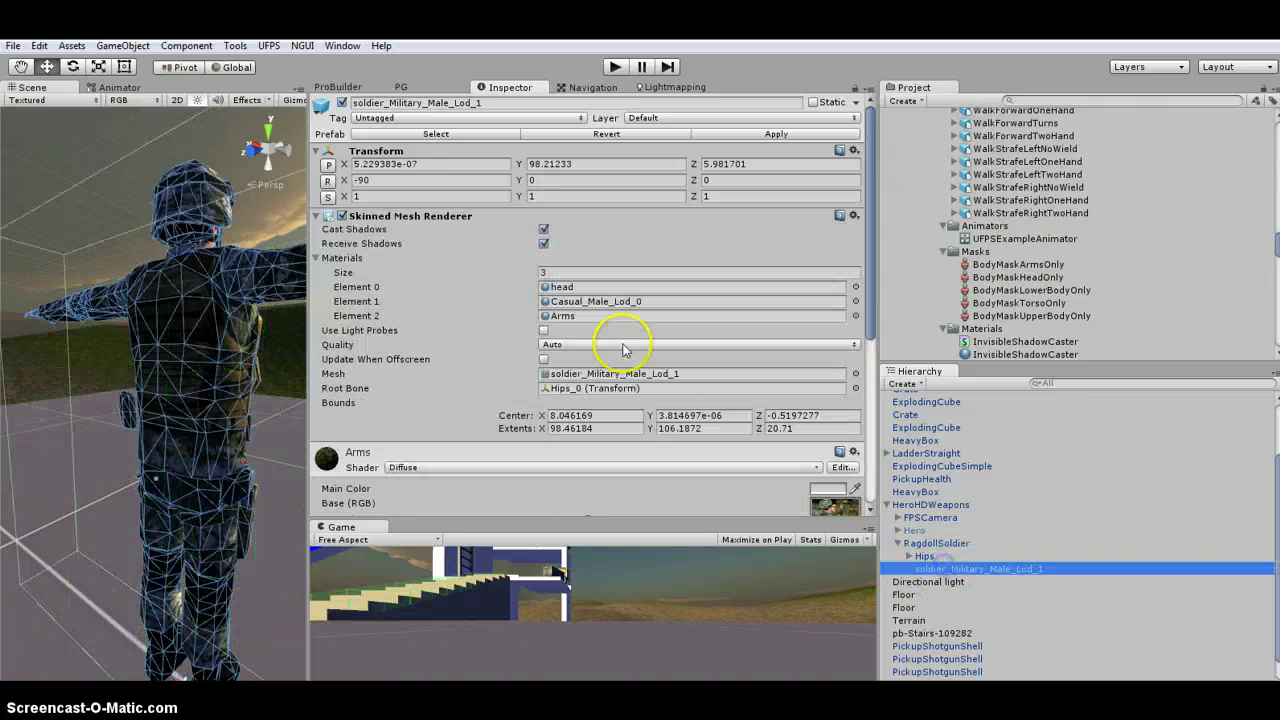
left_click(615, 67)
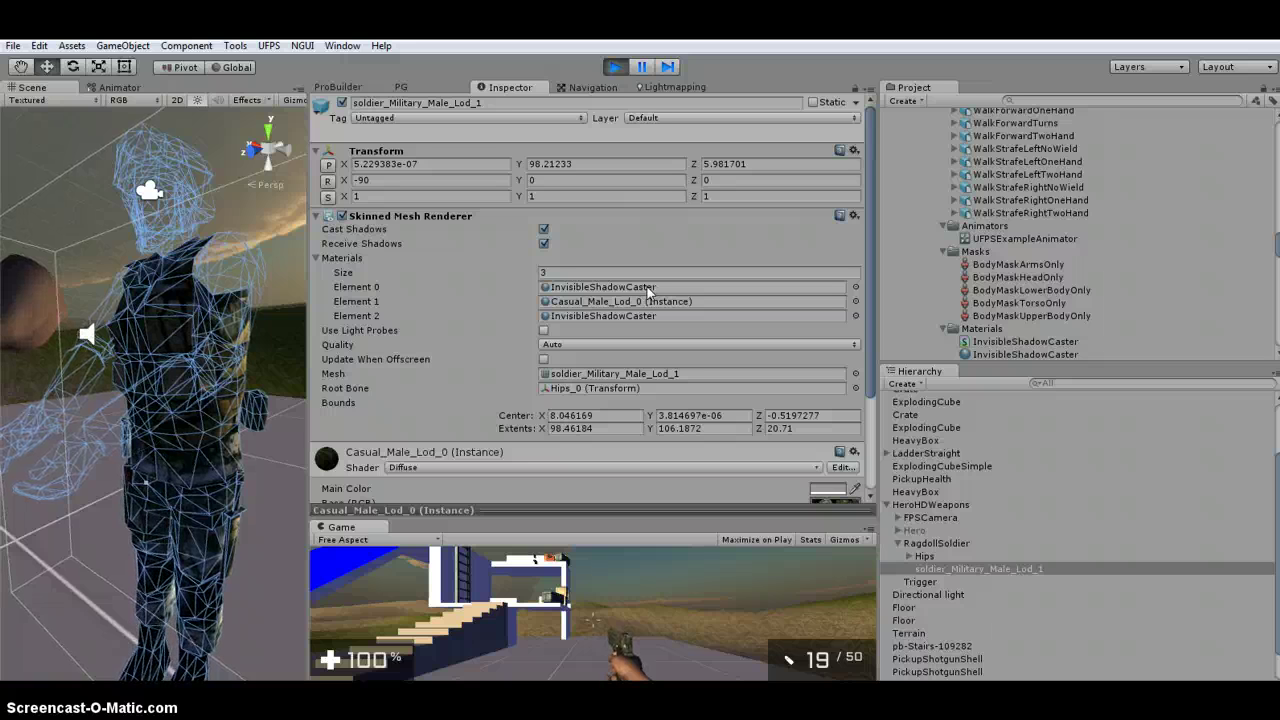
Switch the running game repeatedly between first- and third-person view and compare soldier_Military_Male_Lod_1's three renderer materials and mesh
left_click(622, 606)
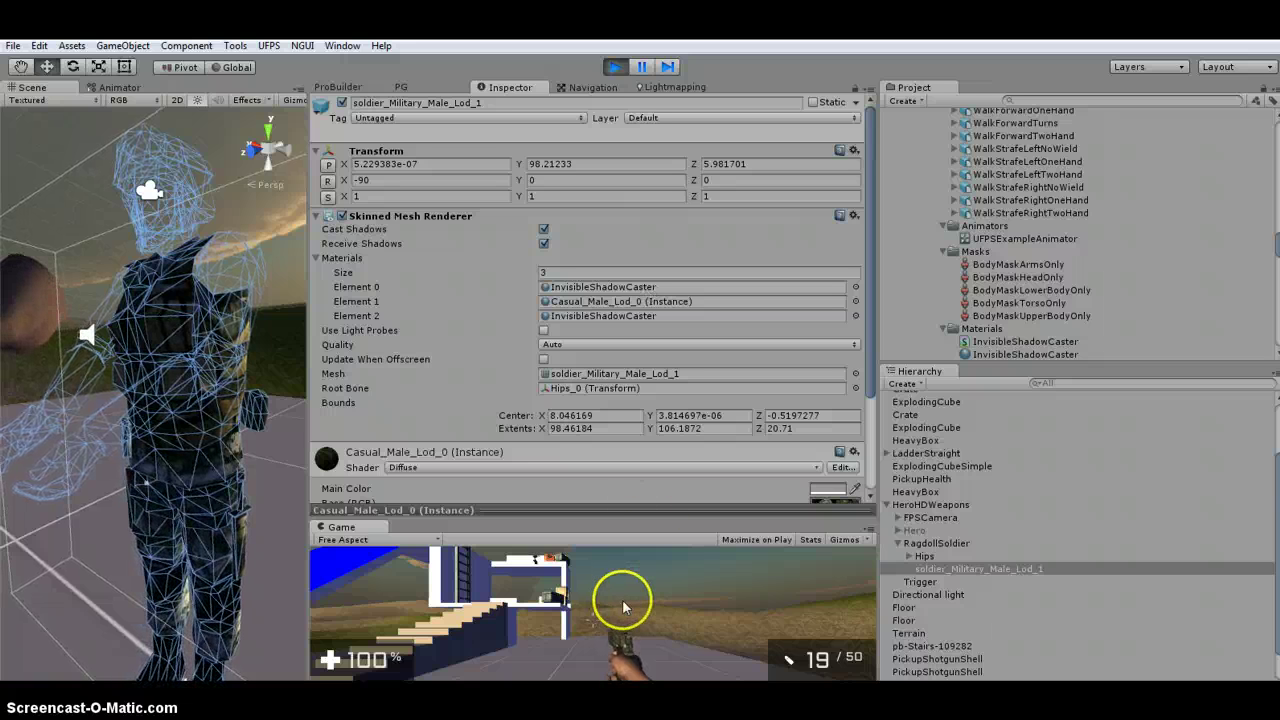
key("v")
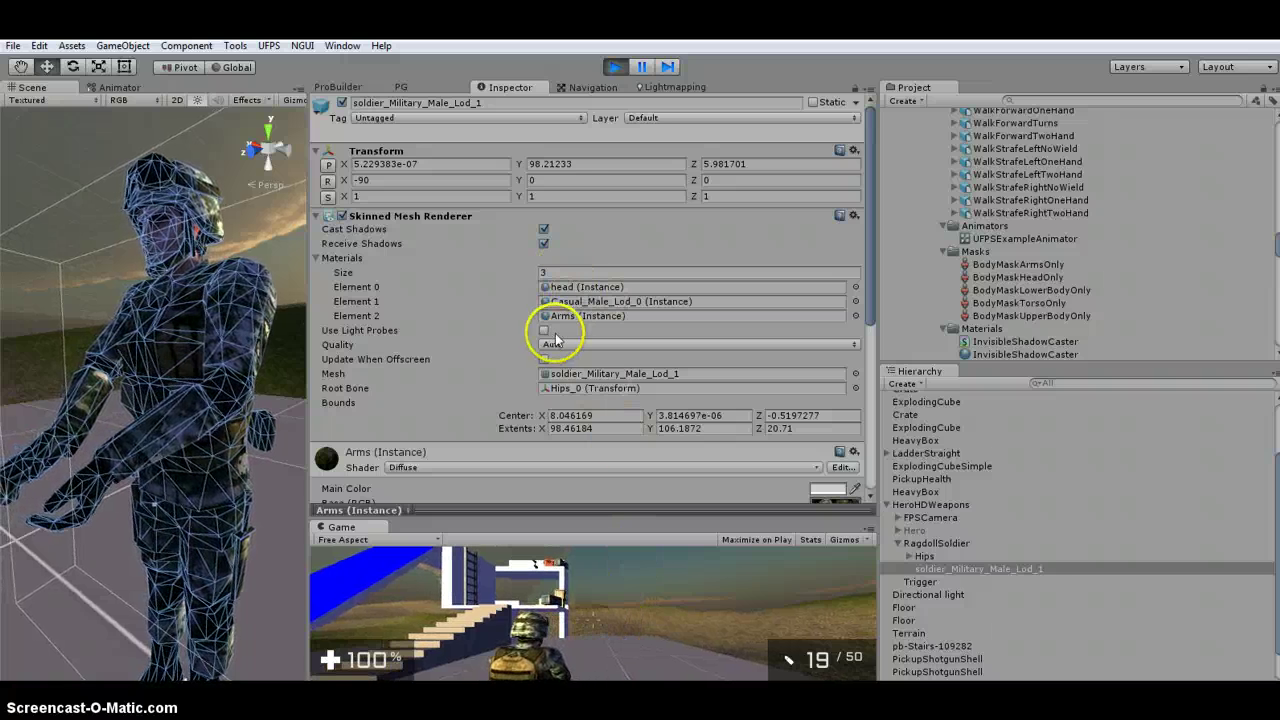
key("v")
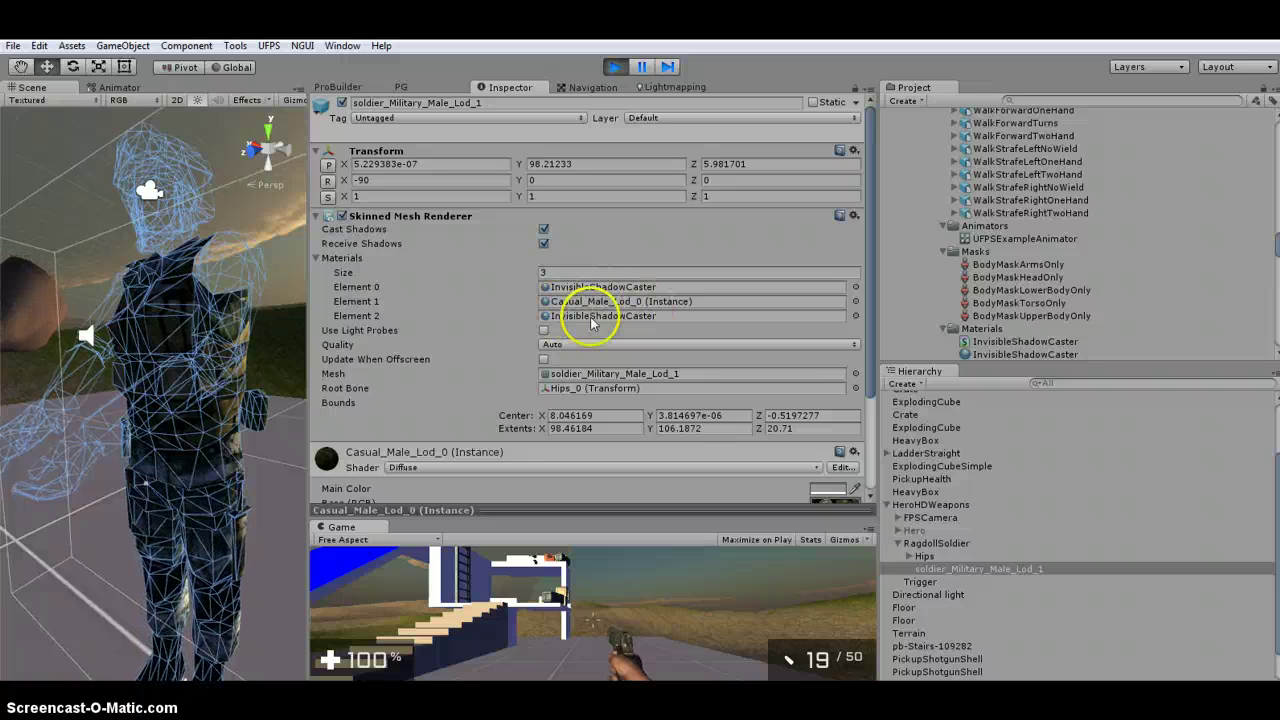
key("v")
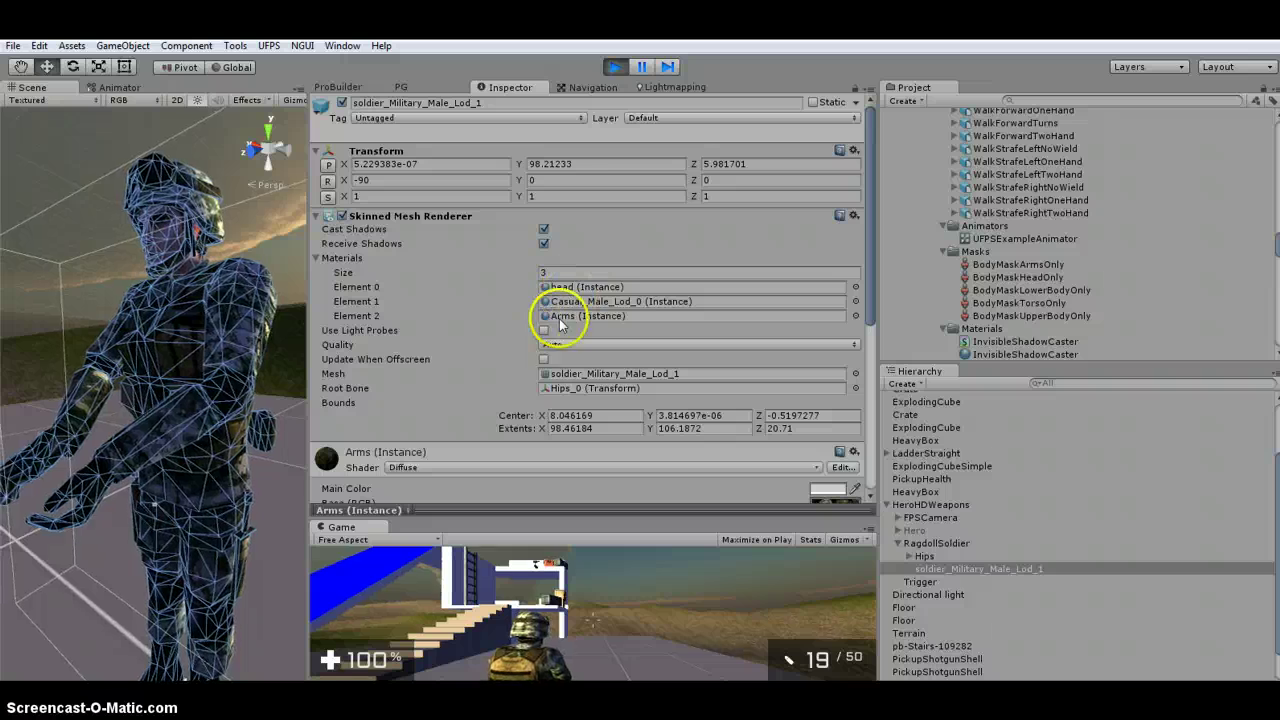
key("v")
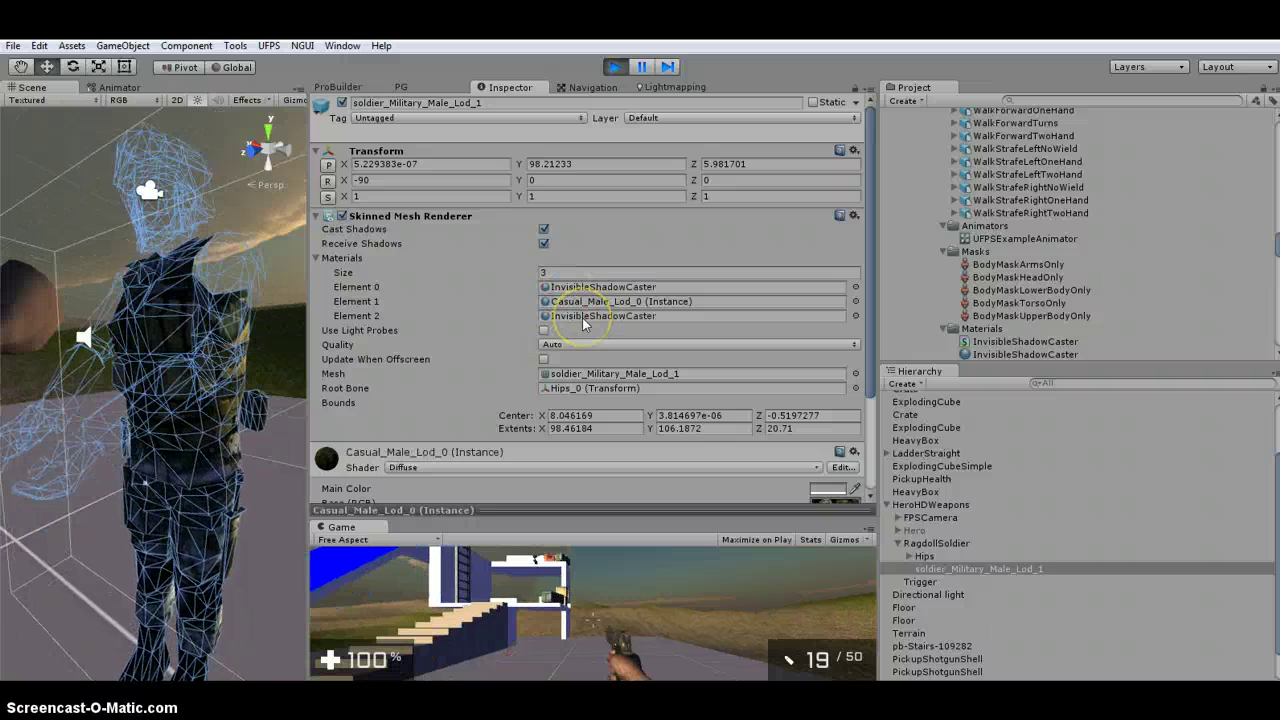
key("v")
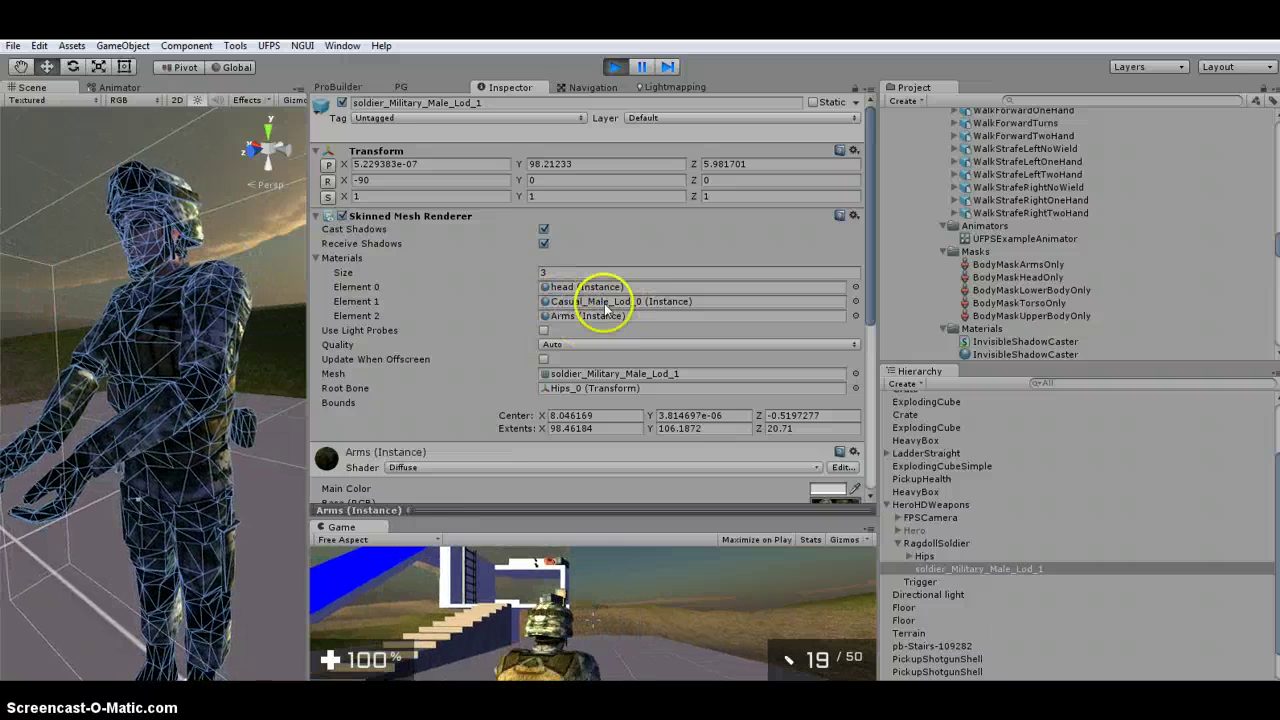
key("v")
key("v")
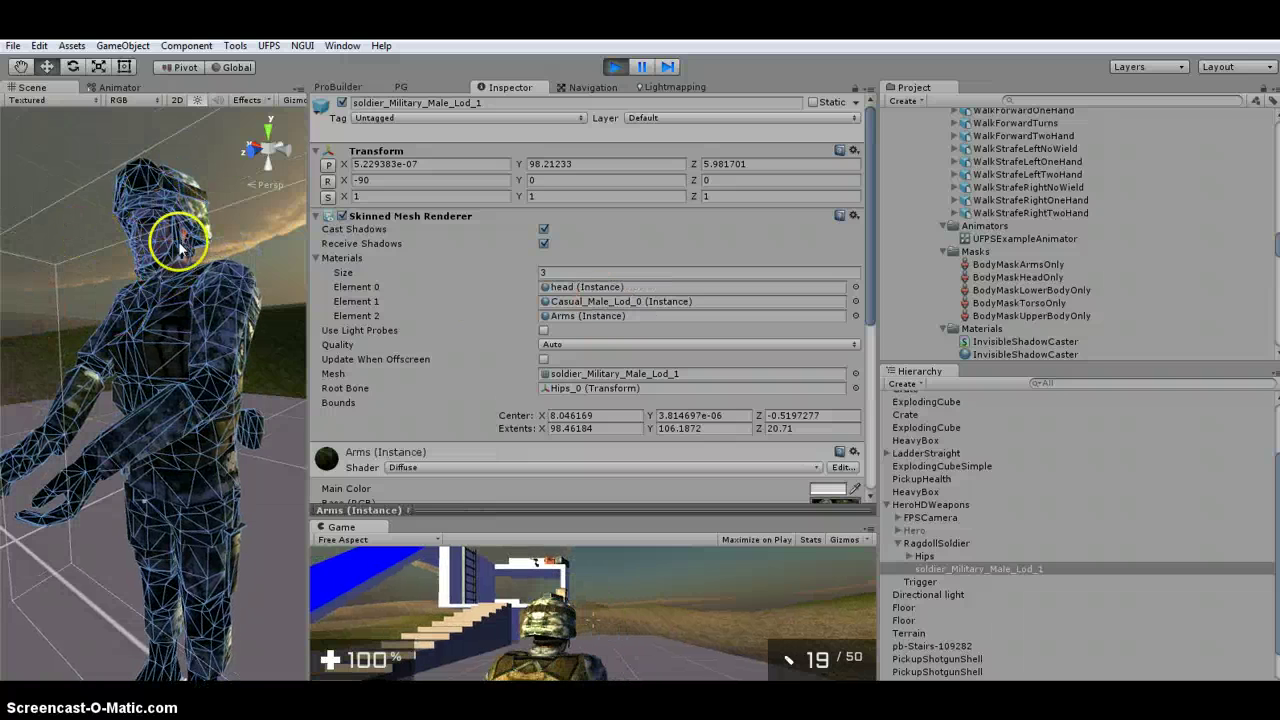
key("v")
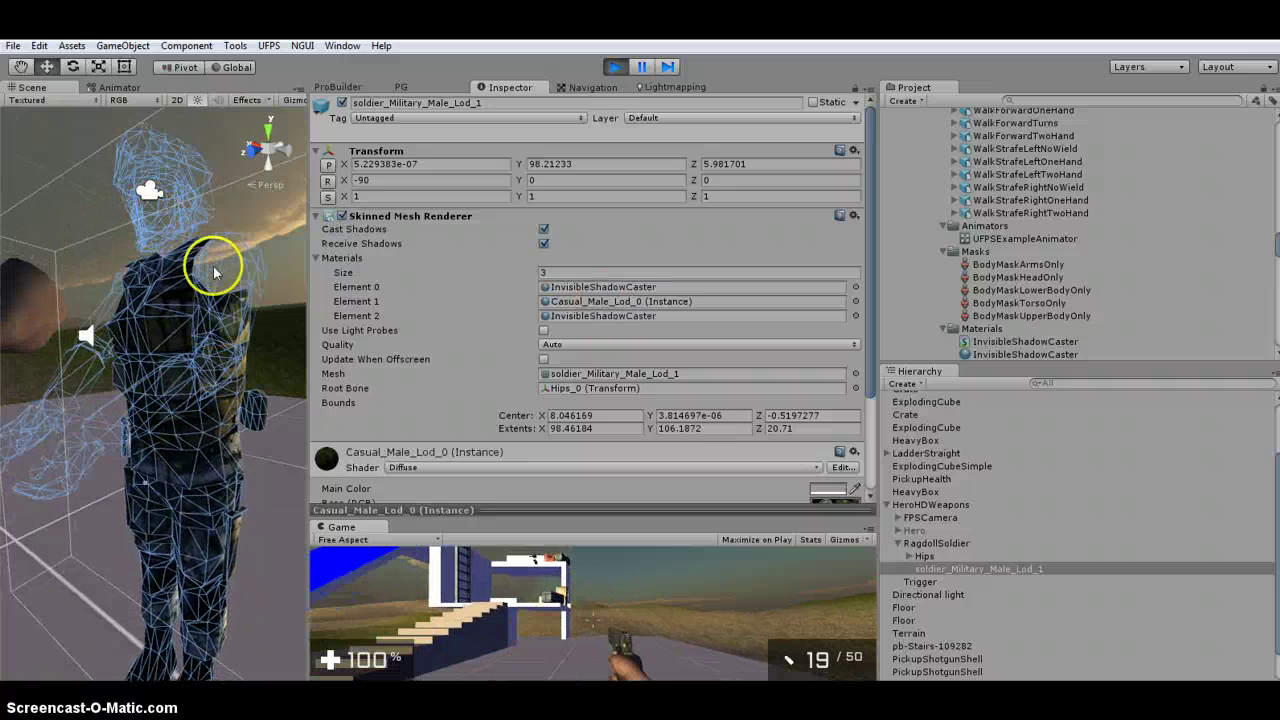
key("v")
key("v")
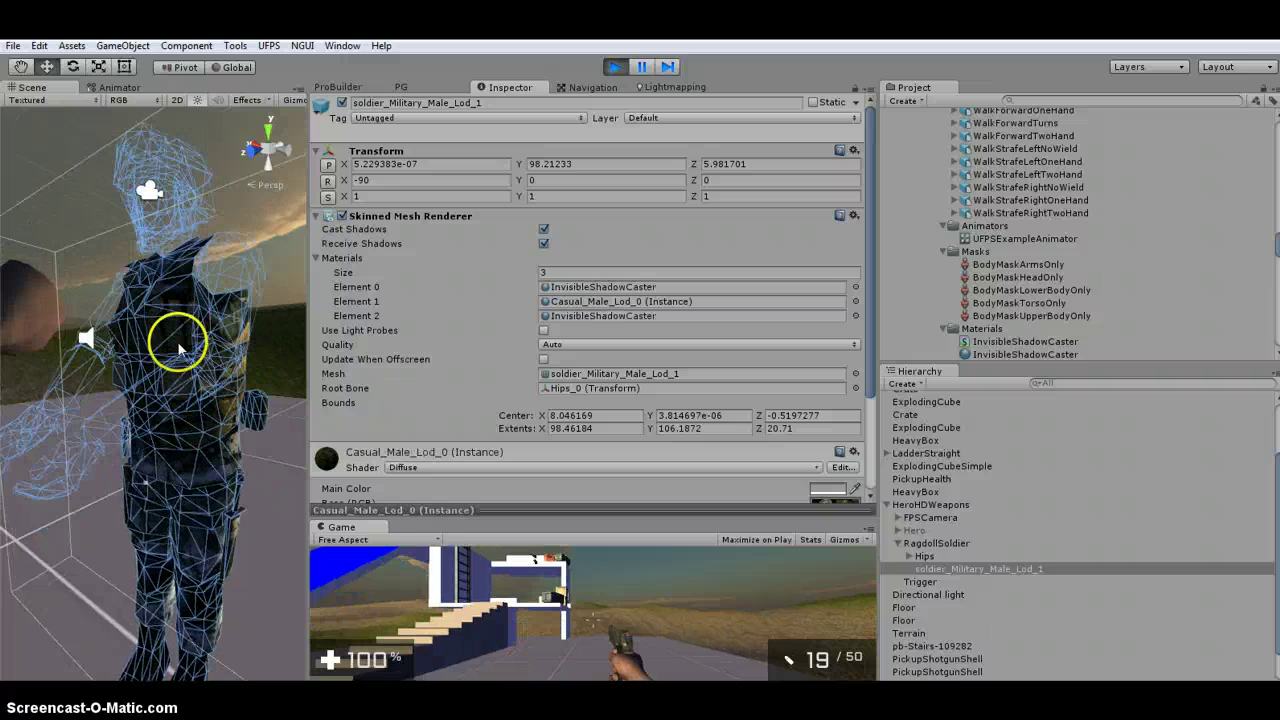
Compare the whole soldier and the first-person weapon arms in the Scene view across both camera modes, and end play mode
scroll(177, 371, "down", 5)
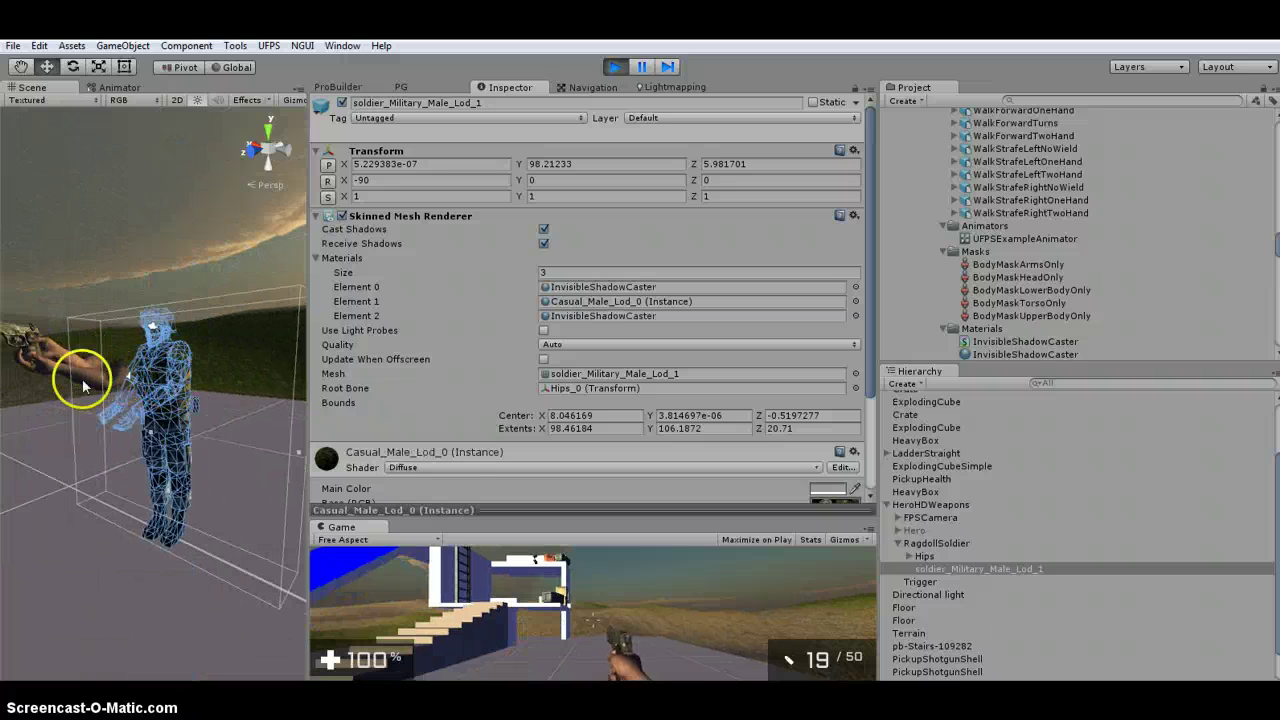
key("v")
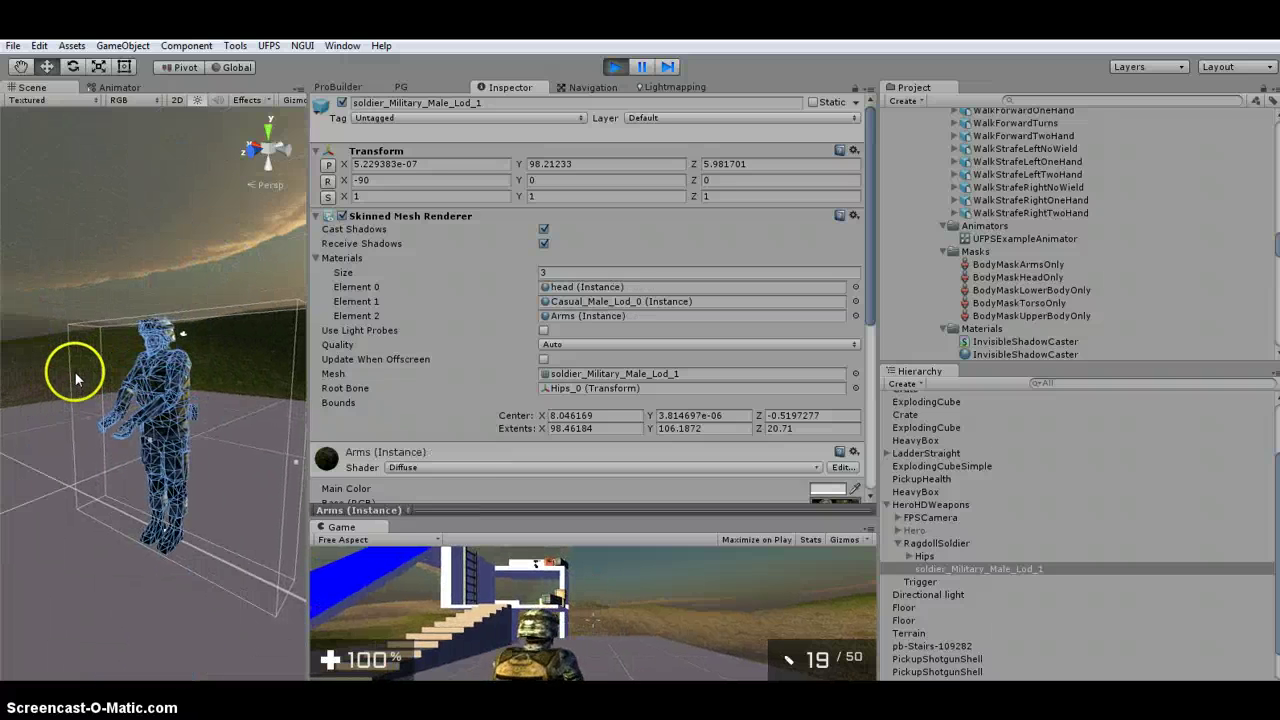
key("v")
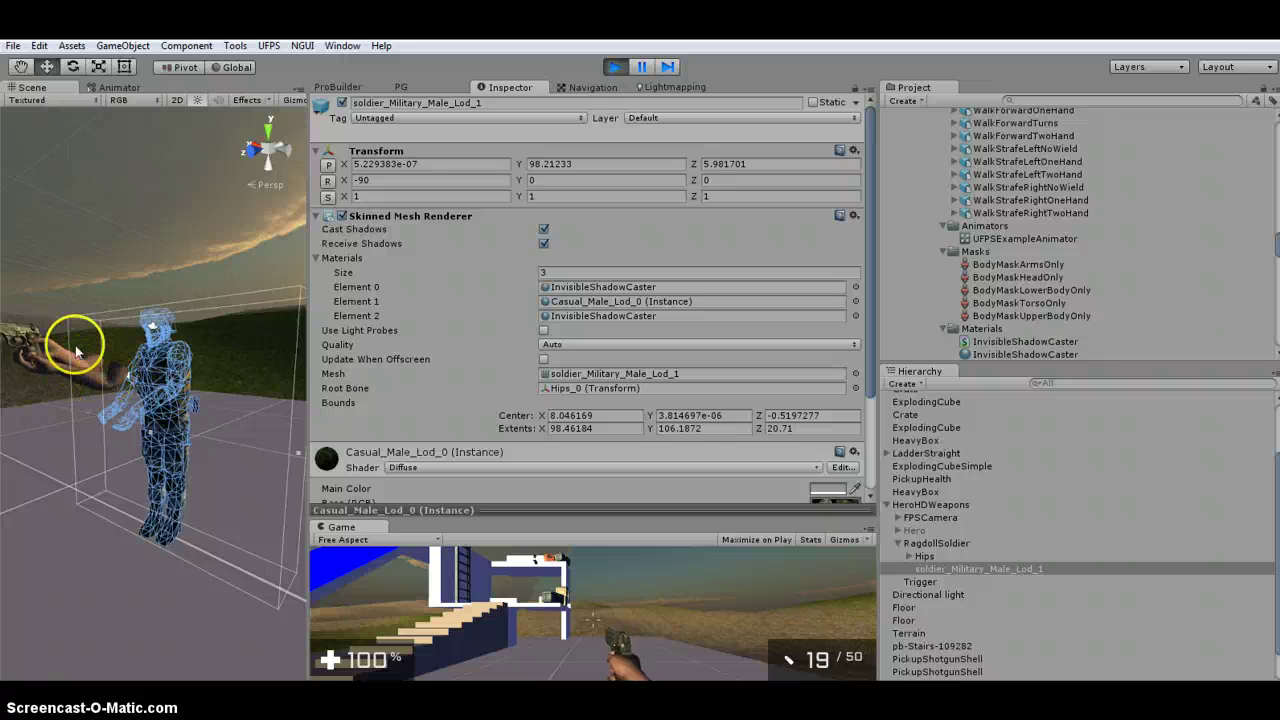
key("v")
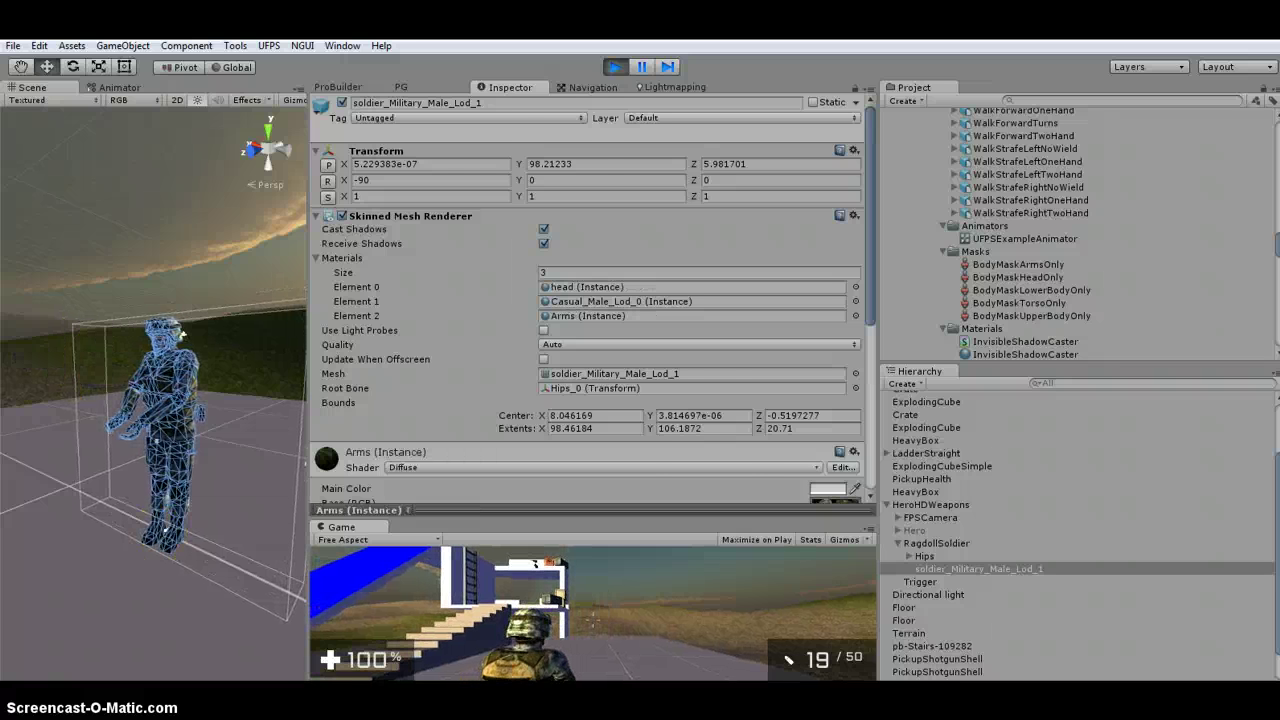
key("ctrl+p")
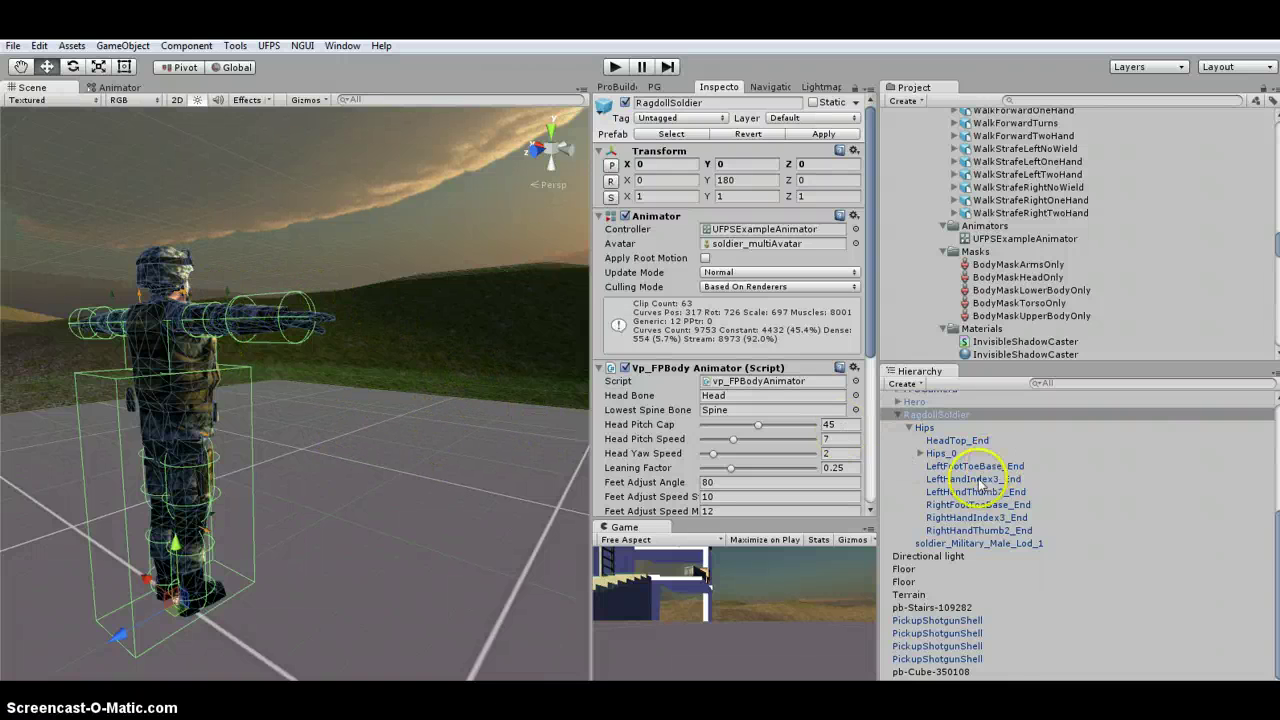
Expand the disabled Hero object under HeroHDWeapons and make it active
scroll(910, 500, "up", 3)
left_click(911, 547)
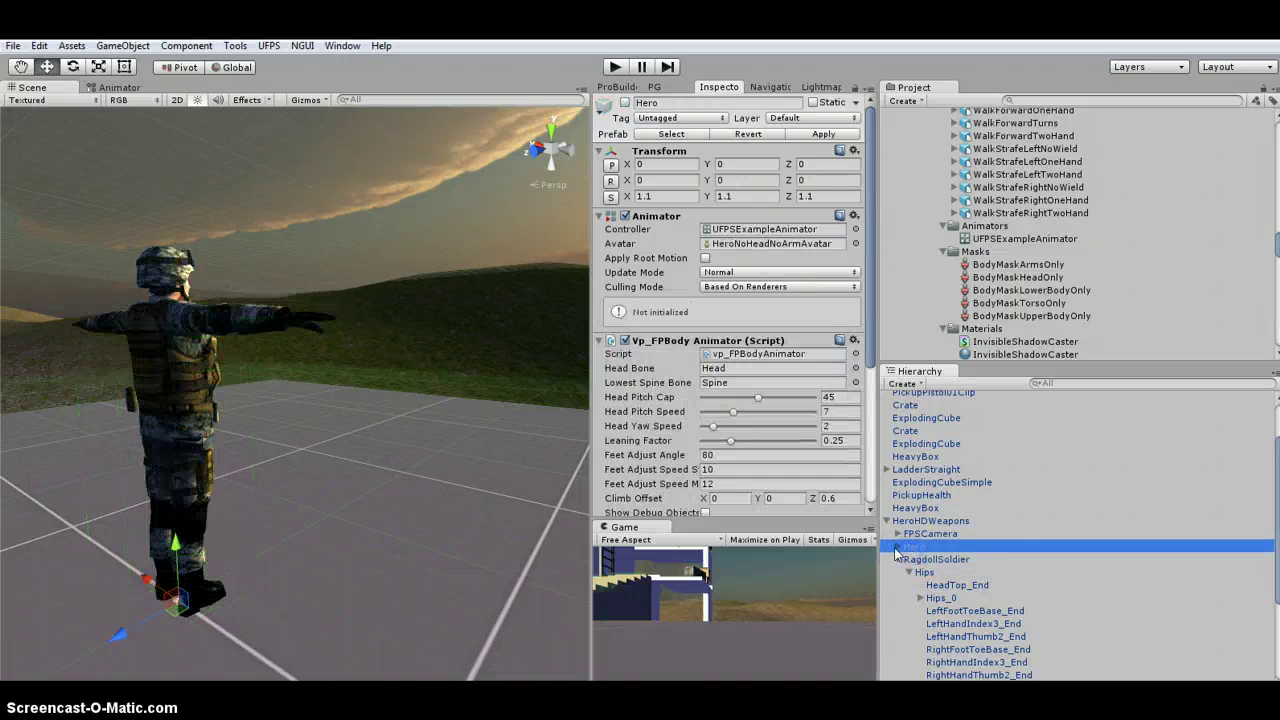
left_click(897, 547)
left_click(614, 69)
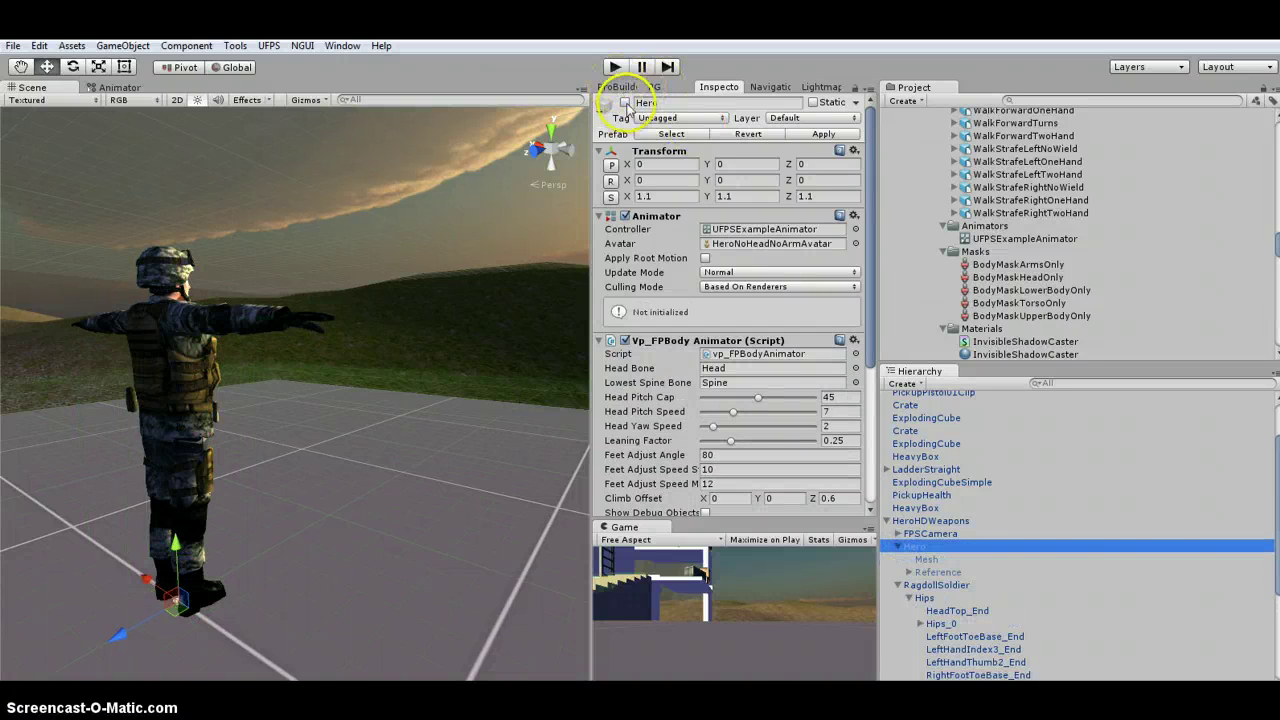
Select HeroHDWeapons, widen the Inspector and review the player's attached component scripts
left_click(915, 508)
left_click(930, 521)
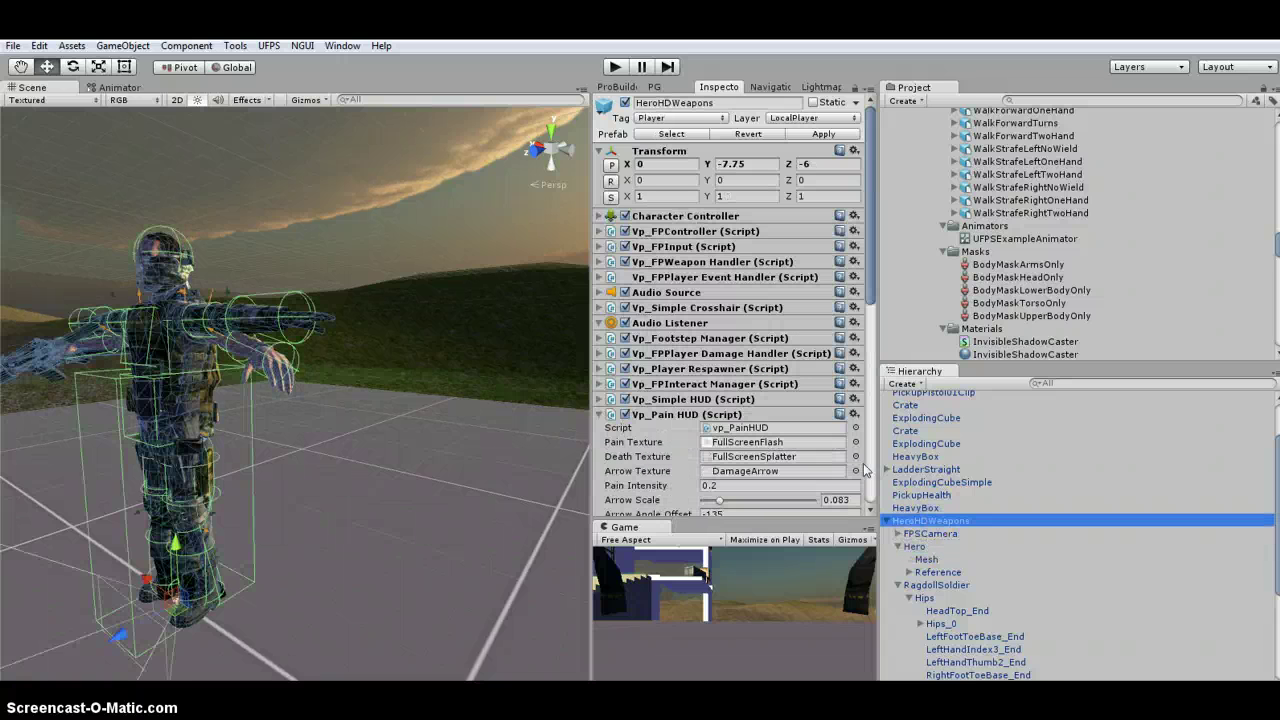
left_click_drag(588, 443, 393, 441)
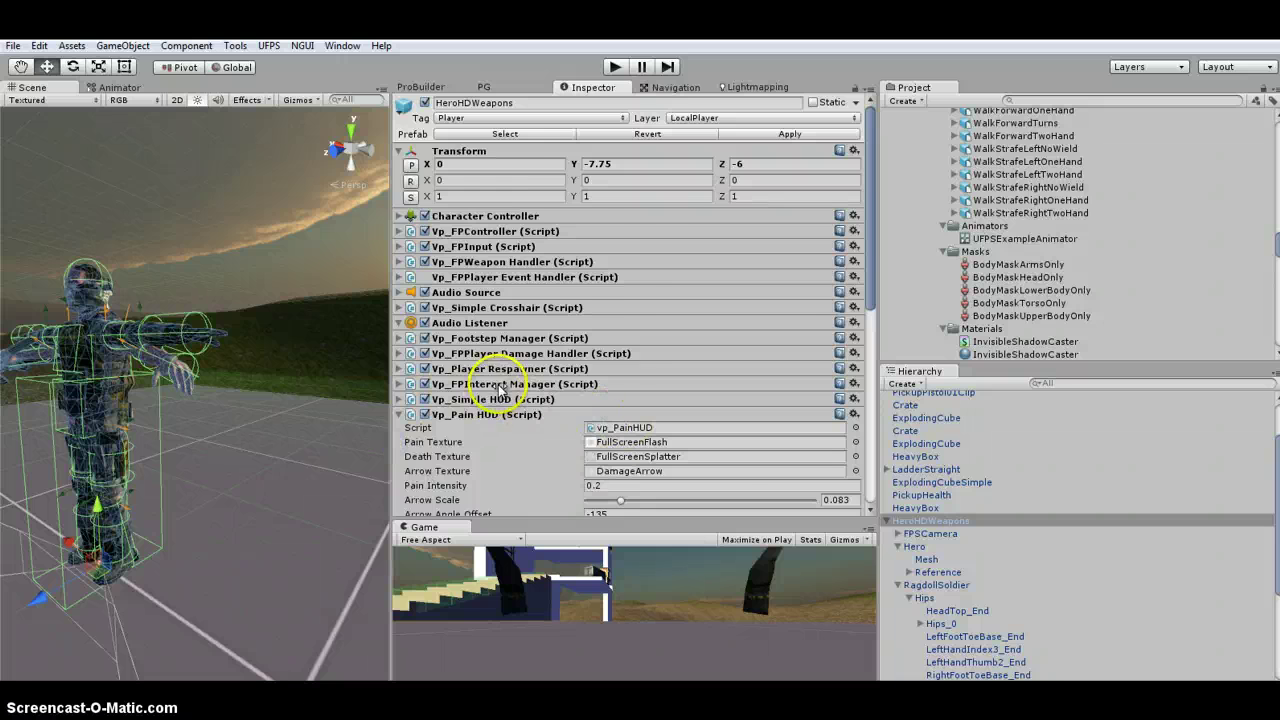
scroll(498, 390, "down", 5)
scroll(498, 390, "up", 5)
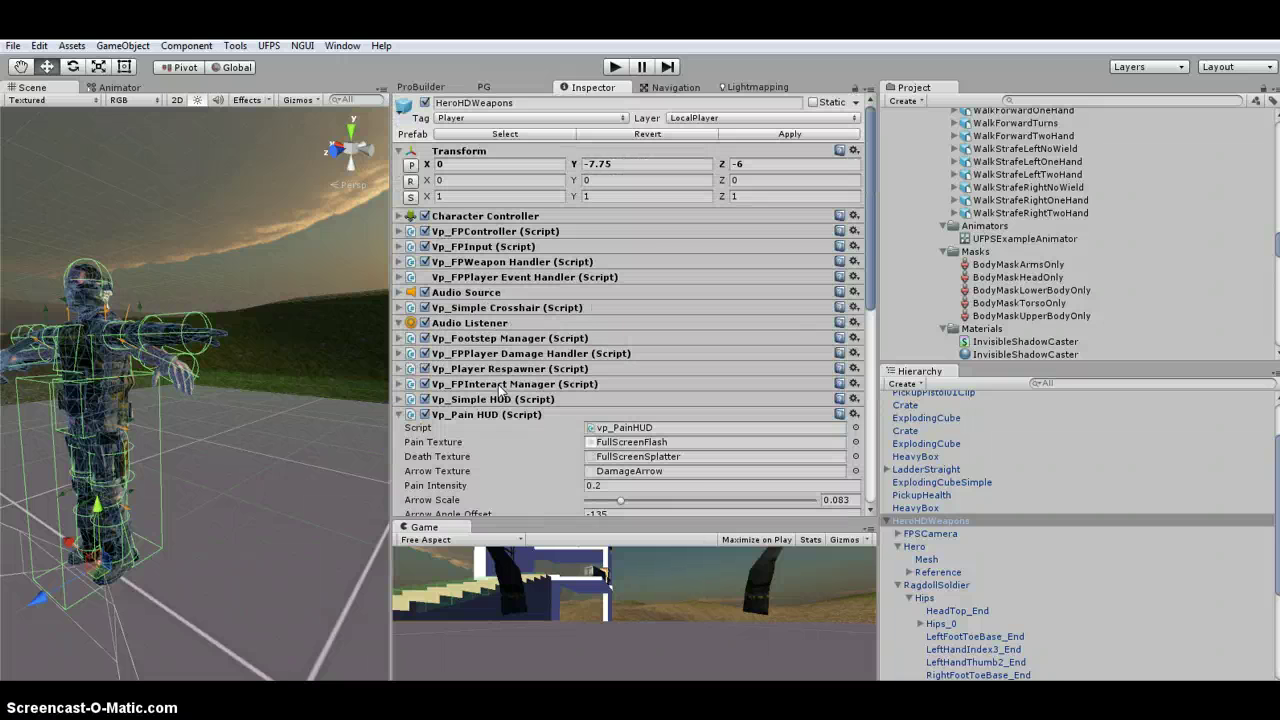
Examine the Vp_FPWeapon Rendering settings of 1Pistol under FPSCamera and preview its first-person Pistol01 prefab
left_click(898, 533)
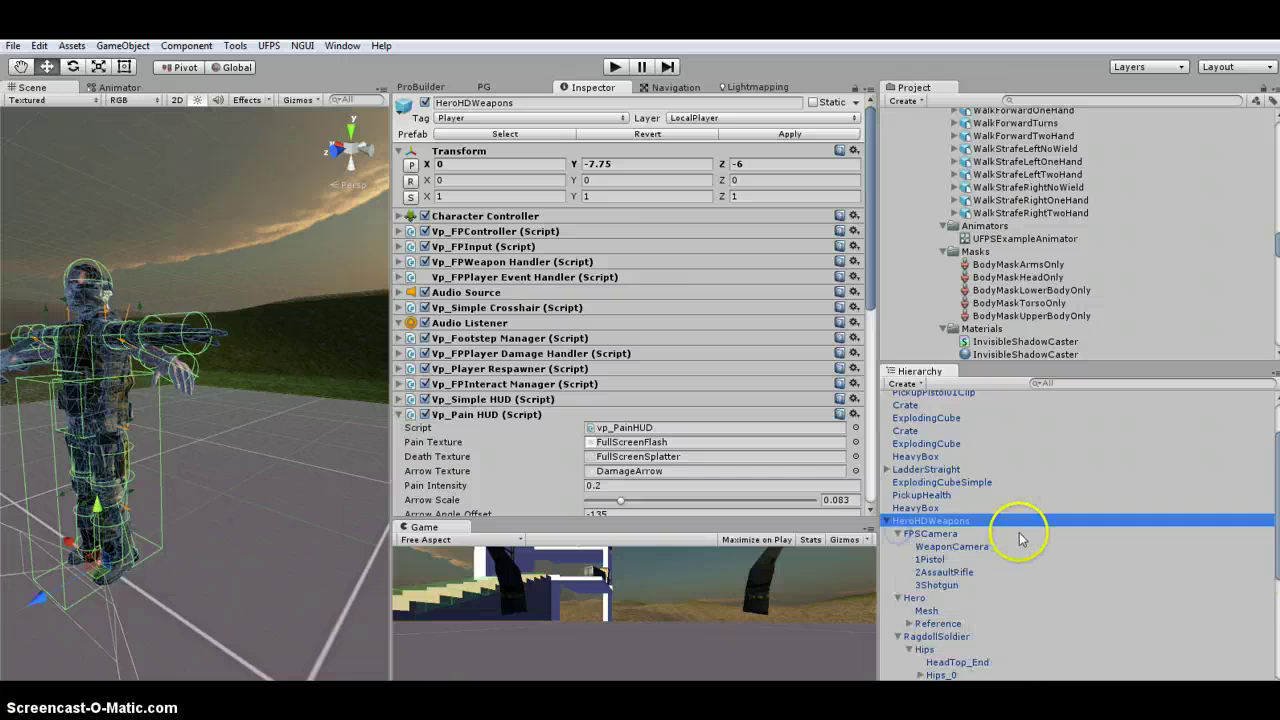
scroll(1000, 515, "down", 3)
left_click(935, 463)
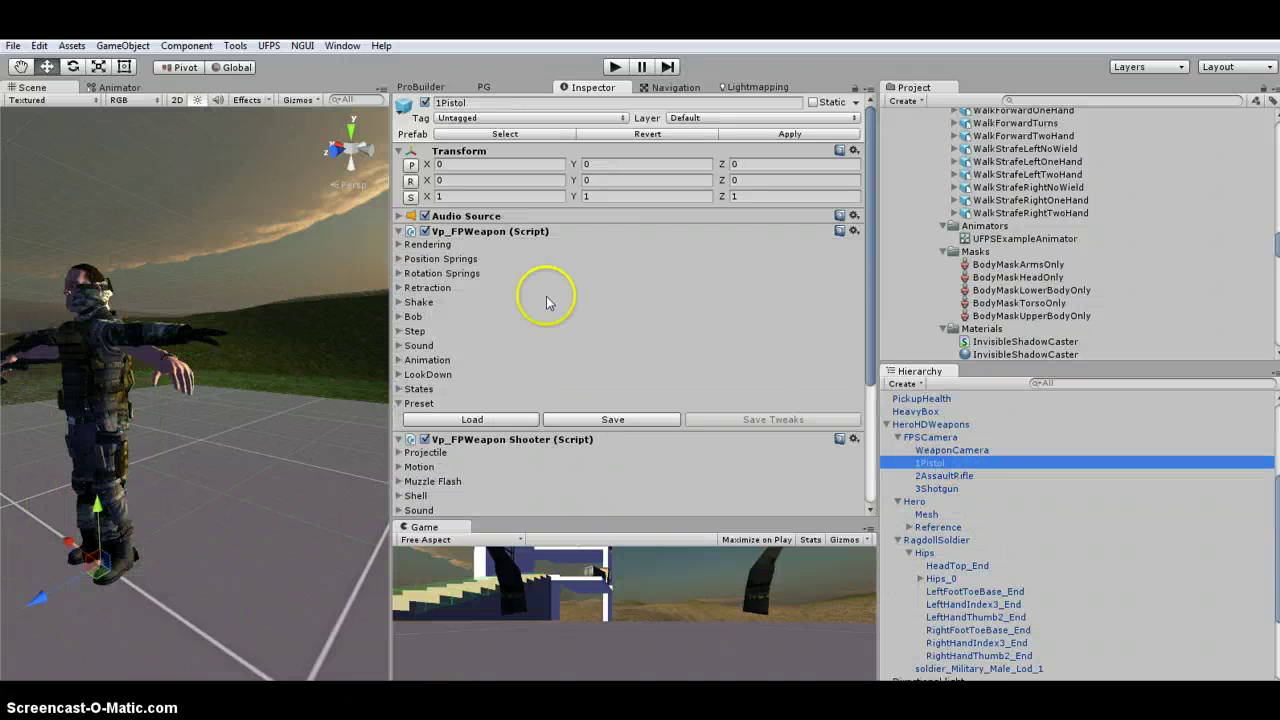
left_click(398, 246)
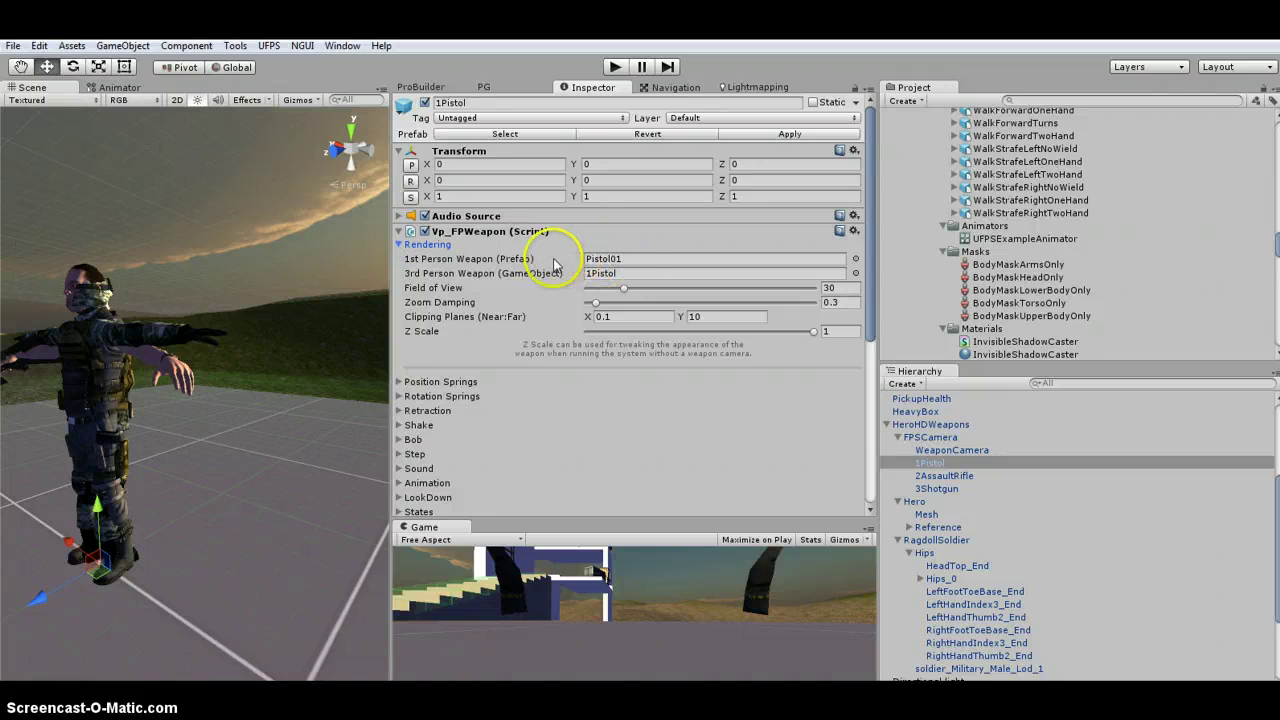
left_click(626, 260)
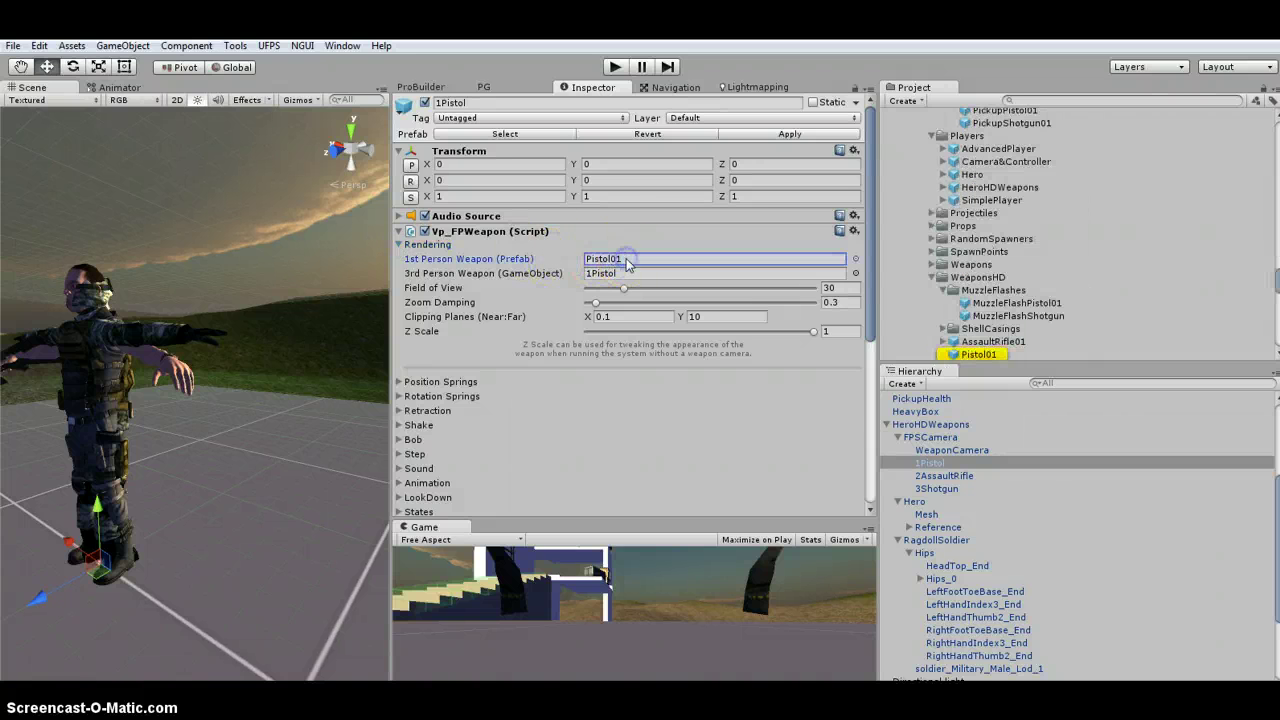
left_click(990, 306)
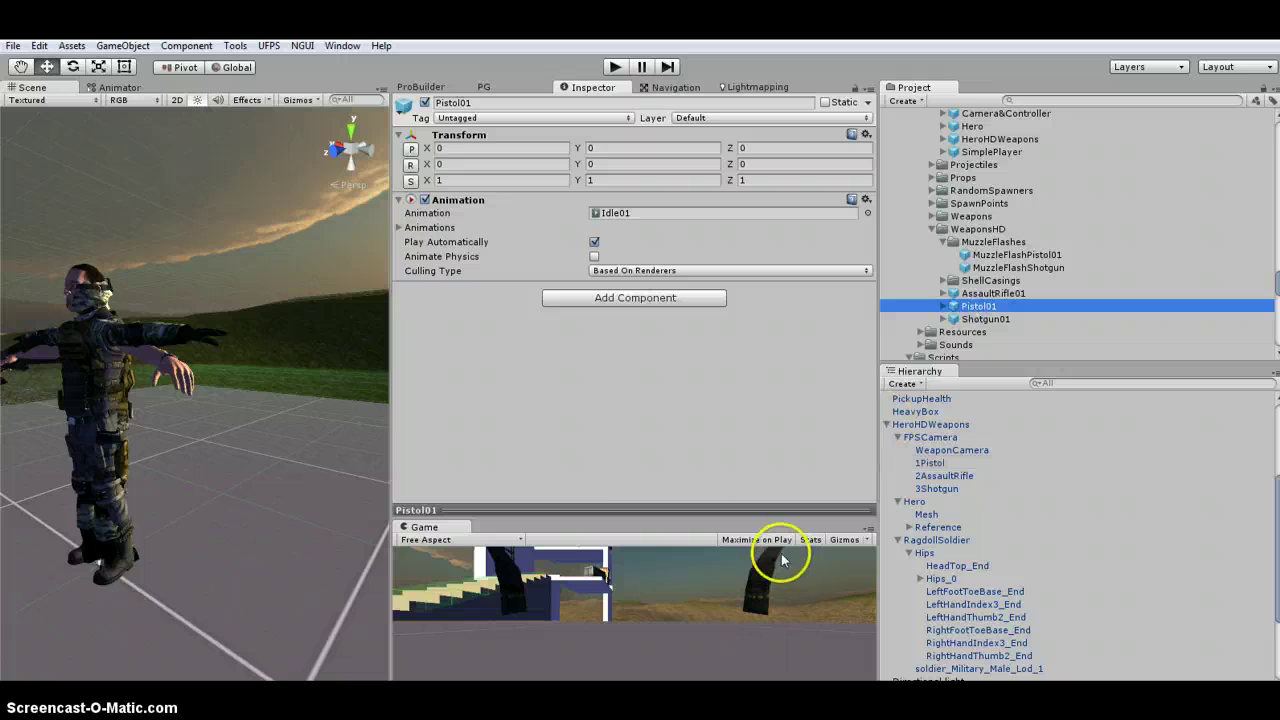
left_click(582, 509)
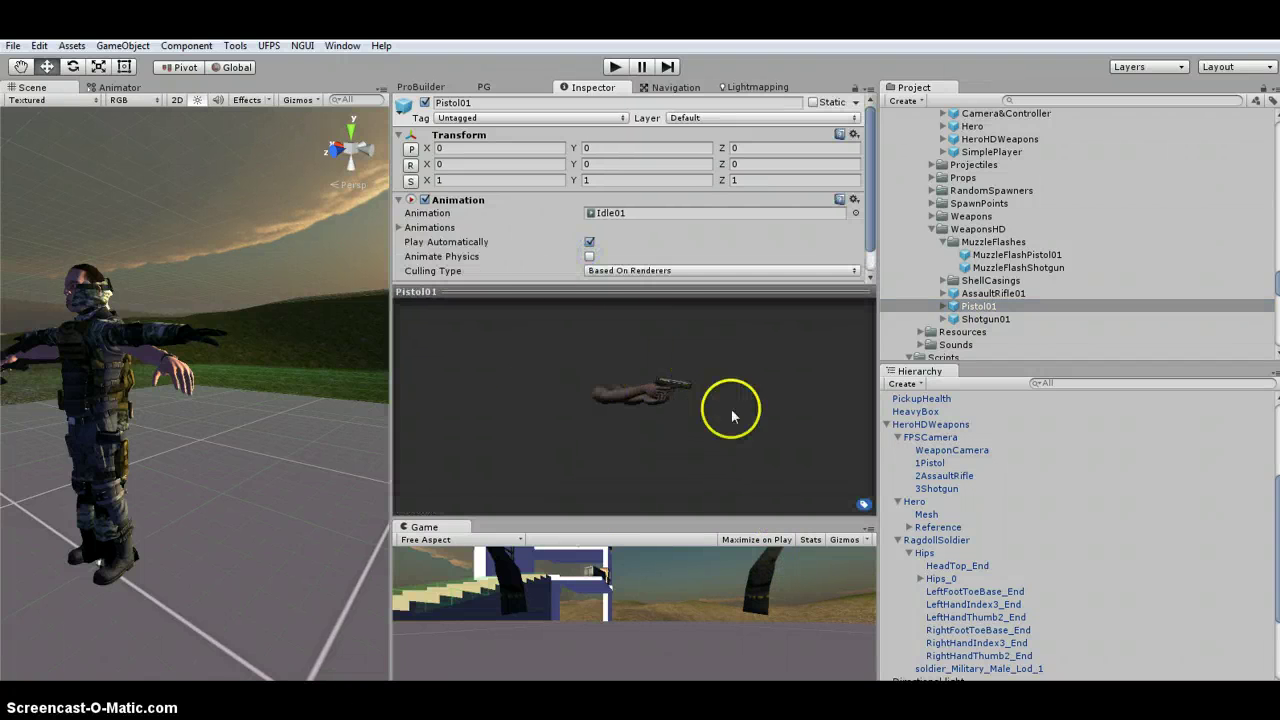
Trace 1Pistol's 3rd Person Weapon reference through the Hero skeleton to the Weapons group under RightHand
left_click(930, 463)
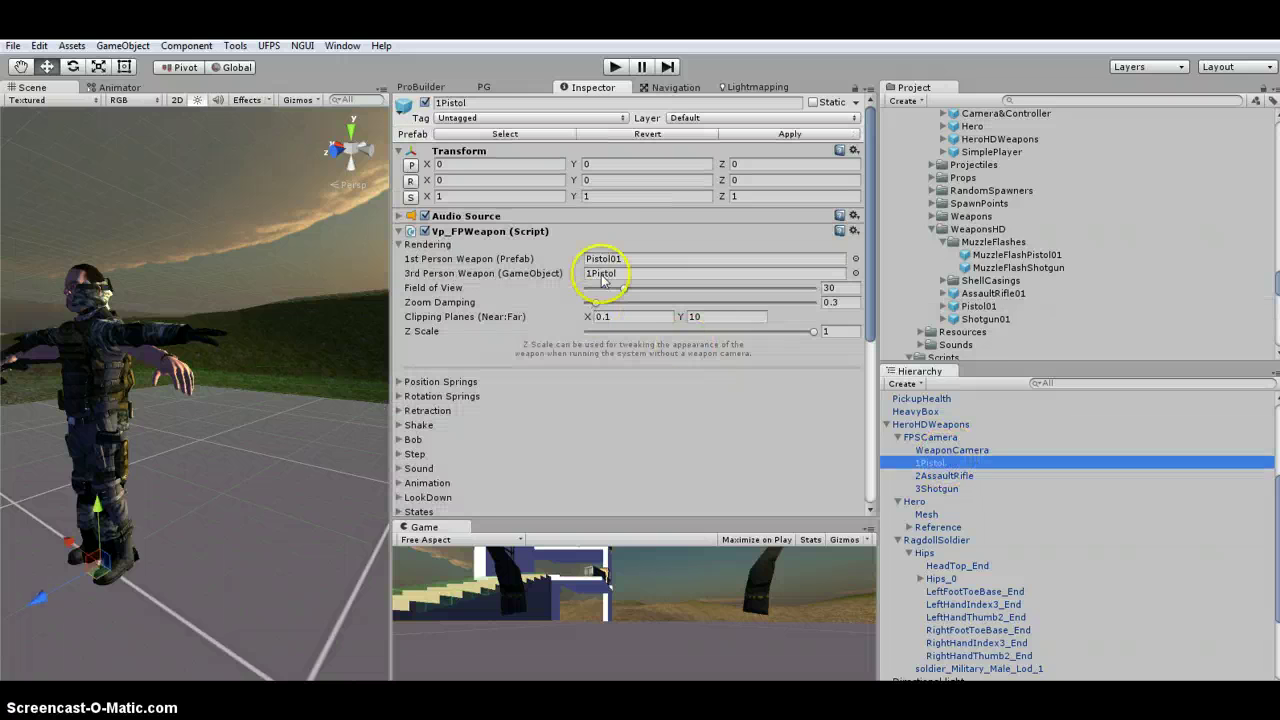
left_click(602, 274)
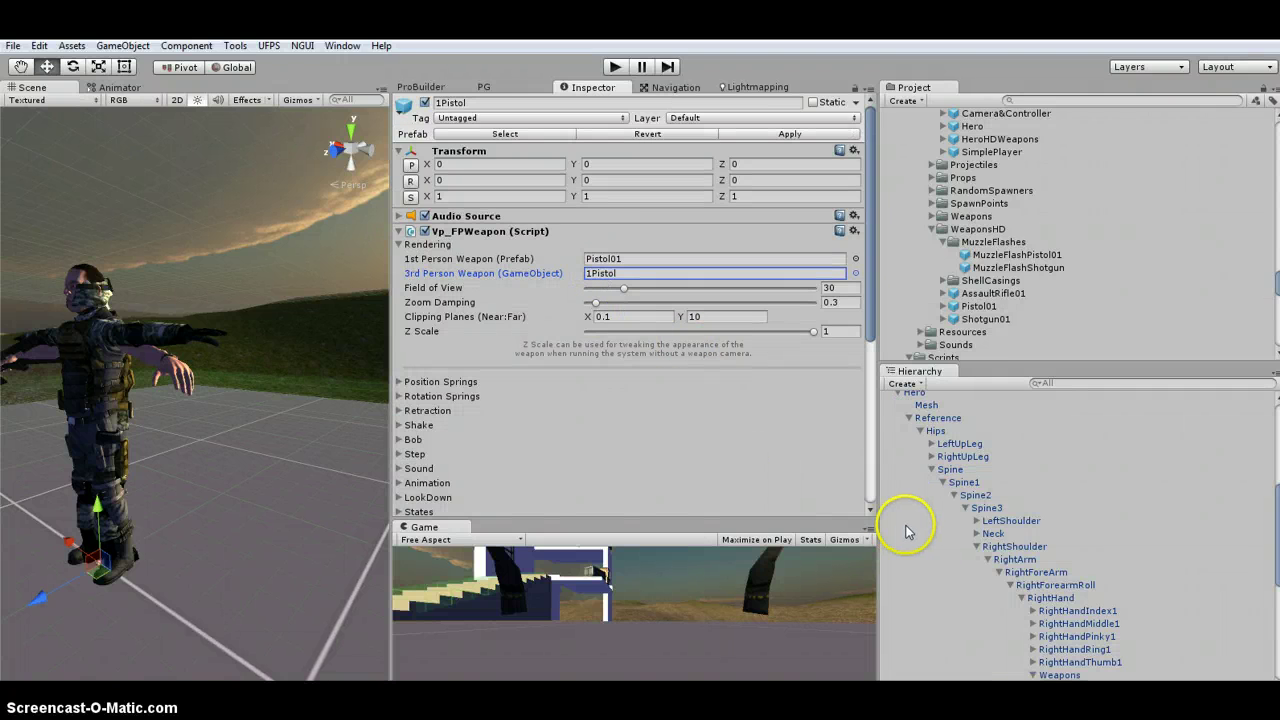
scroll(900, 518, "up", 3)
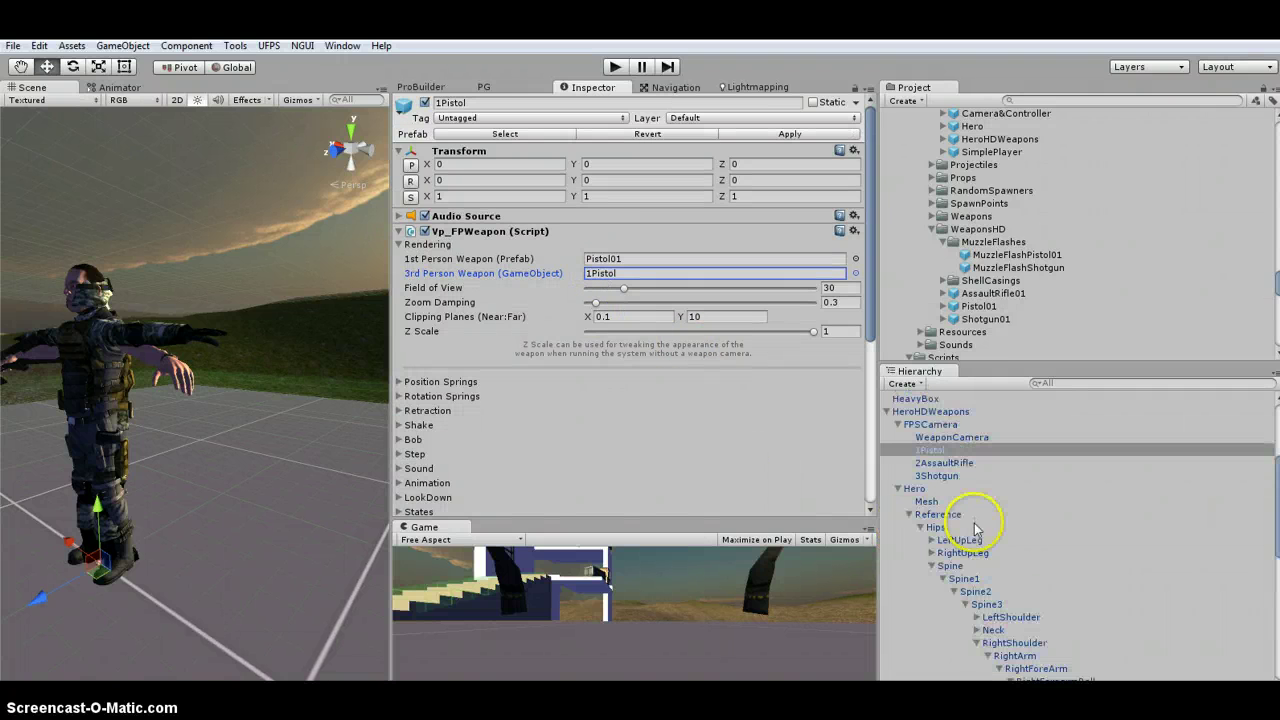
left_click(915, 489)
scroll(1020, 545, "down", 4)
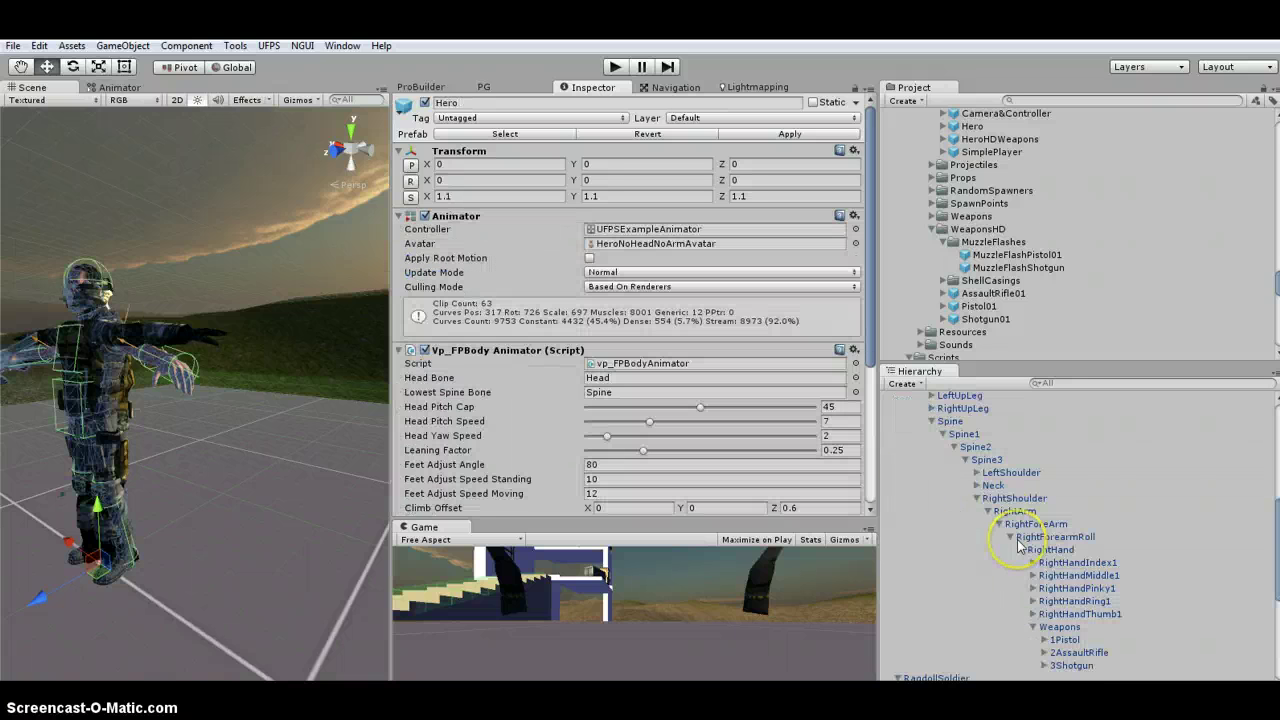
Select 1Pistol in Hero's RightHand Weapons group and examine it up close in the Scene view
left_click(1064, 641)
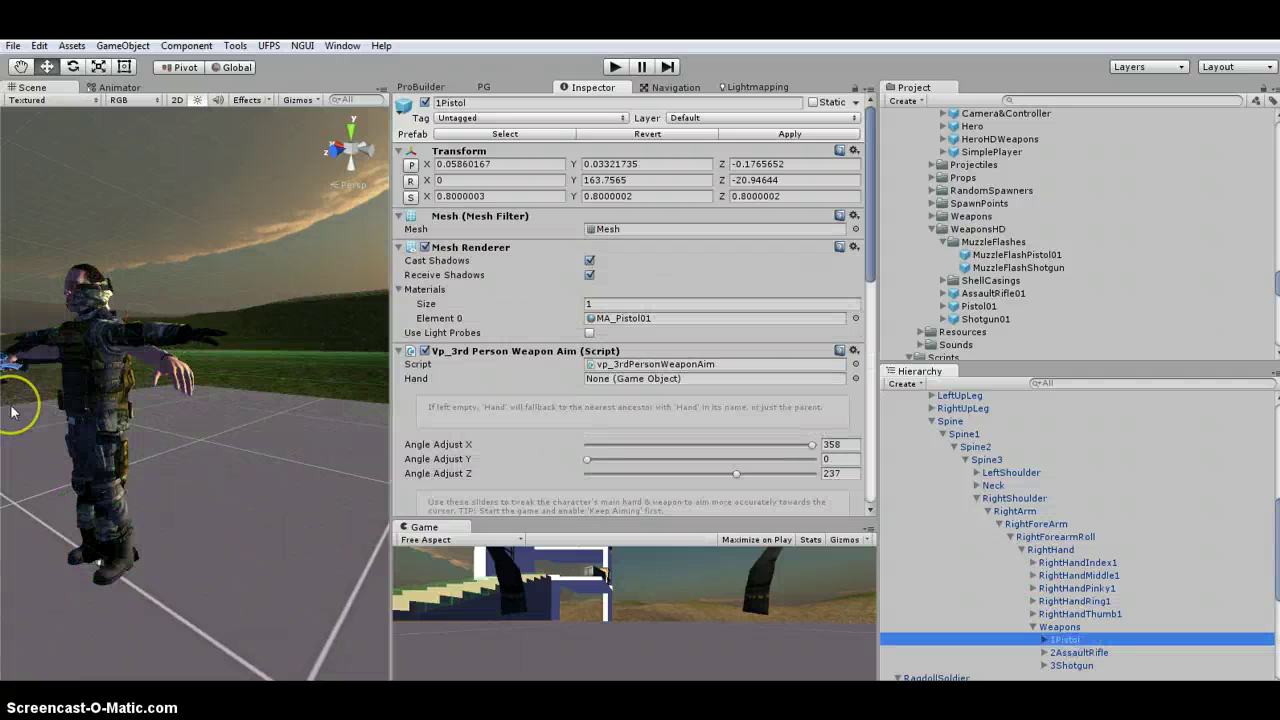
key("f")
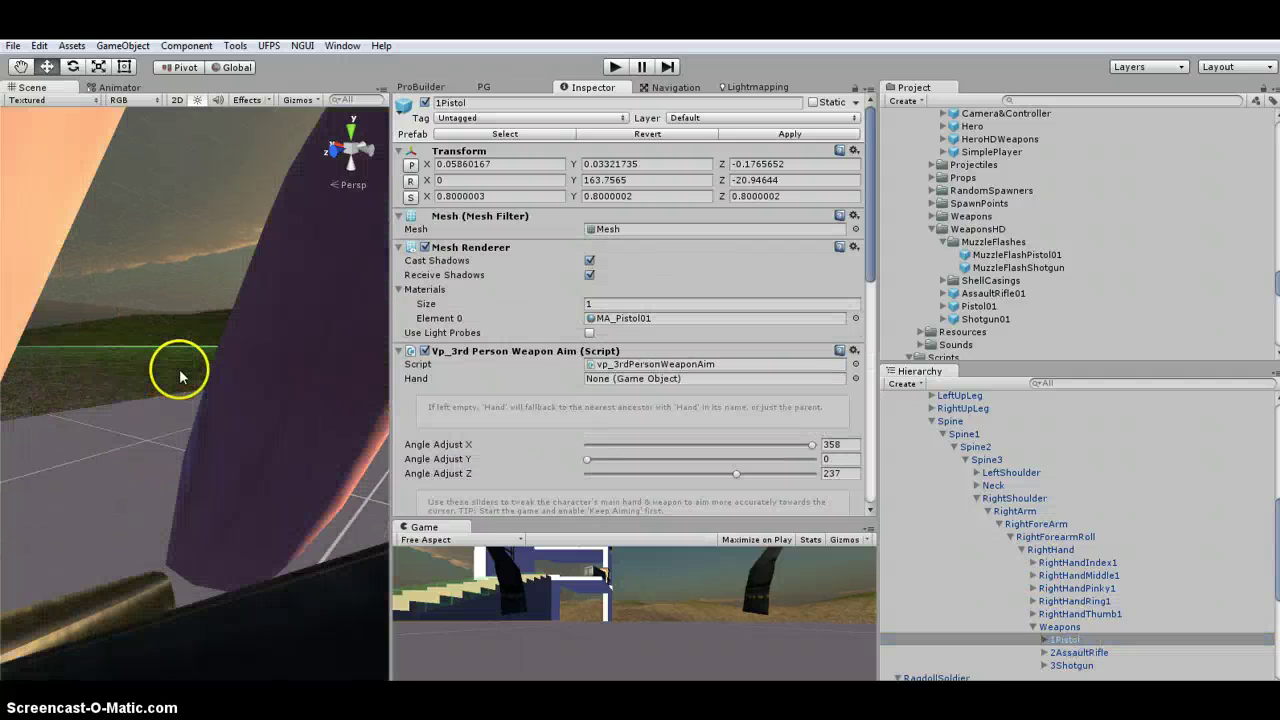
scroll(186, 391, "down", 3)
left_click_drag(223, 479, 193, 284, "alt")
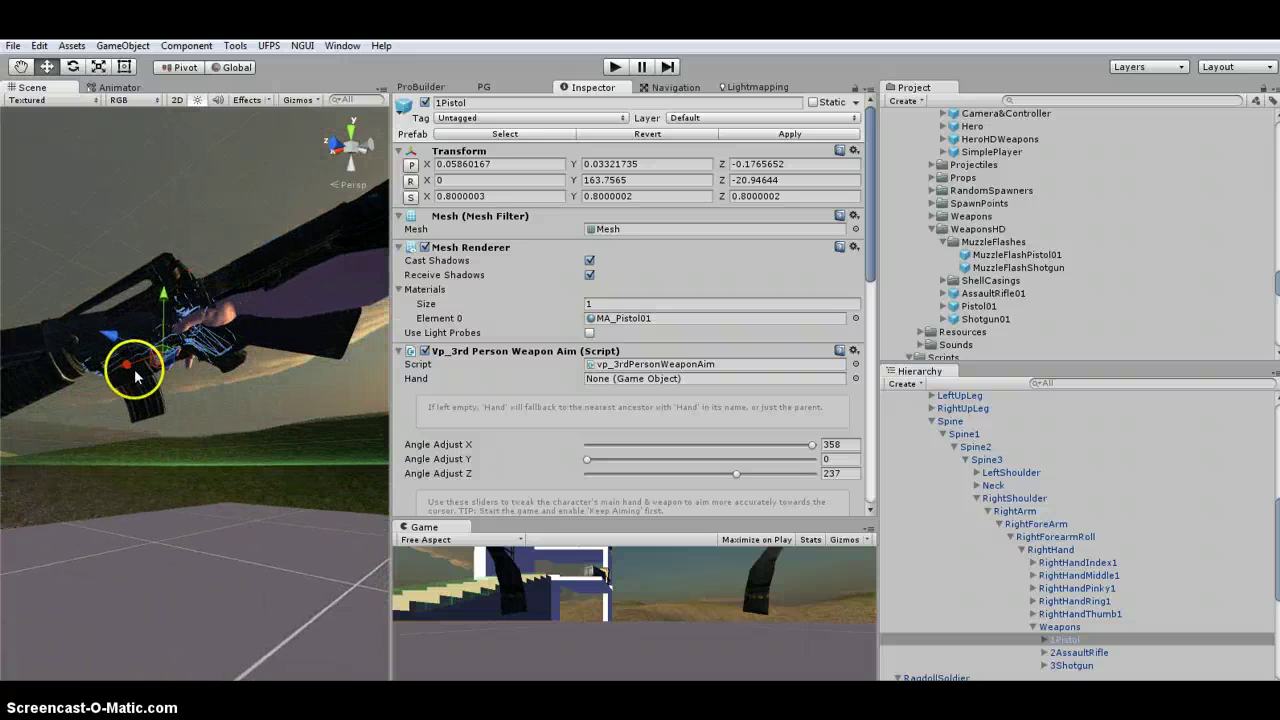
Expand the hand-held 1Pistol's children and examine its Muzzle object
left_click(1045, 640)
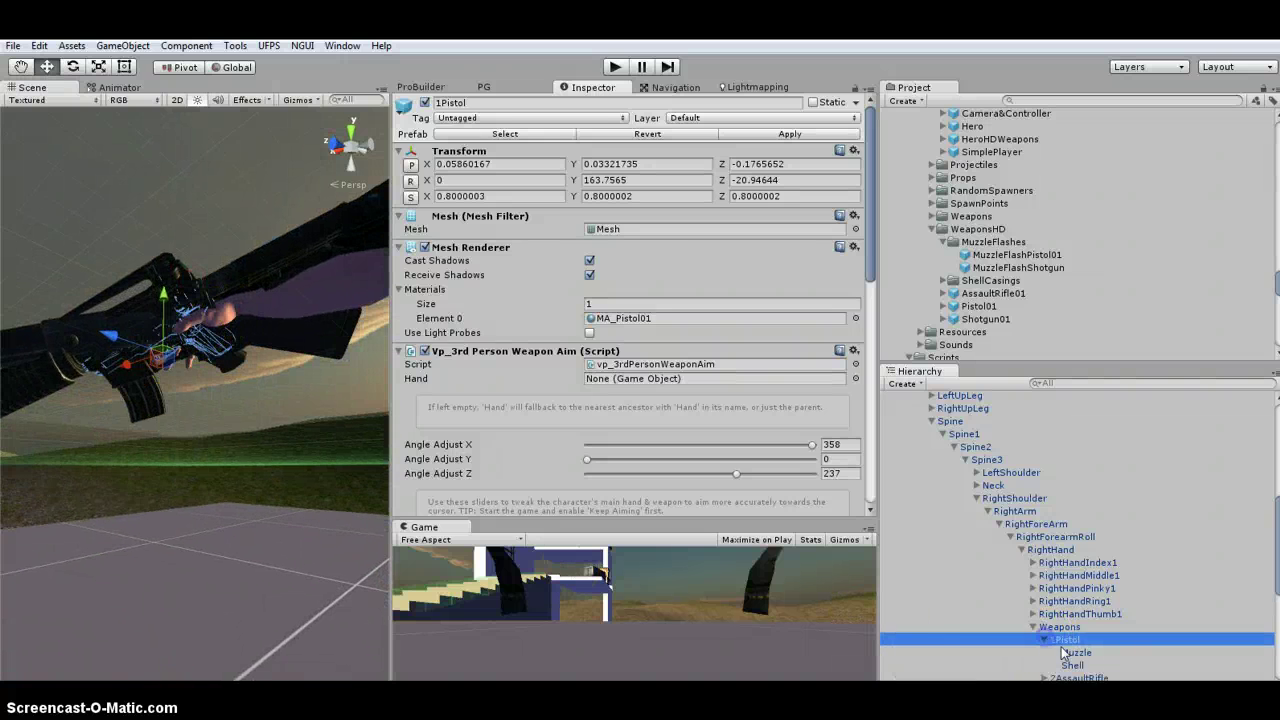
left_click(1076, 652)
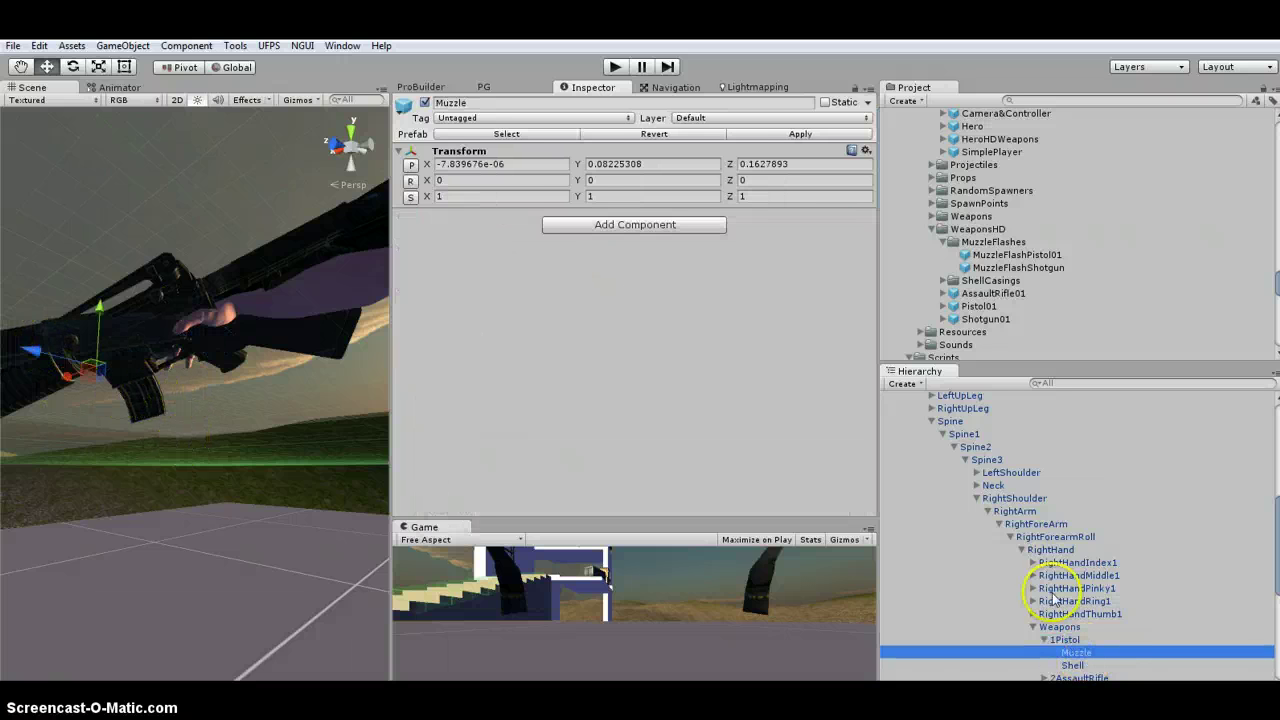
left_click(1074, 655)
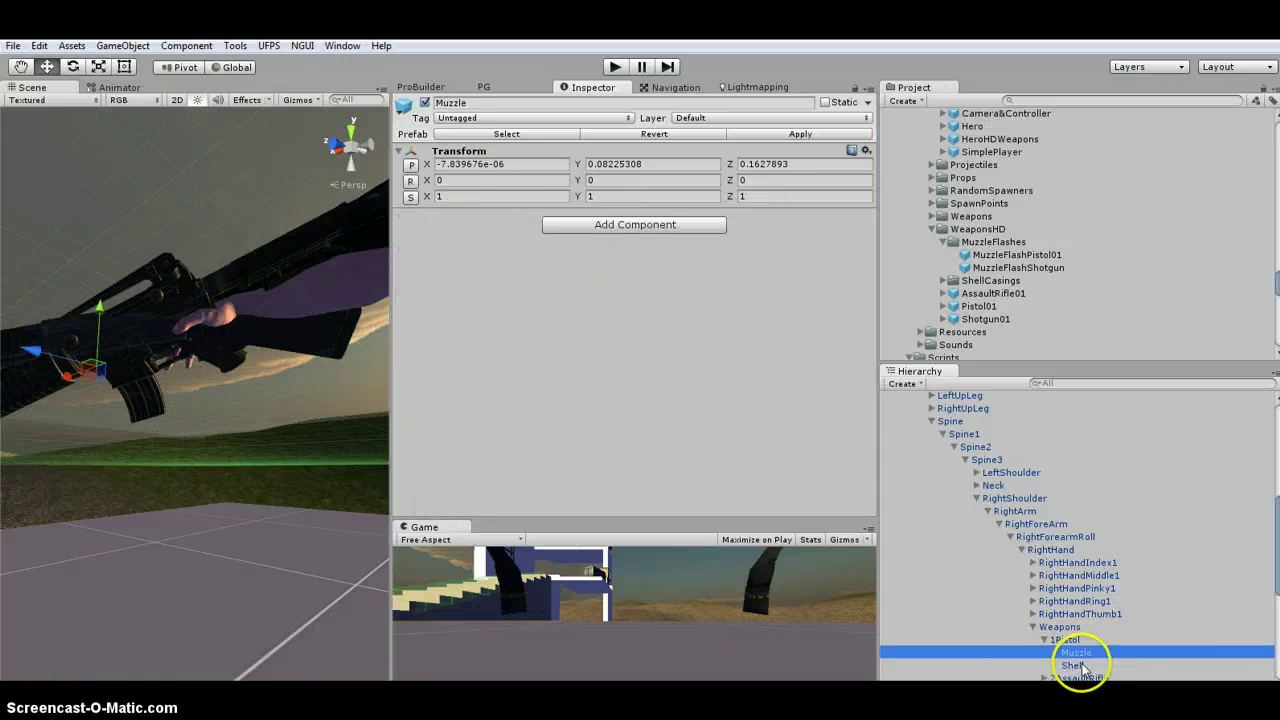
Select the Shell object under the hand-held 1Pistol and examine its position relative to the soldier
left_click(1072, 665)
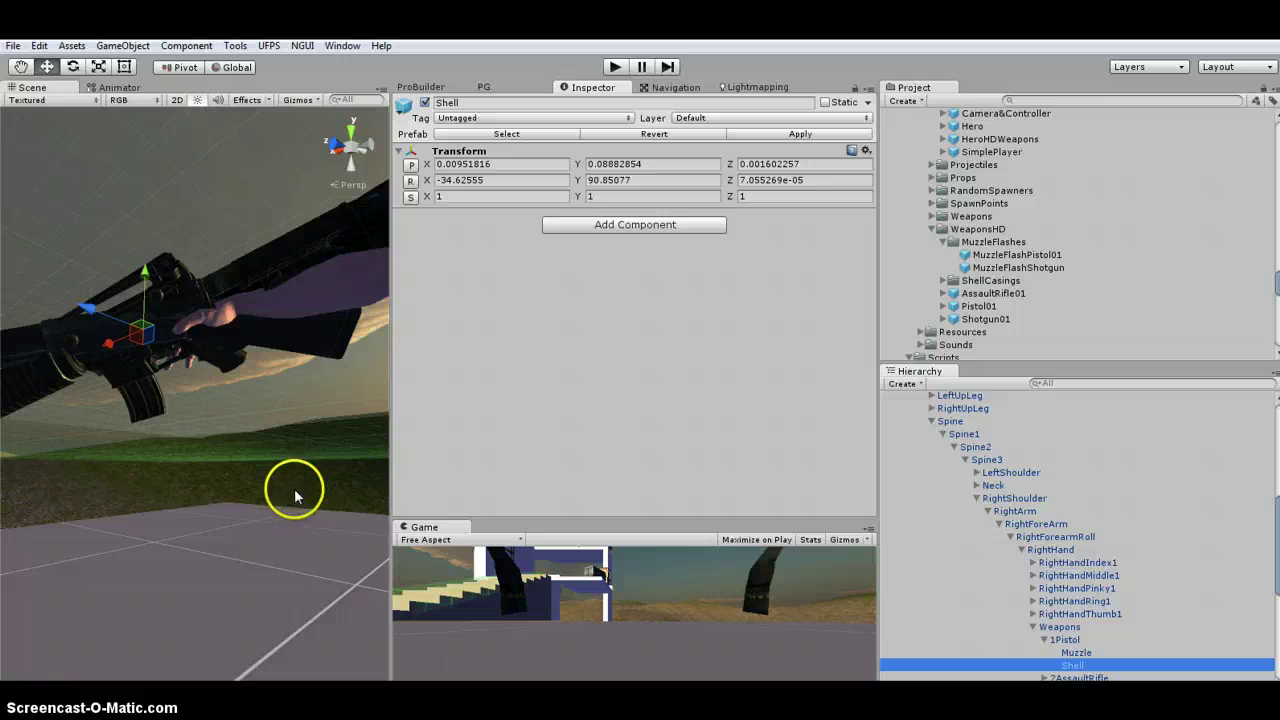
scroll(210, 430, "down", 5)
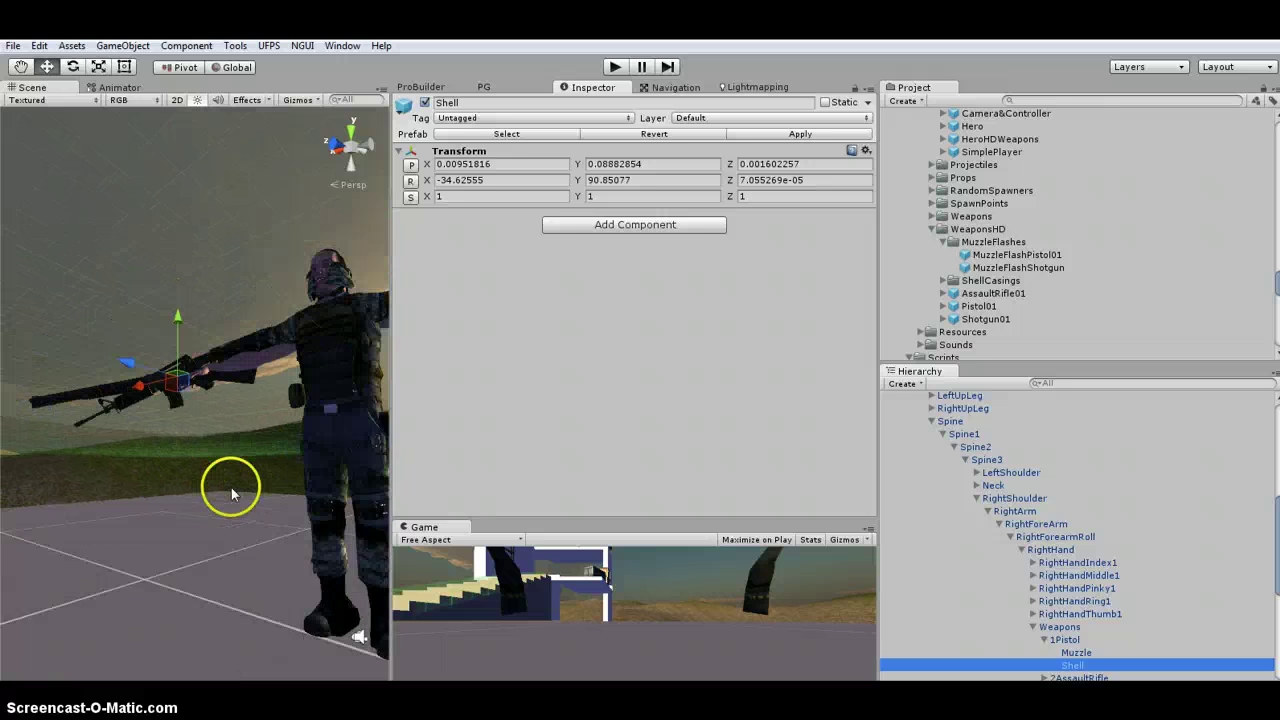
left_click_drag(295, 440, 268, 555, "alt")
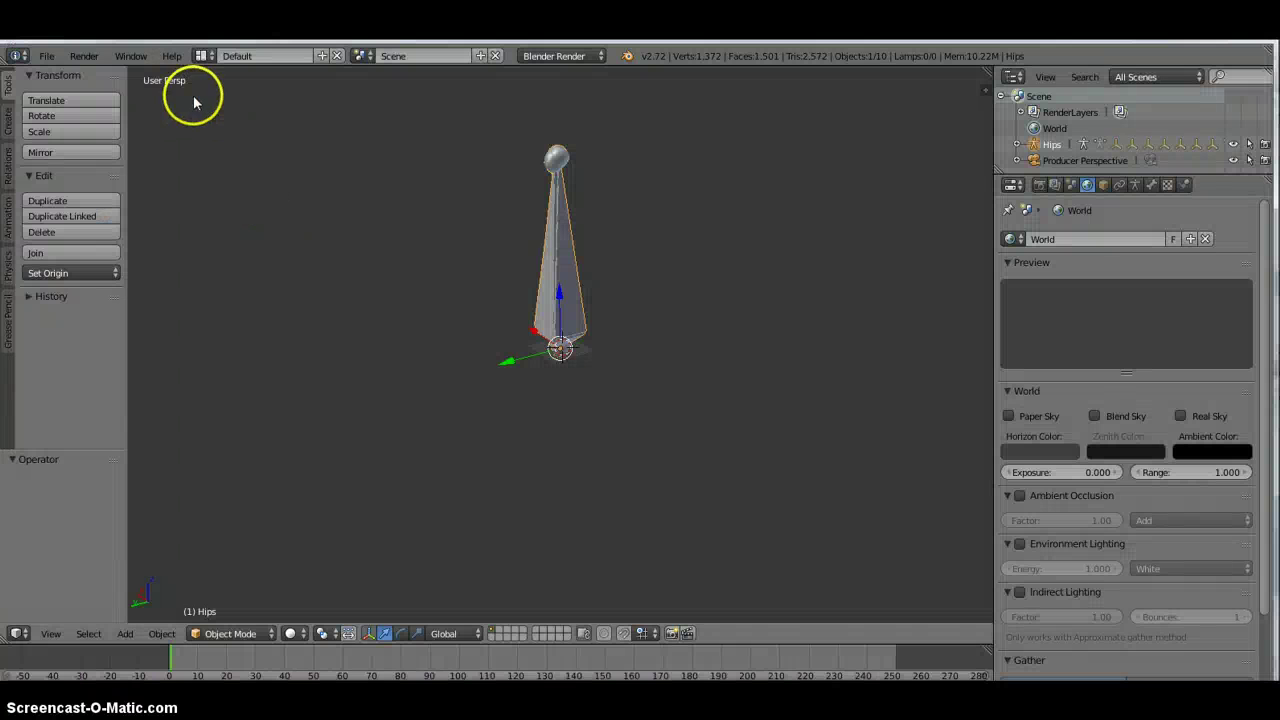
left_click(48, 57)
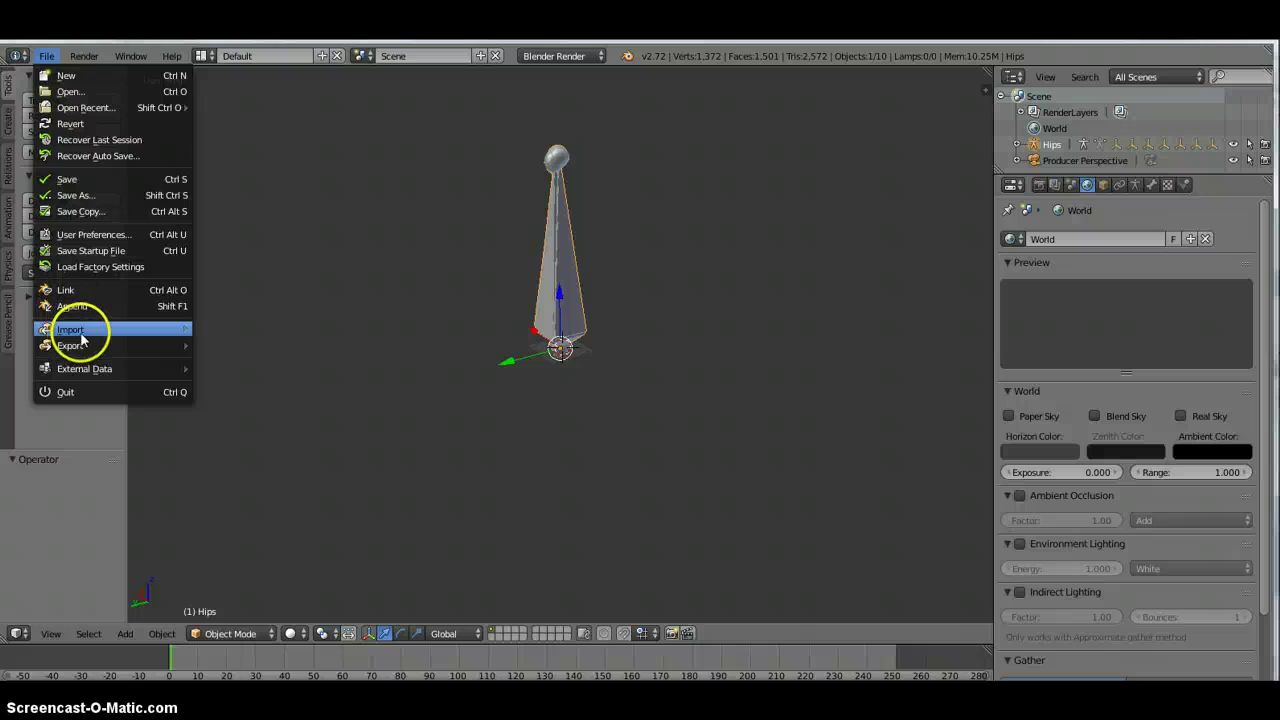
mouse_move(80, 331)
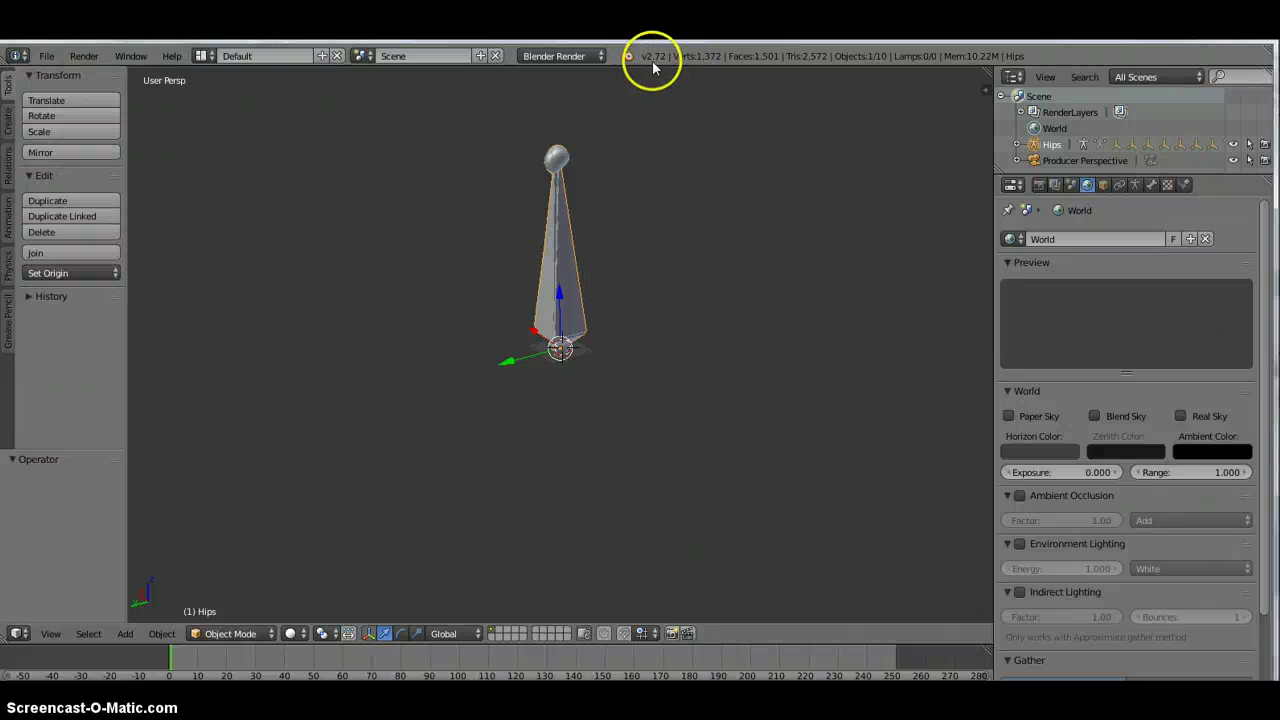
left_click(47, 57)
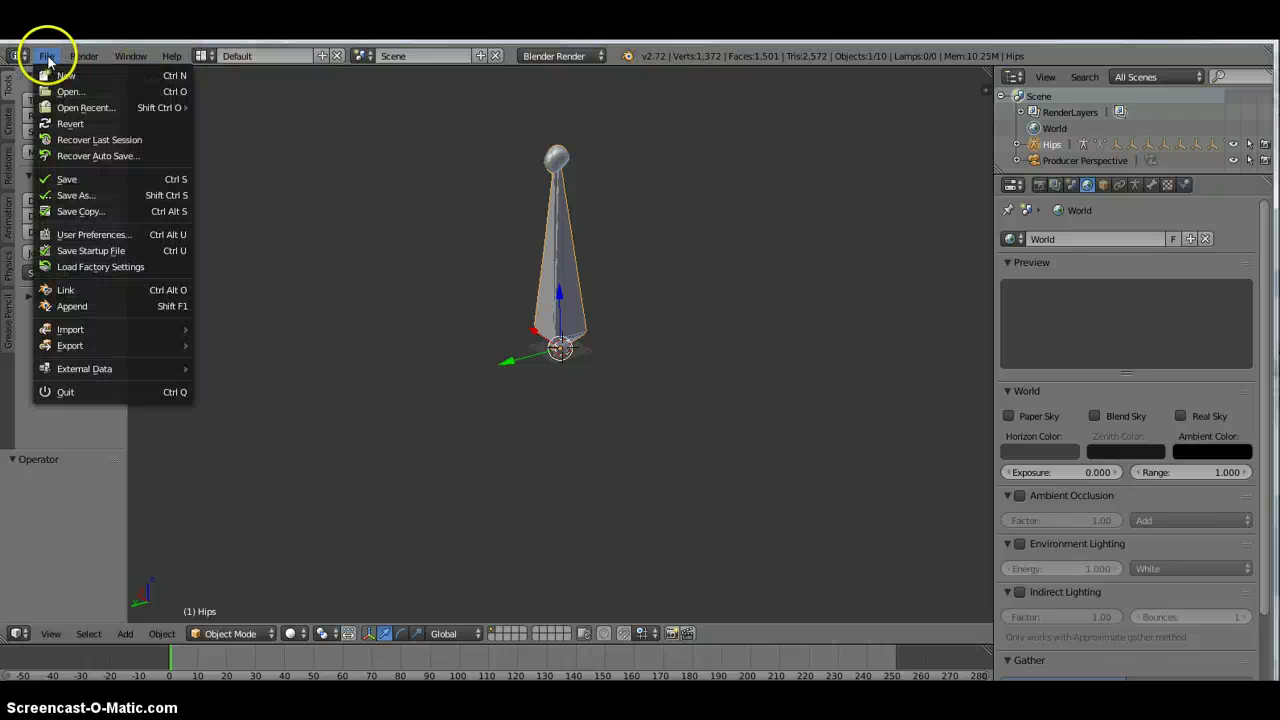
mouse_move(76, 344)
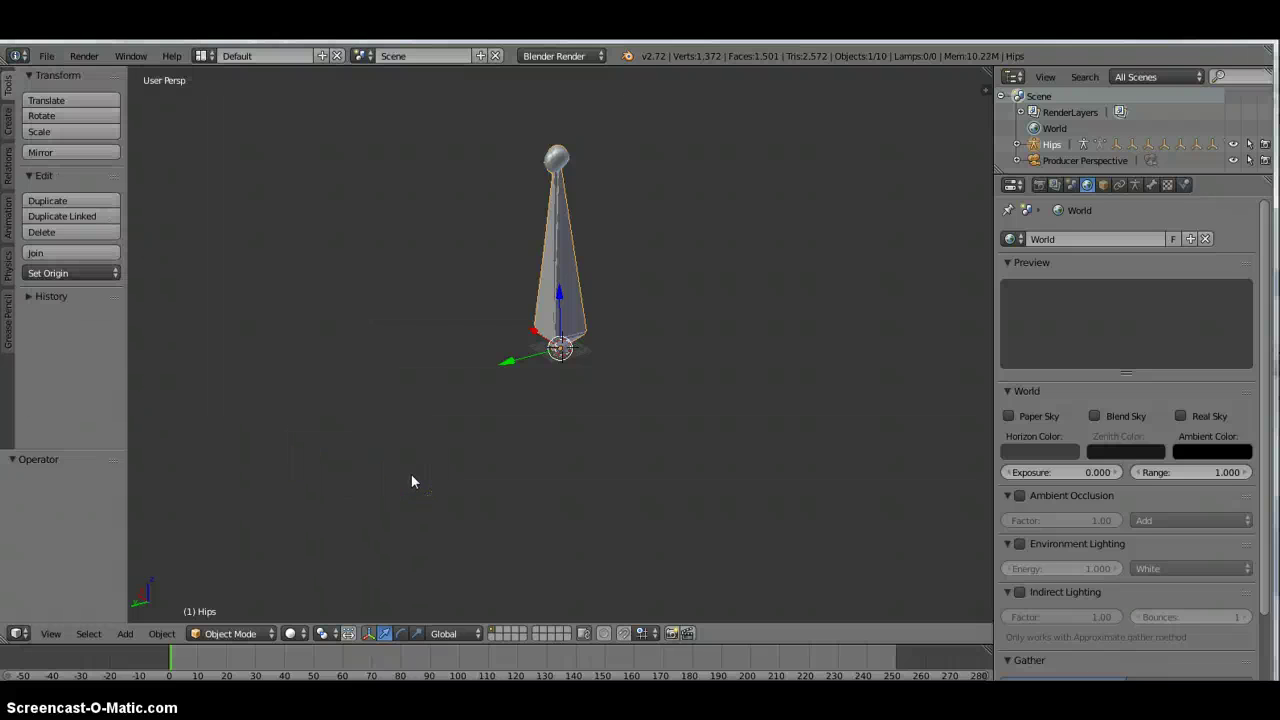
In Blender, move the Hips armature to the second layer
key("a")
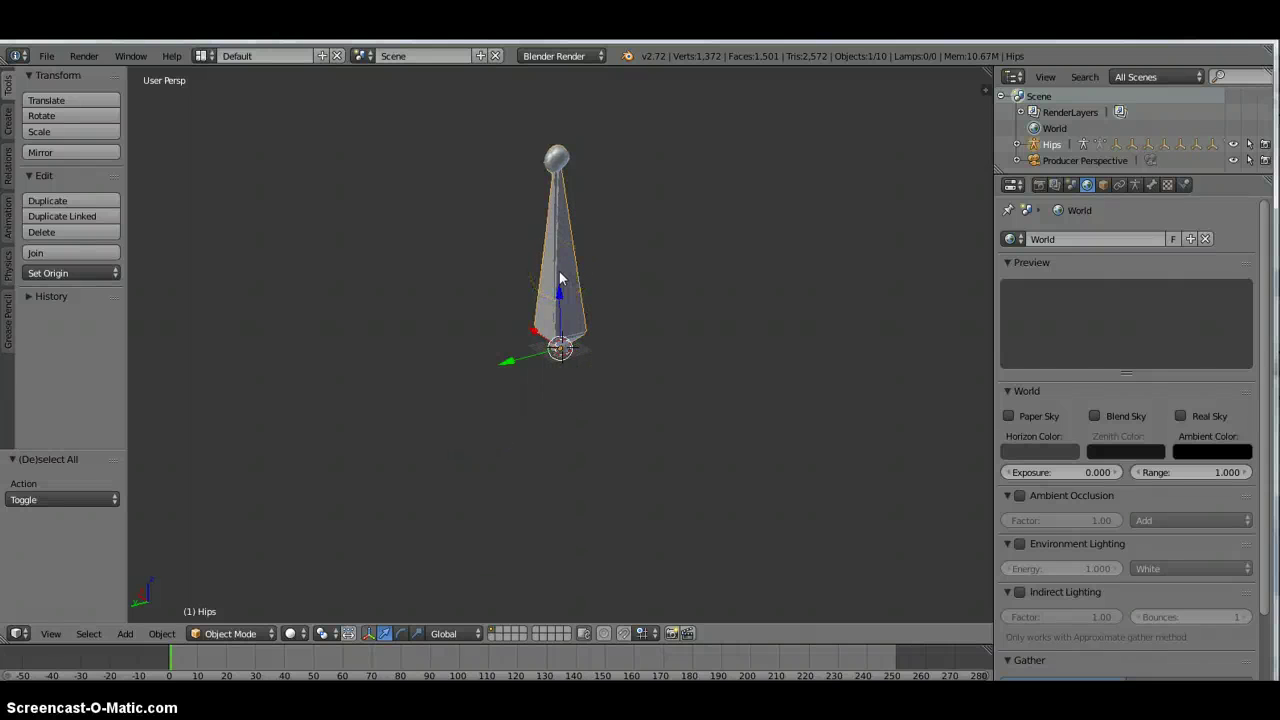
key("m")
left_click(694, 296)
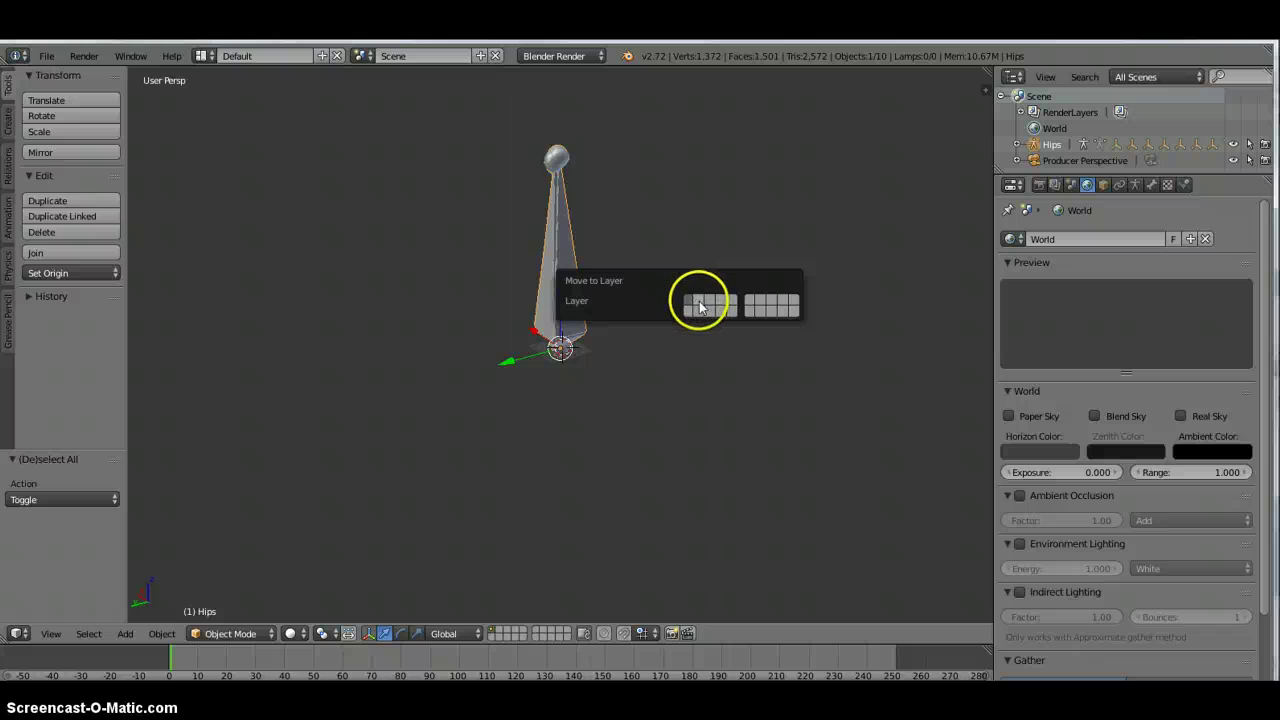
left_click(700, 307)
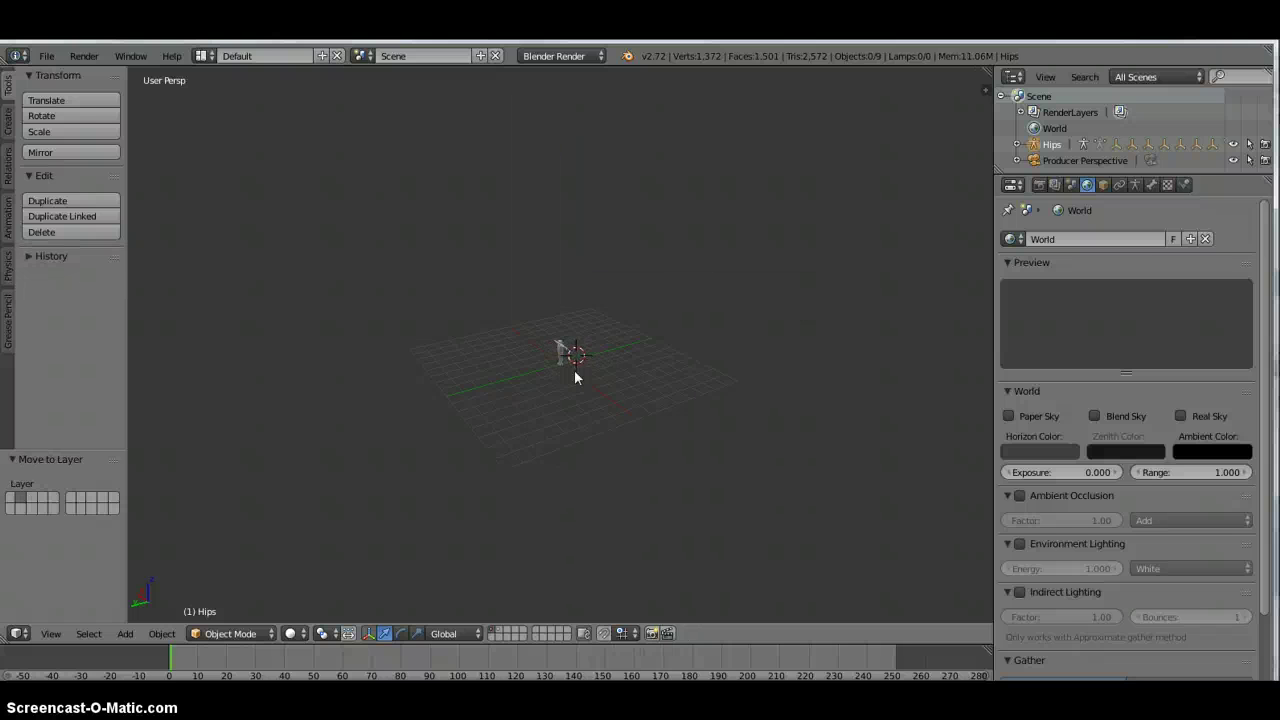
Select the soldier_Military_Male_Lod_1 mesh and enter Edit Mode
scroll(574, 369, "up", 15)
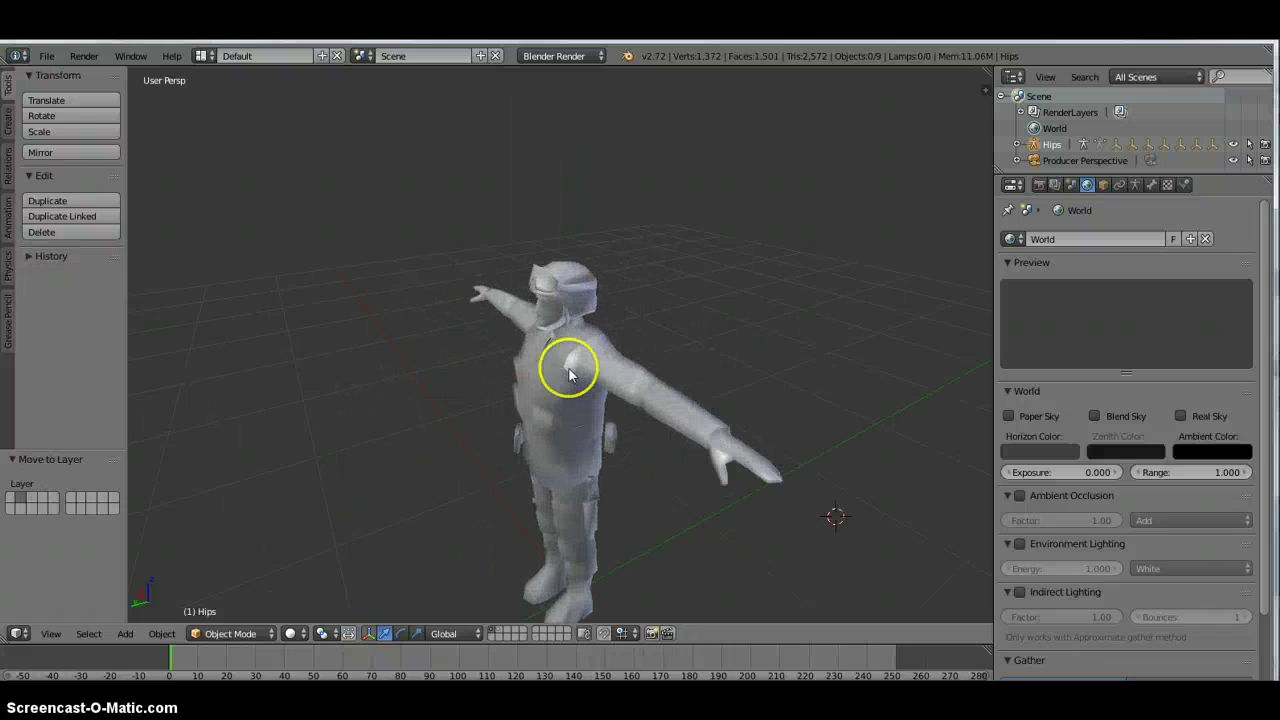
right_click(566, 365)
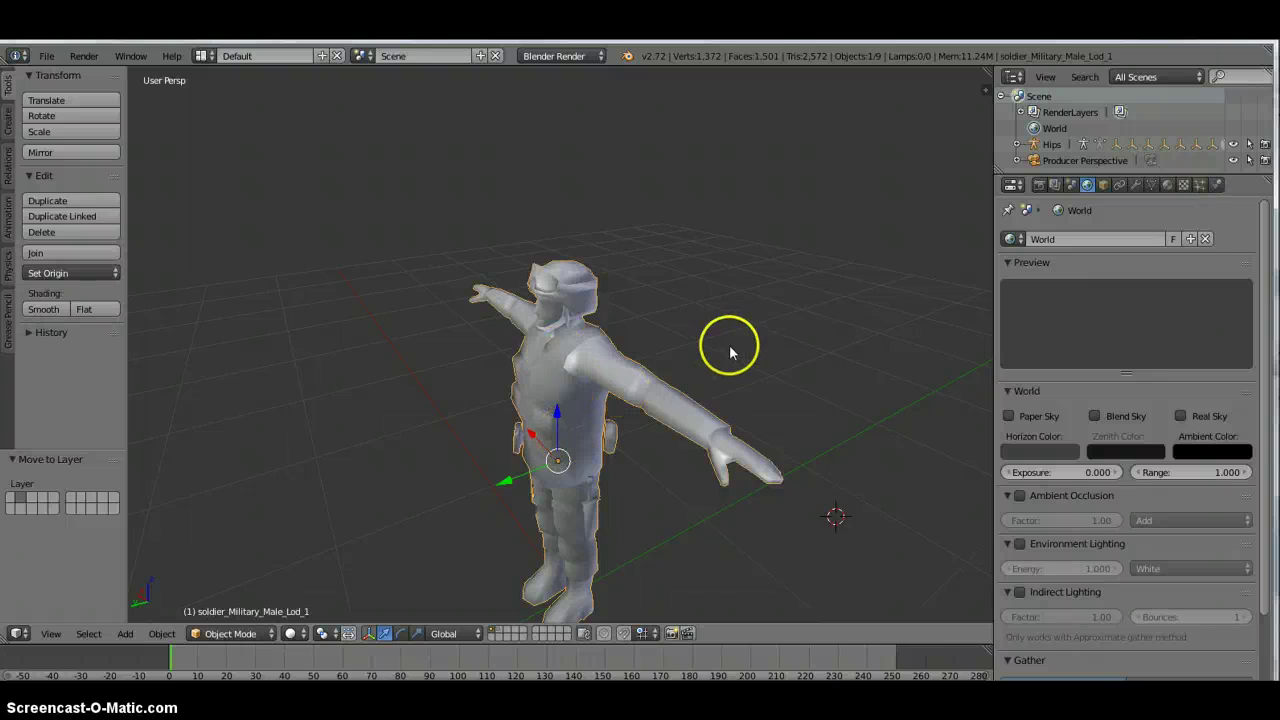
key("a")
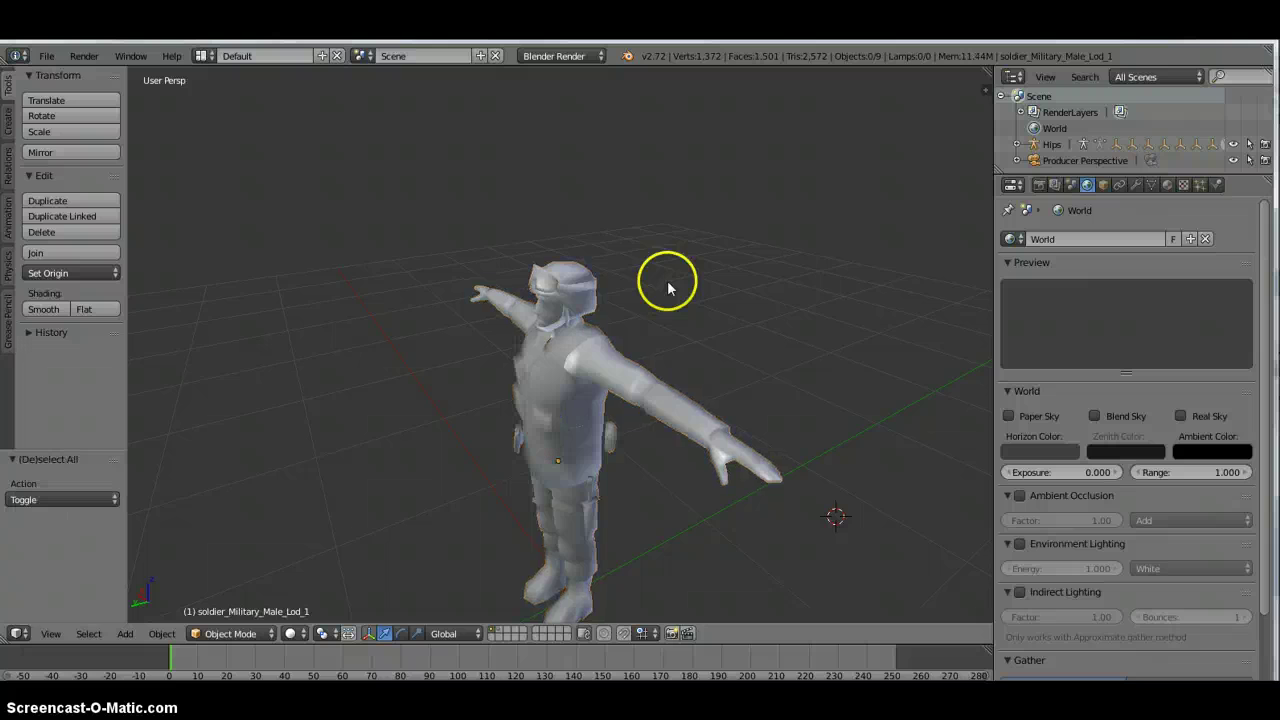
right_click(553, 368)
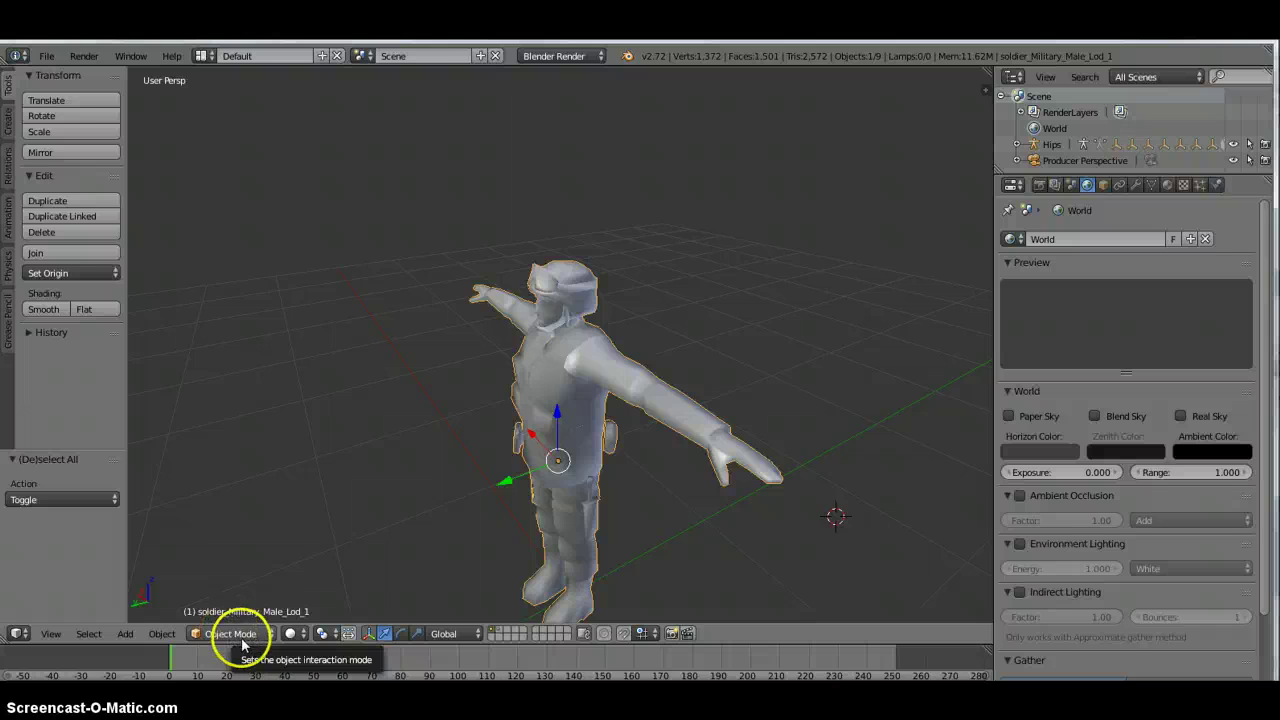
key("Tab")
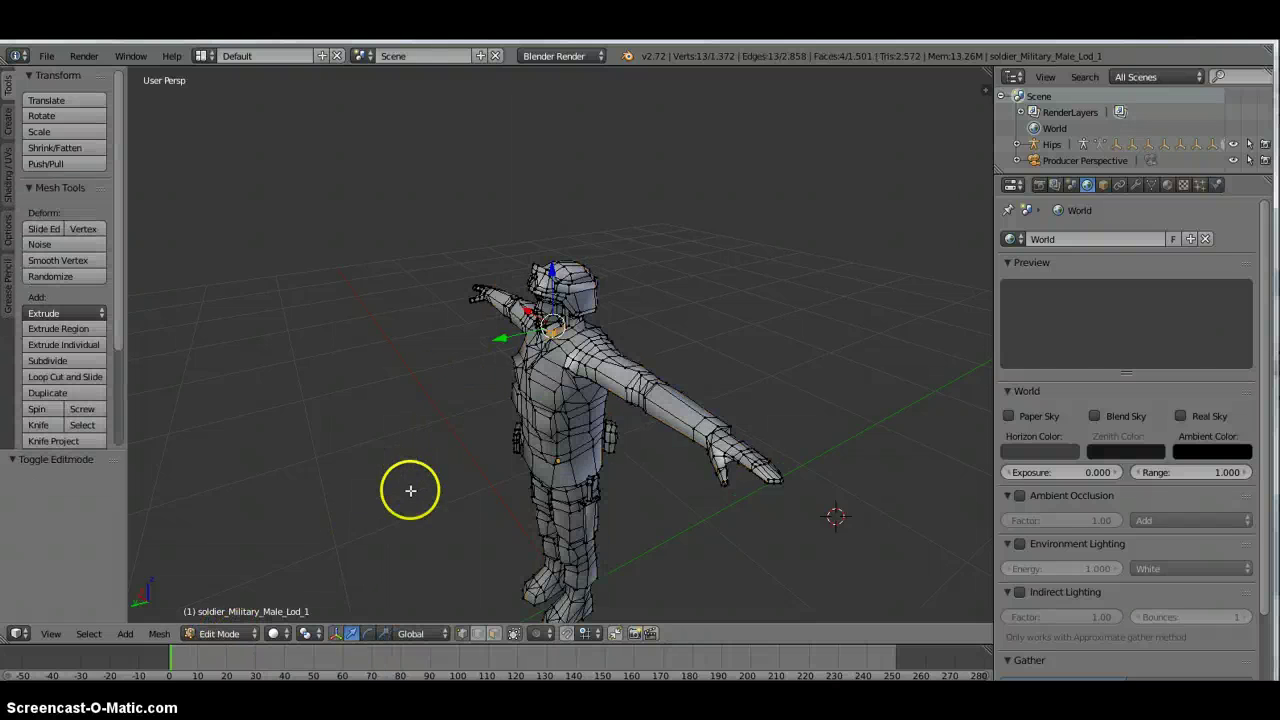
key("g")
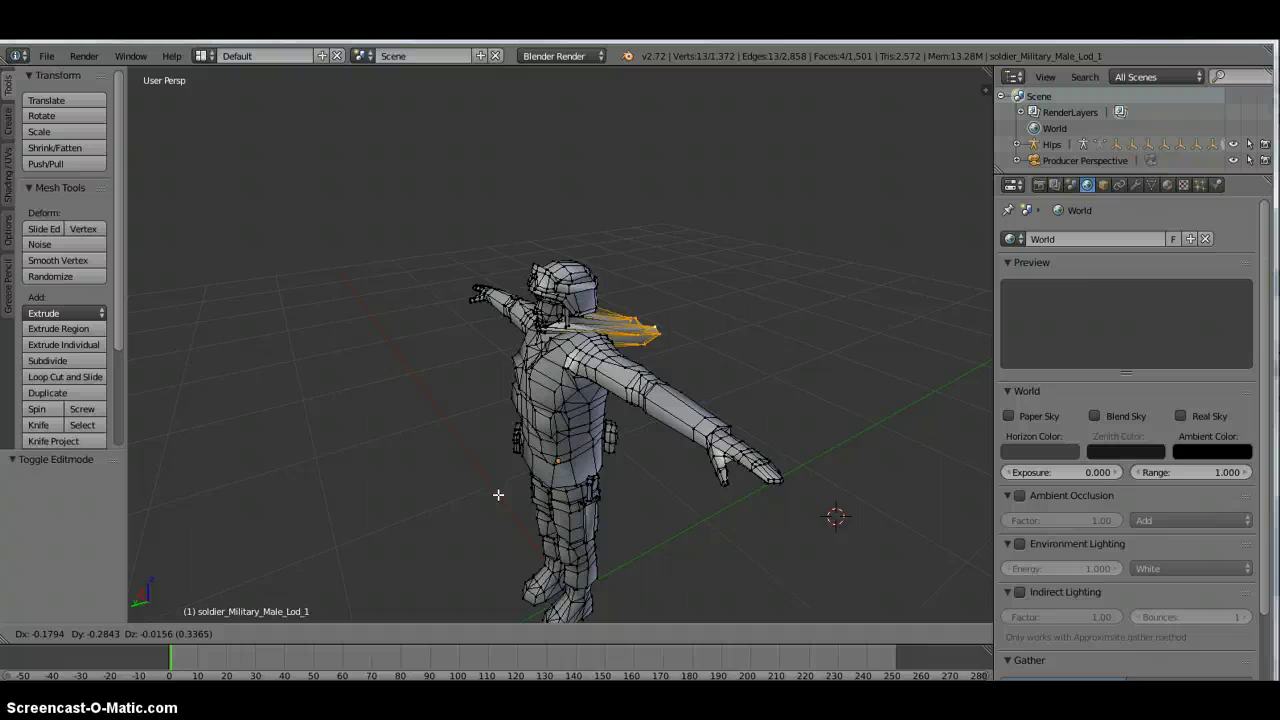
key("Escape")
Box-select the soldier's head and helmet from the front in Solid shading, and clear the selection
middle_click_drag(757, 552, 865, 486)
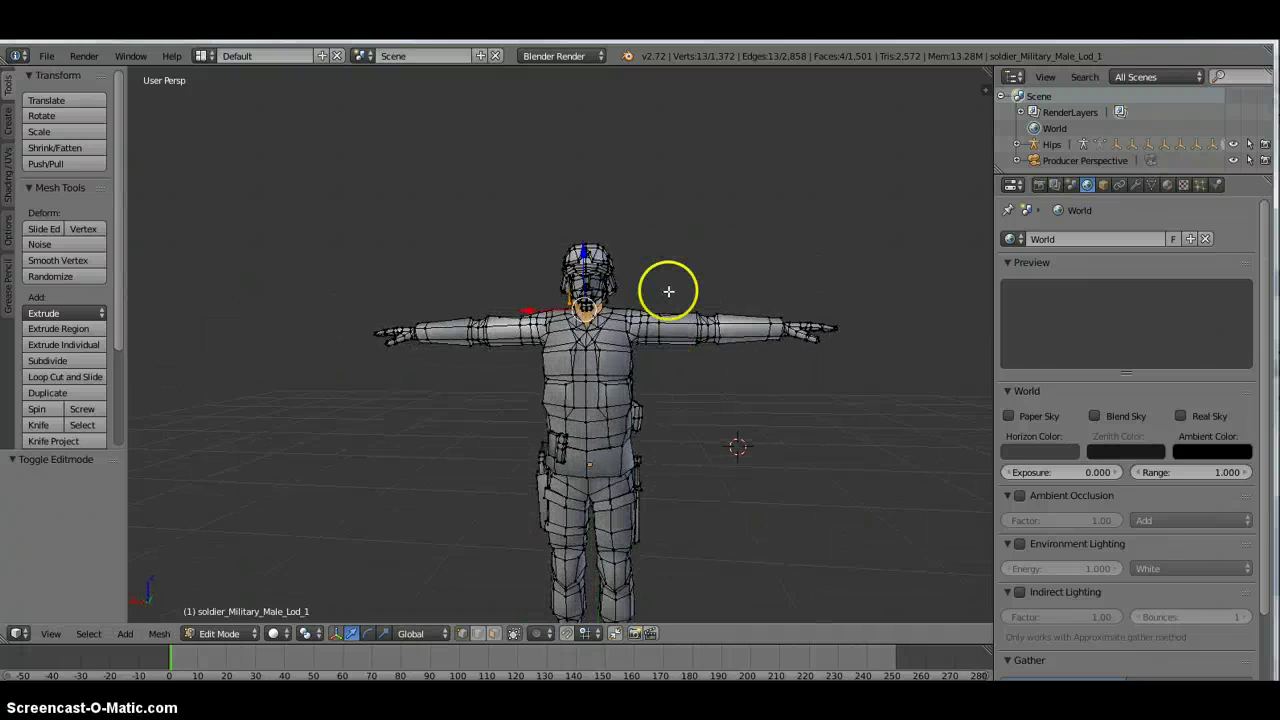
scroll(668, 289, "up", 3)
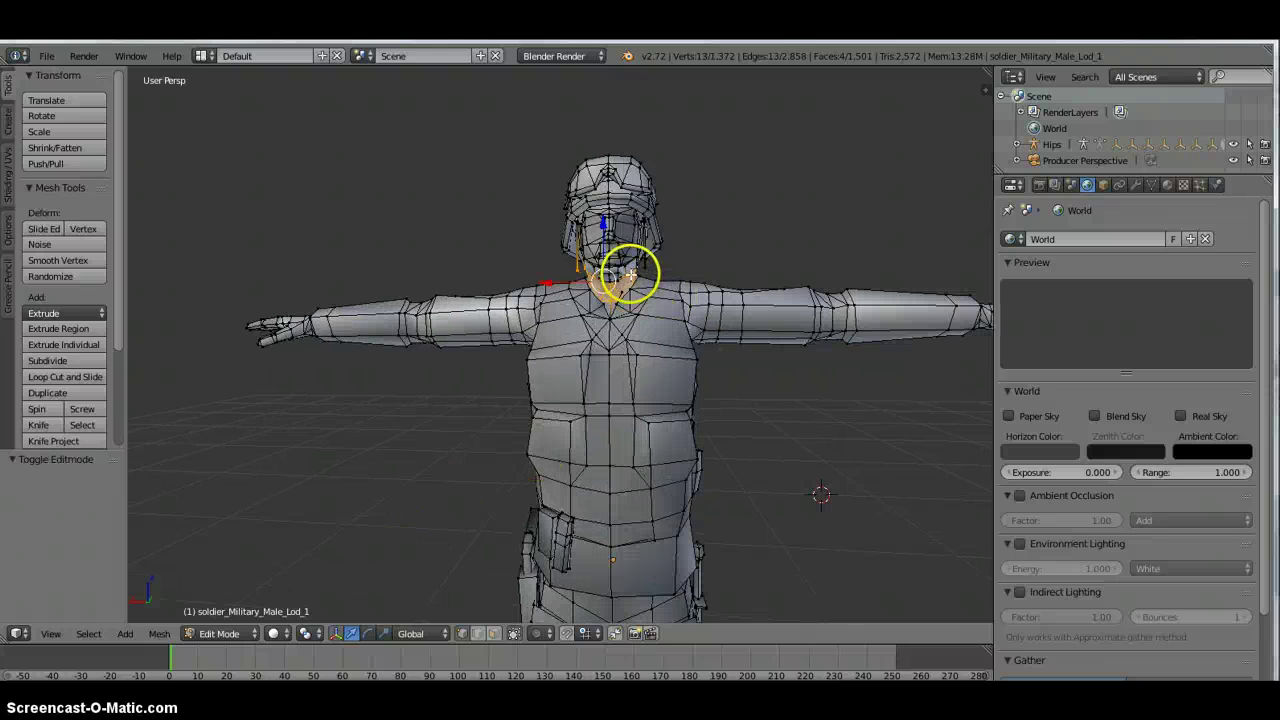
key("a")
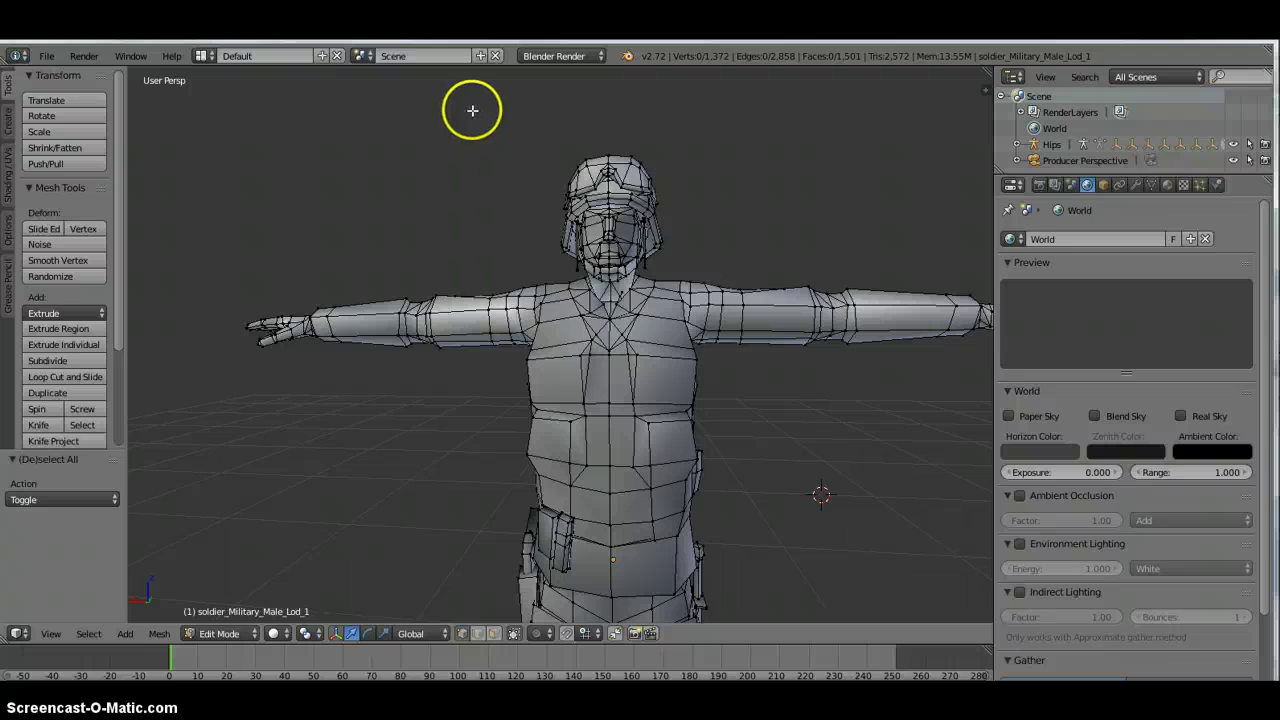
key("b")
left_click_drag(472, 107, 784, 264)
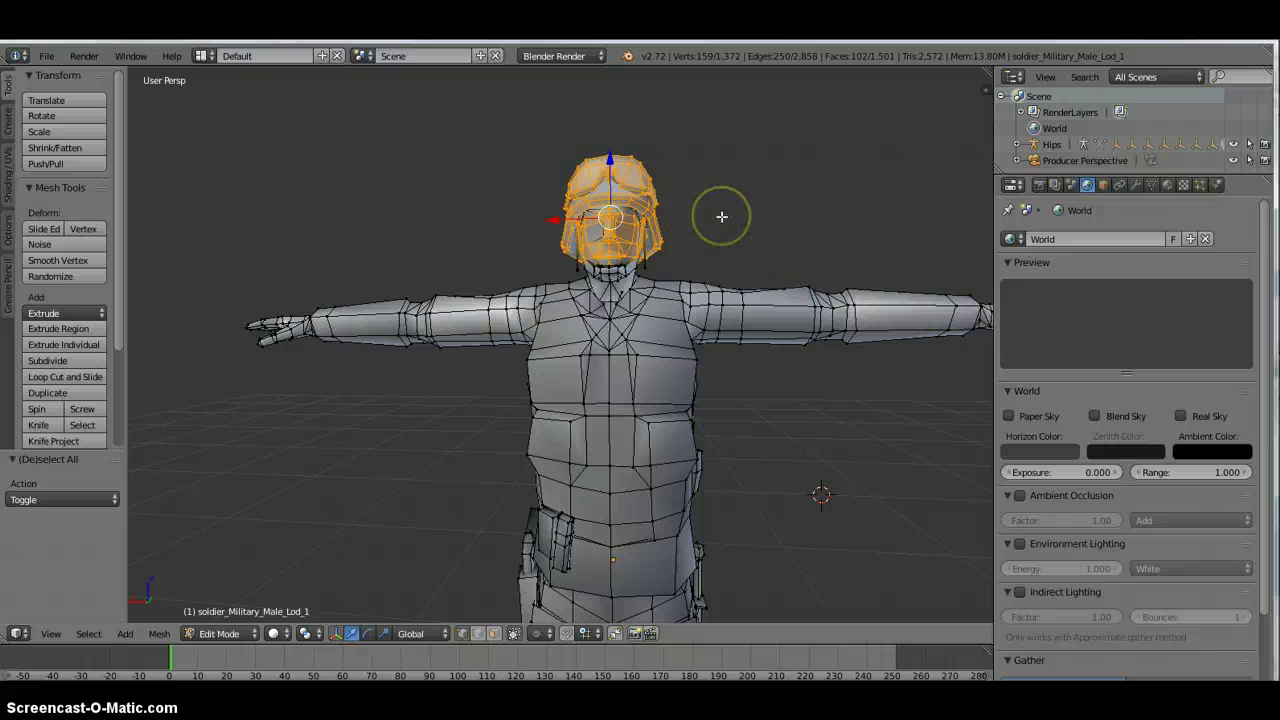
key("a")
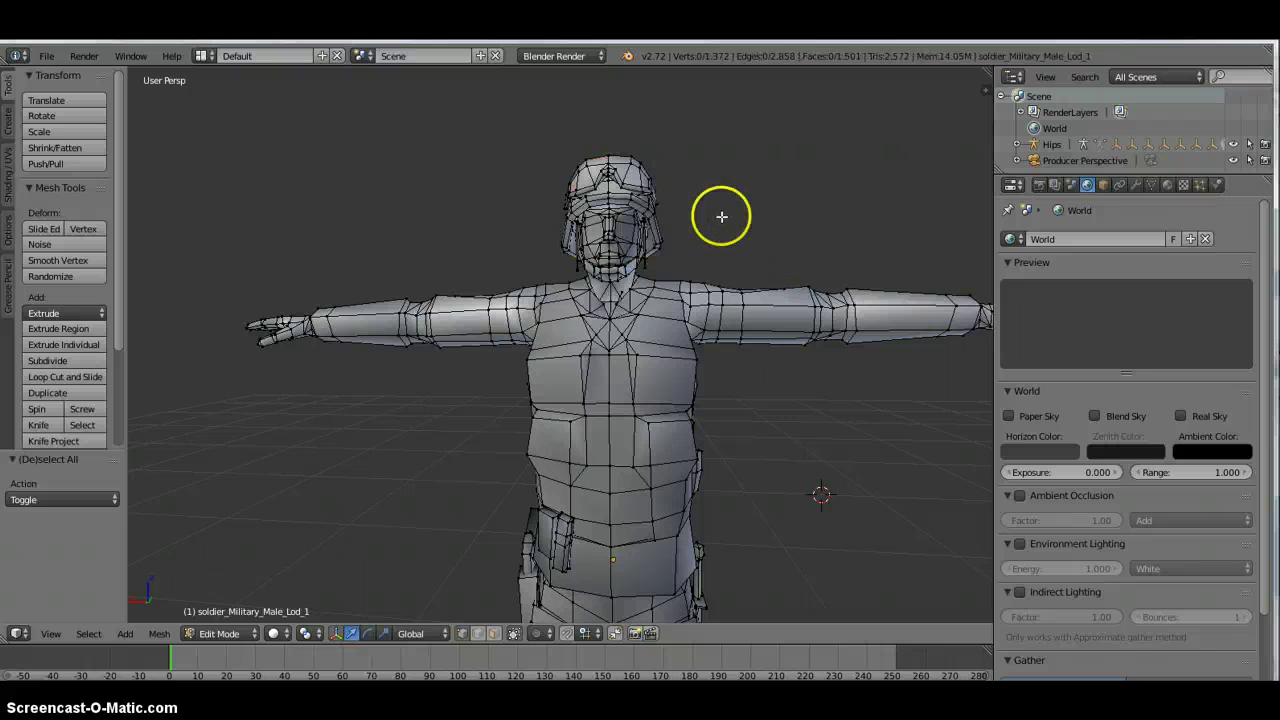
Box-select the soldier's right arm from shoulder to hand in Wireframe shading and show the mesh's material slots
left_click(274, 634)
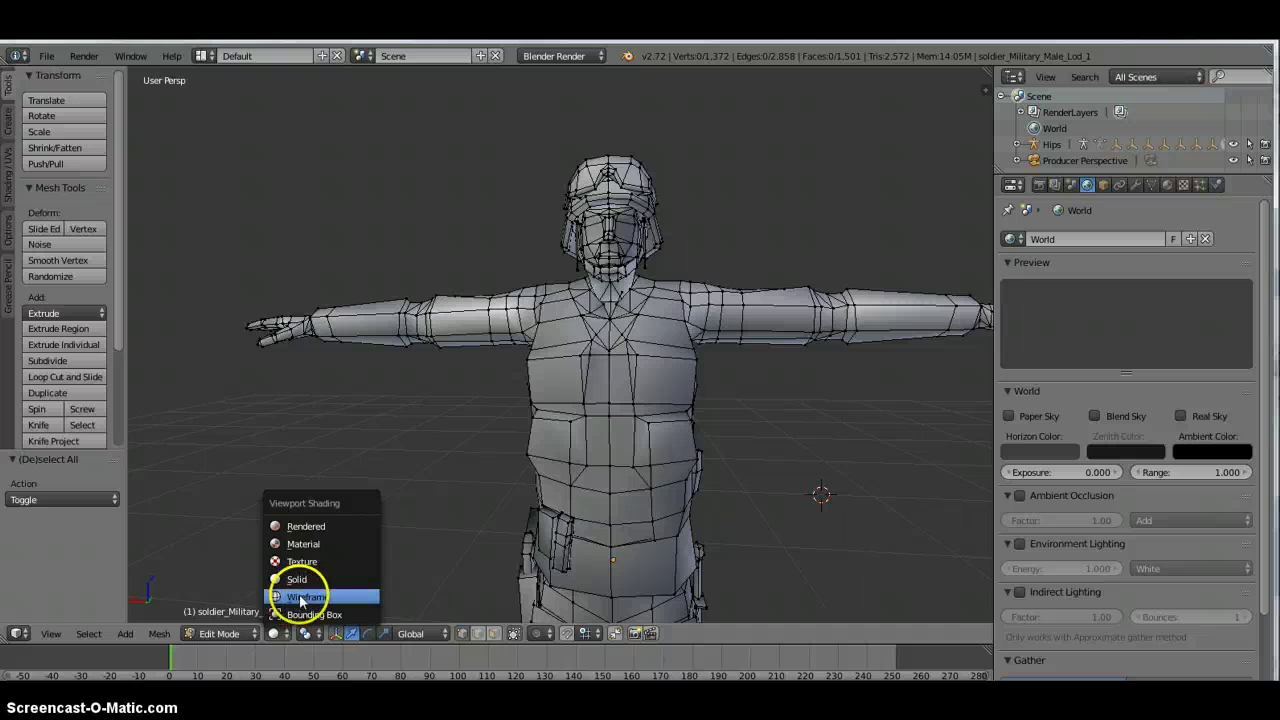
left_click(305, 597)
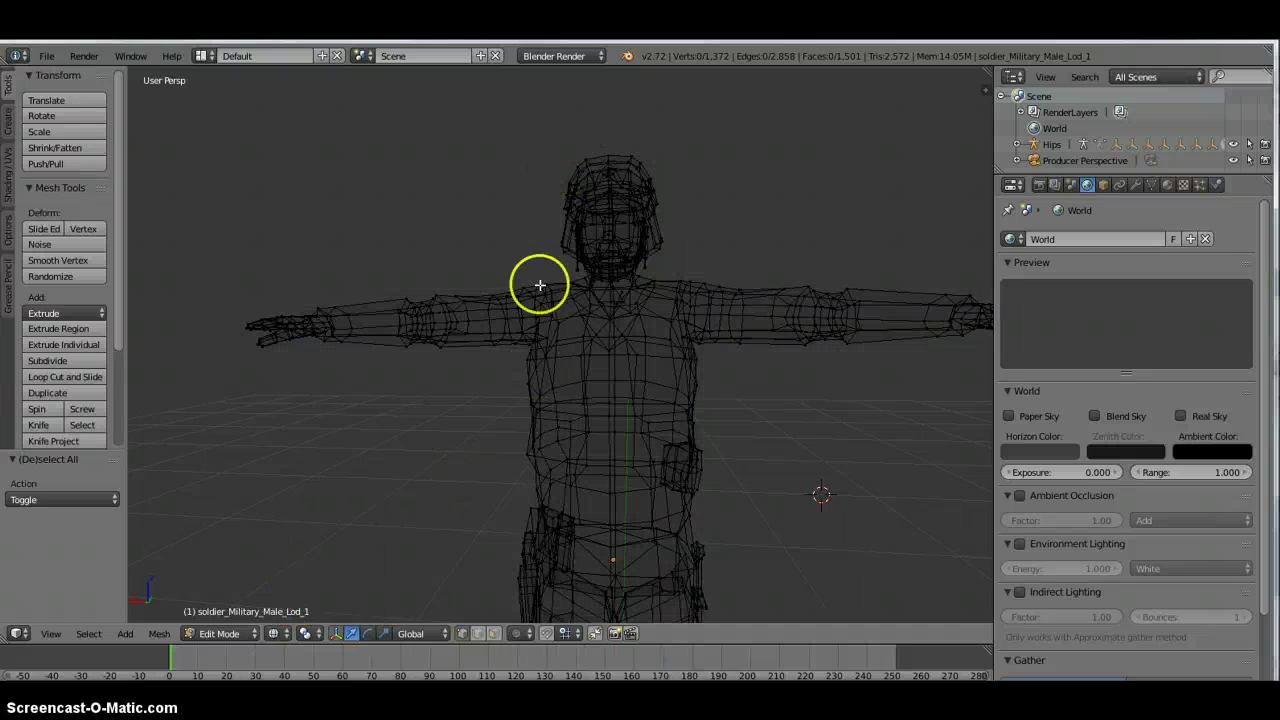
scroll(535, 250, "up", 2)
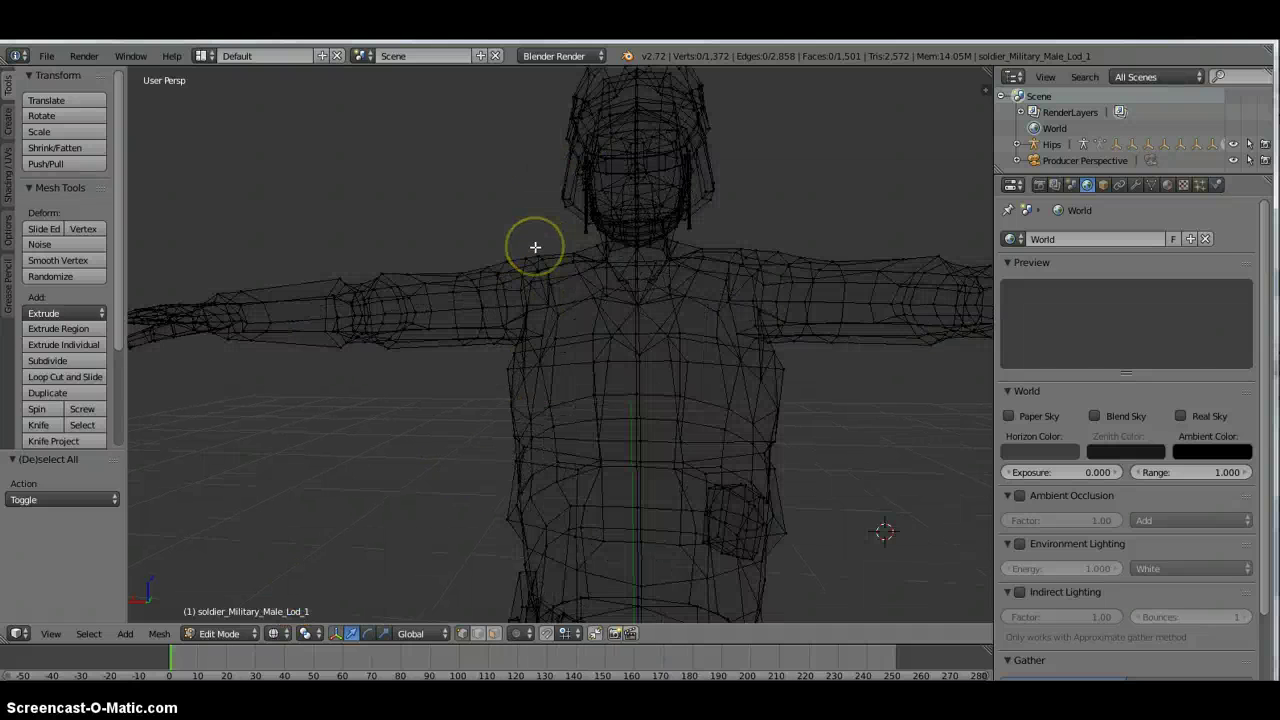
scroll(530, 252, "down", 1)
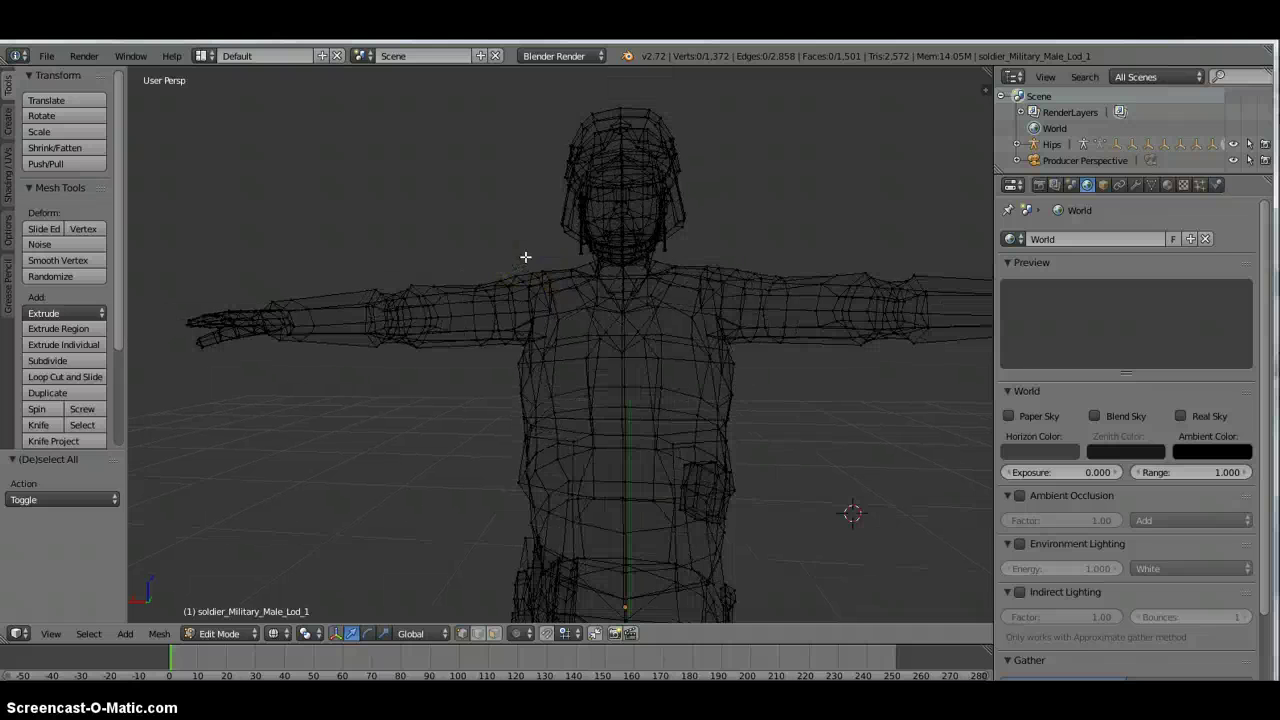
key("b")
left_click_drag(523, 256, 159, 349)
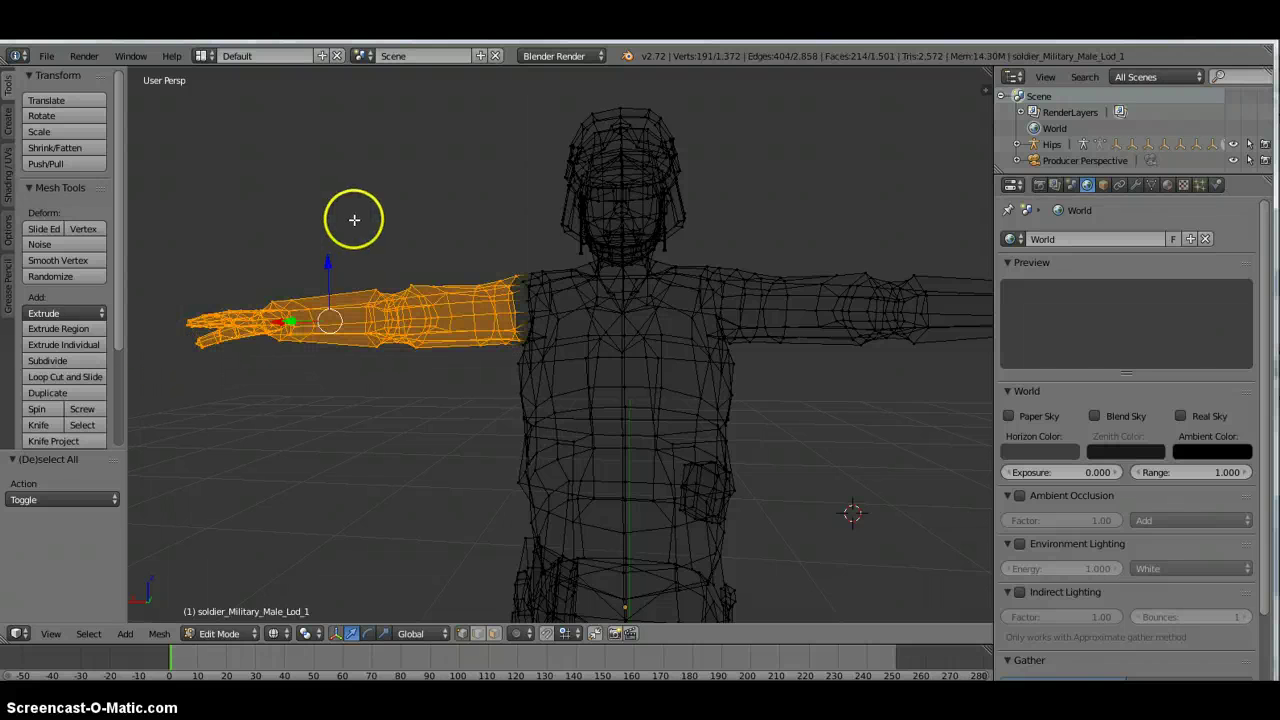
left_click(1168, 186)
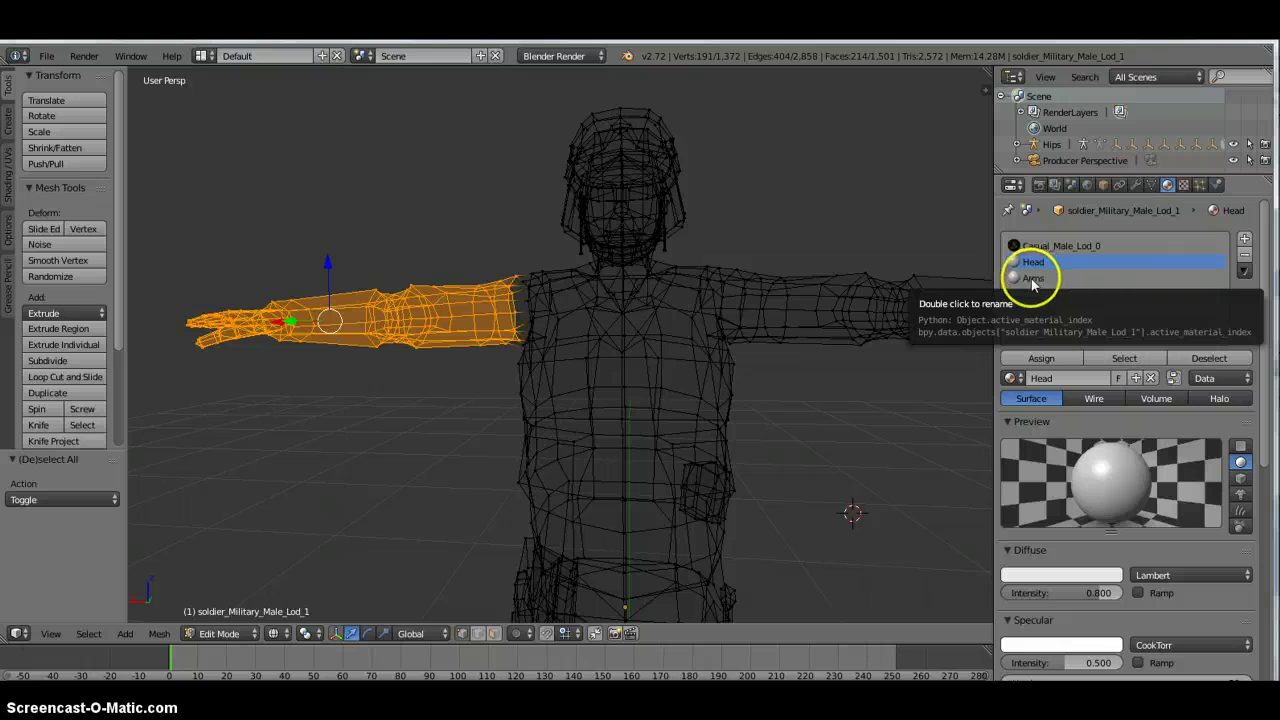
Preview the soldier in Material and Texture shading, clear the arm selection, and return the viewport to Solid
left_click(277, 635)
left_click(289, 544)
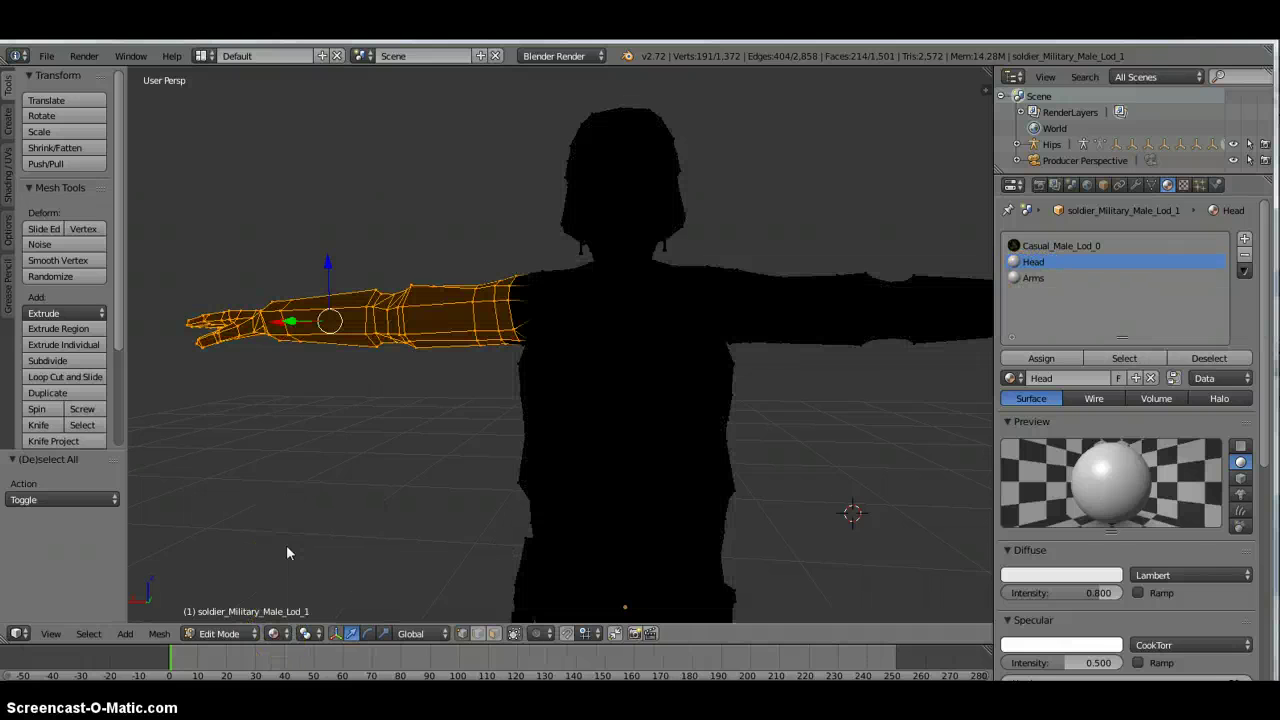
scroll(430, 458, "down", 5)
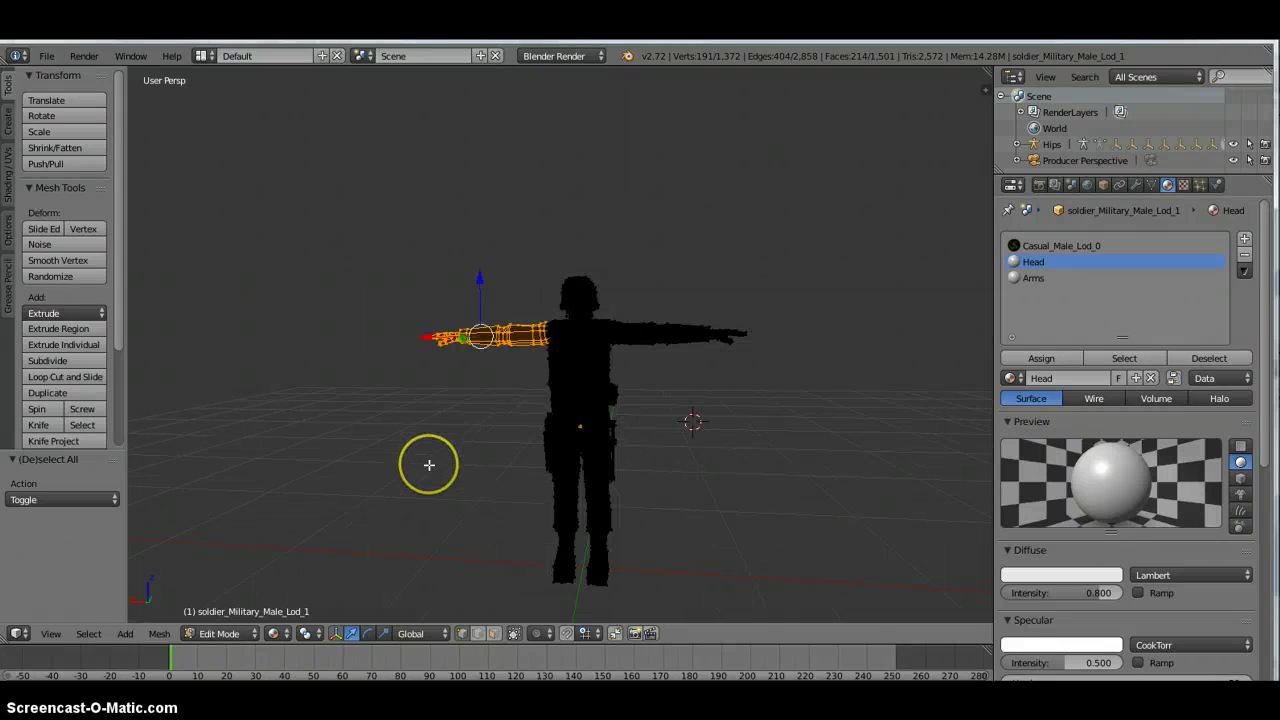
key("a")
left_click(274, 633)
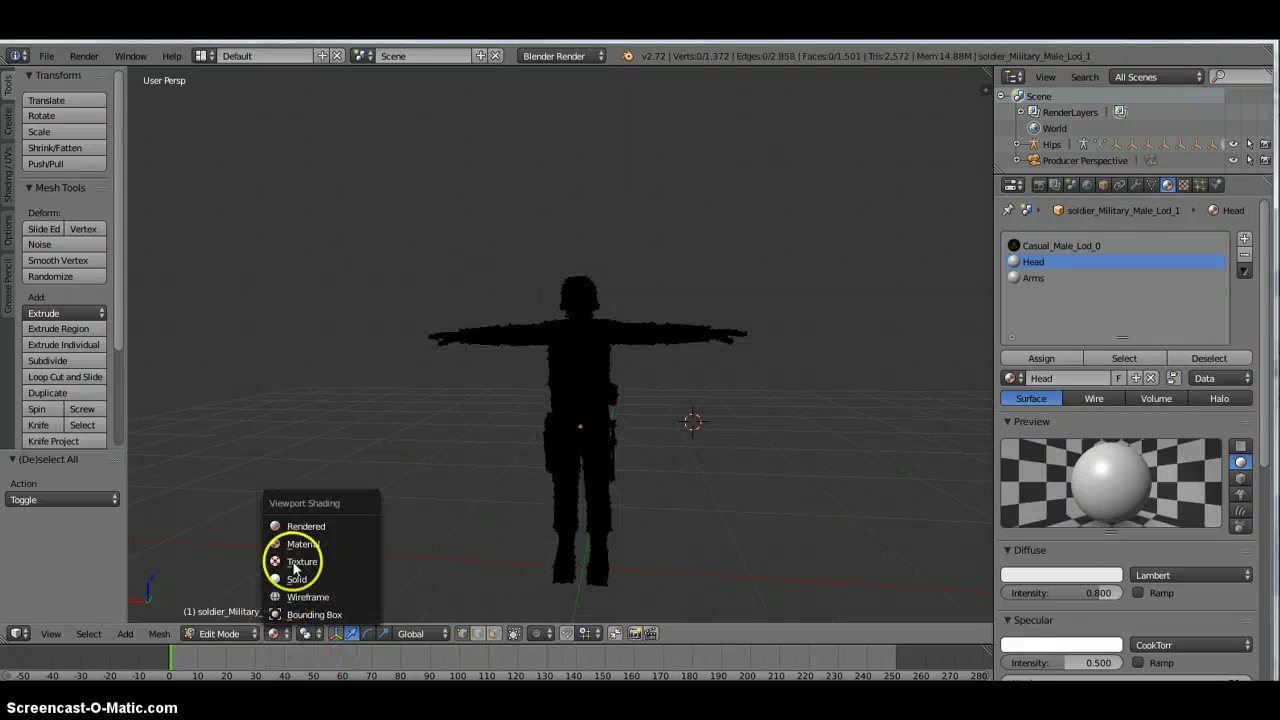
left_click(297, 563)
scroll(420, 506, "up", 5)
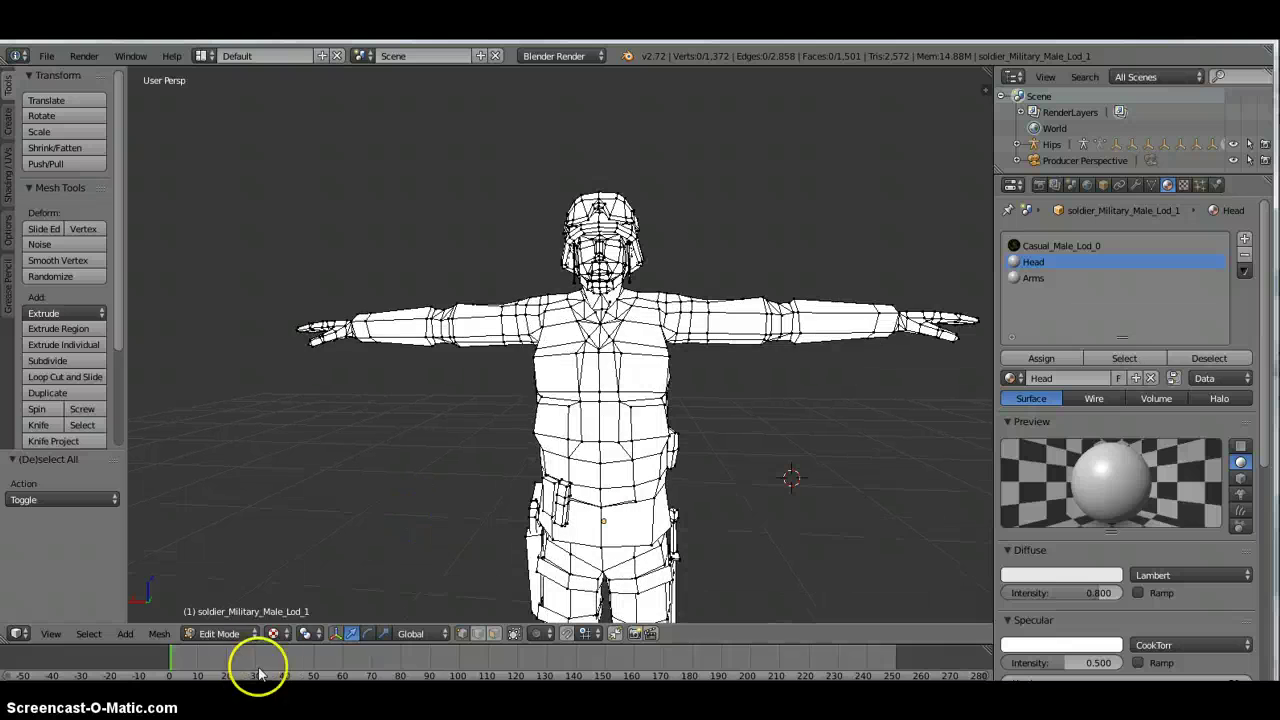
left_click(280, 633)
left_click(297, 579)
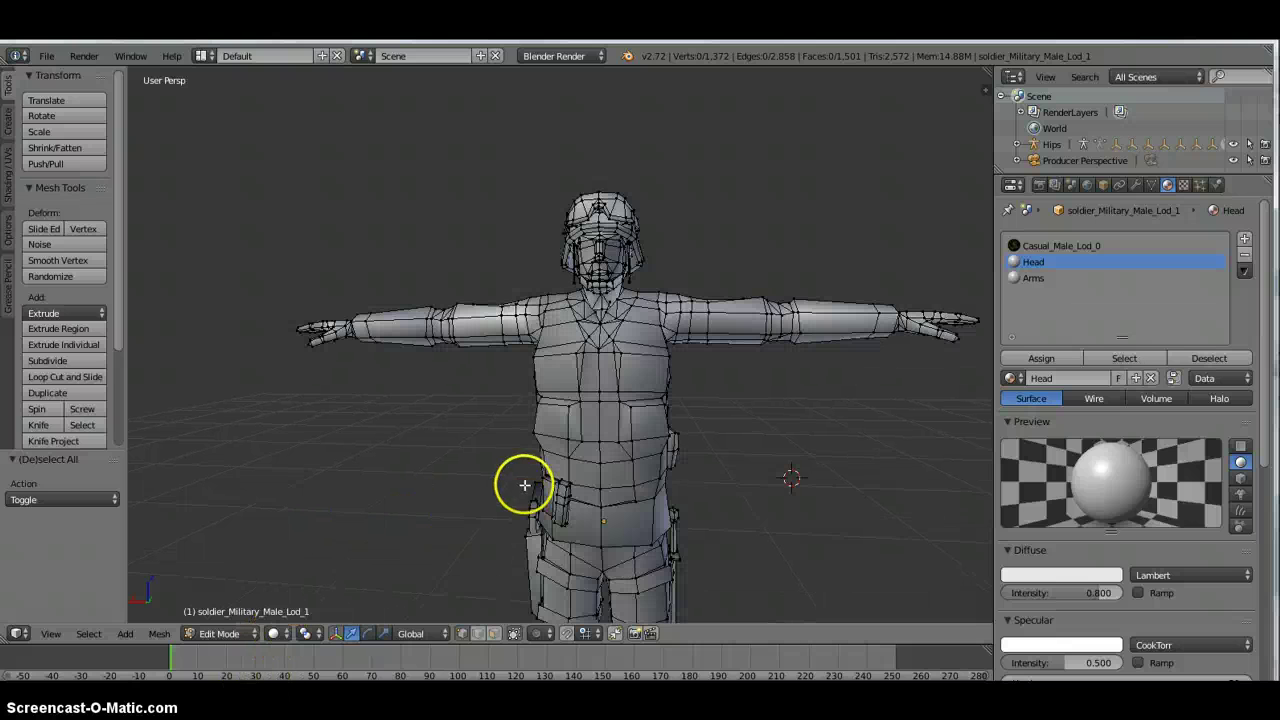
Examine the Casual_Male_Lod_0 and Head material slots of the soldier mesh
scroll(502, 440, "up", 2)
scroll(502, 440, "up", 1)
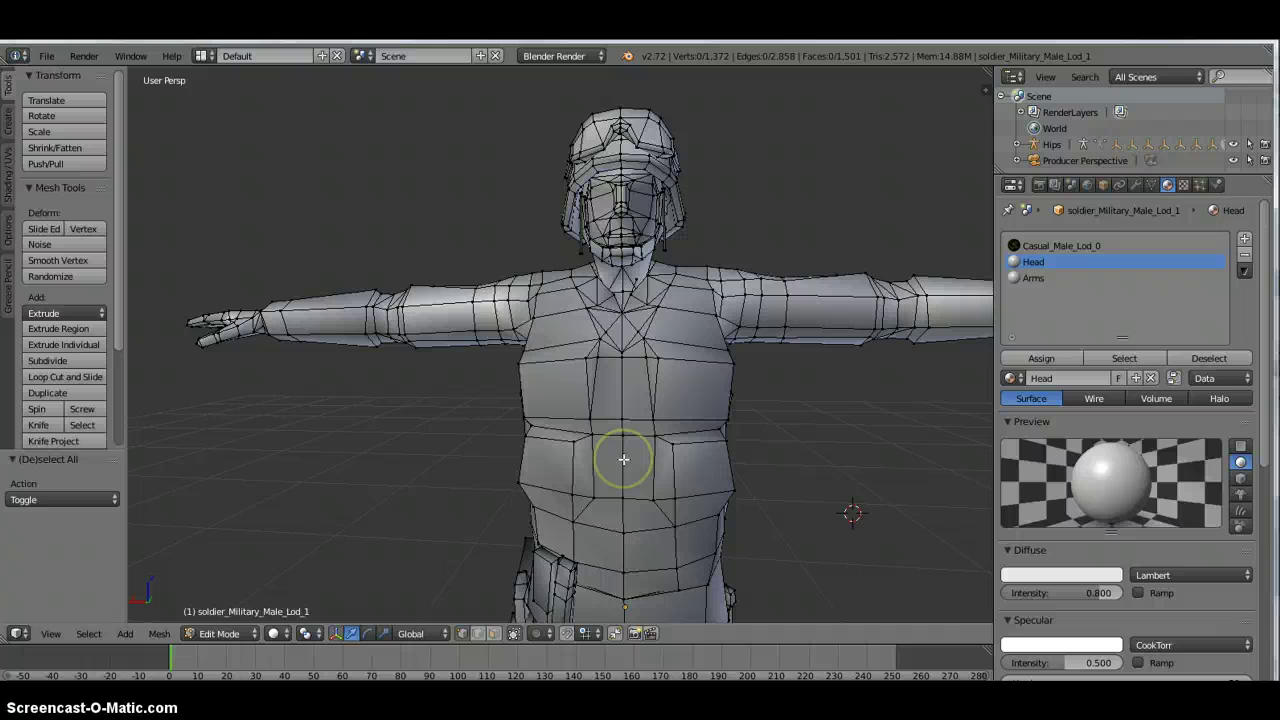
left_click(1097, 249)
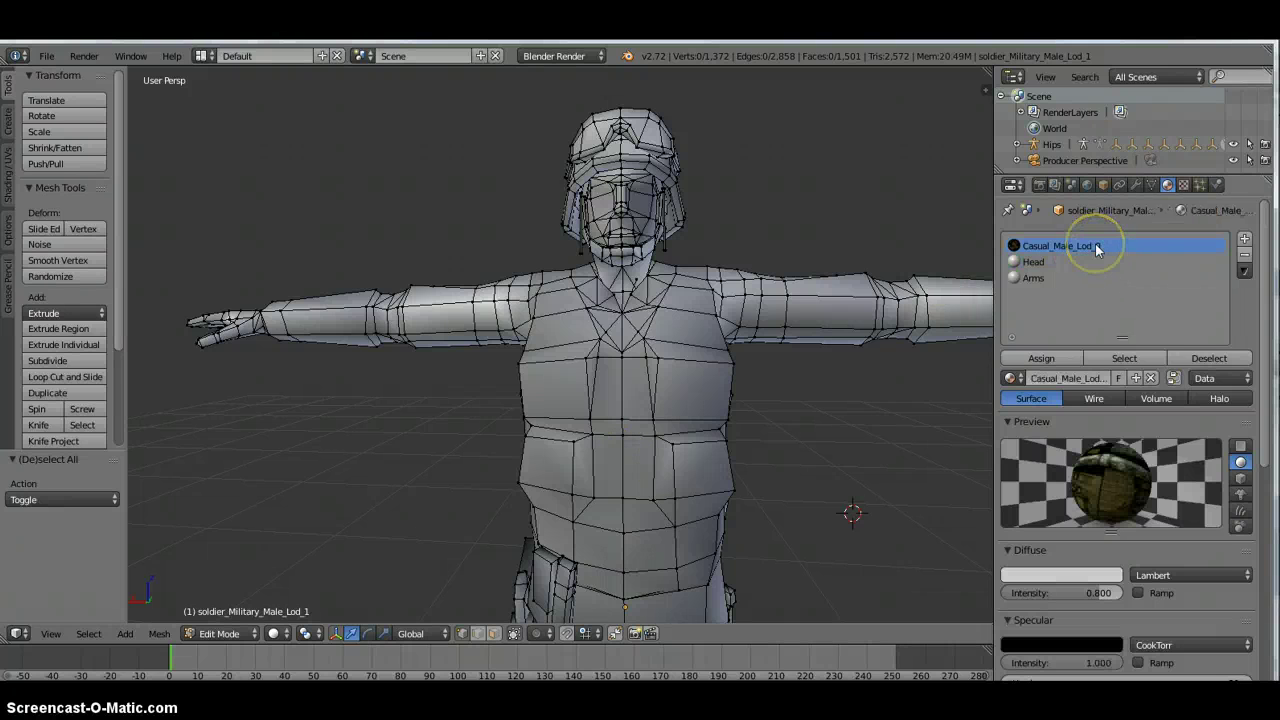
left_click(1034, 262)
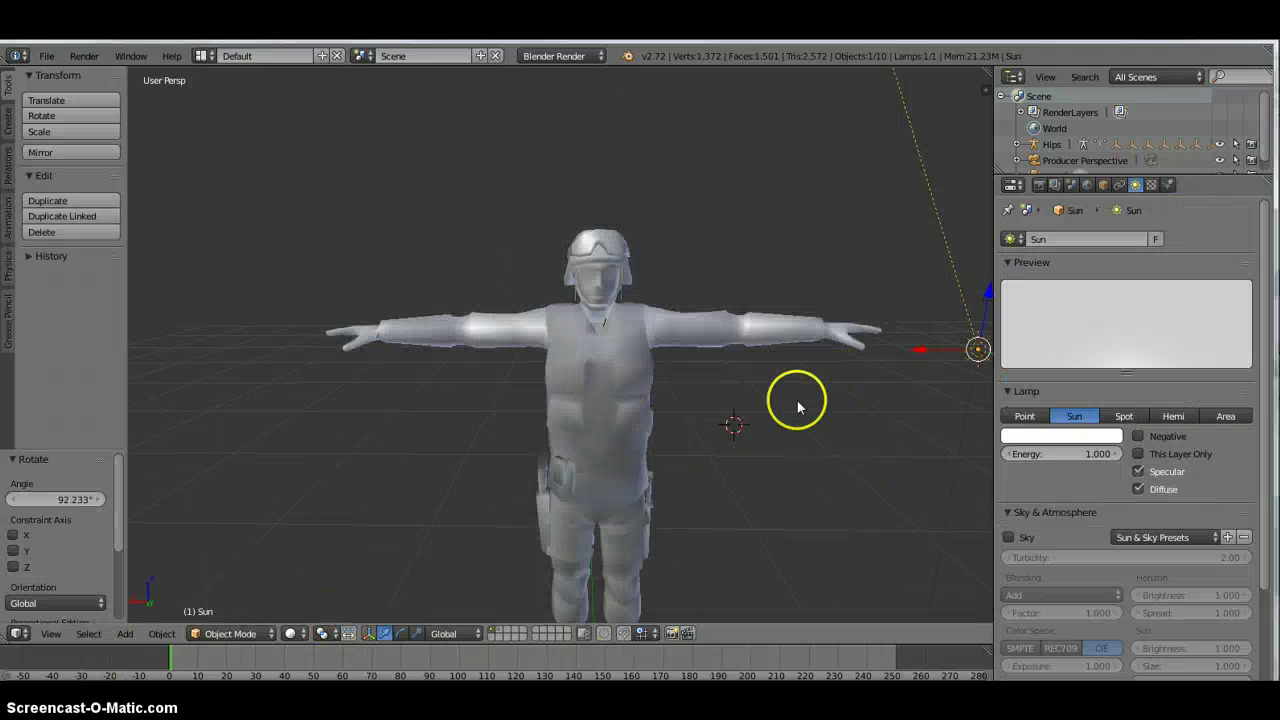
Switch the viewport to Material shading and examine the soldier's head, arms and torso materials up close
left_click(304, 637)
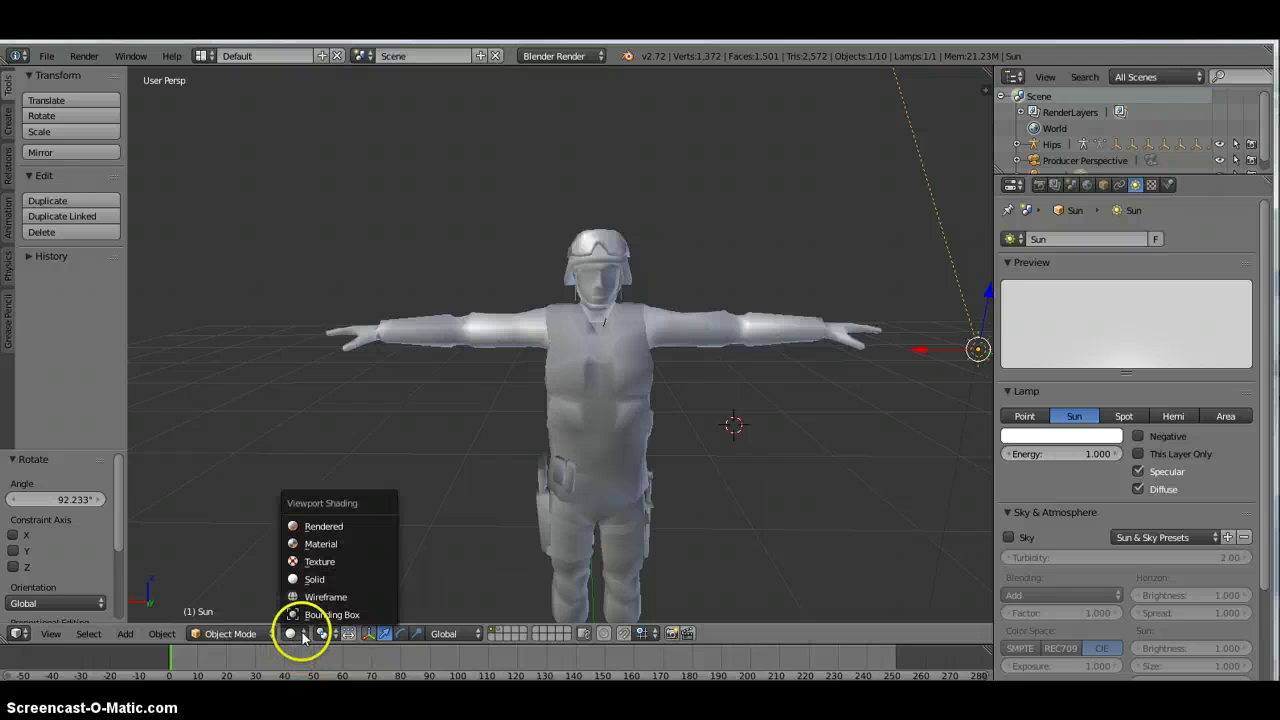
left_click(327, 545)
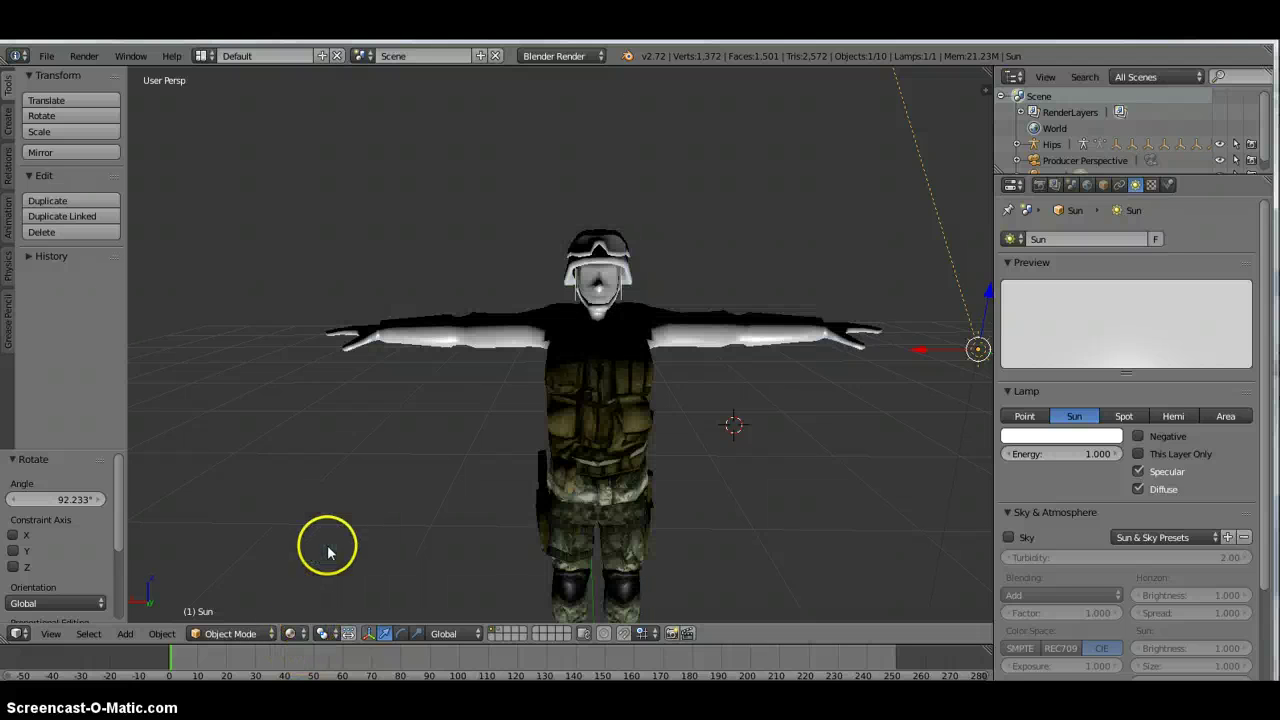
scroll(711, 403, "up", 2)
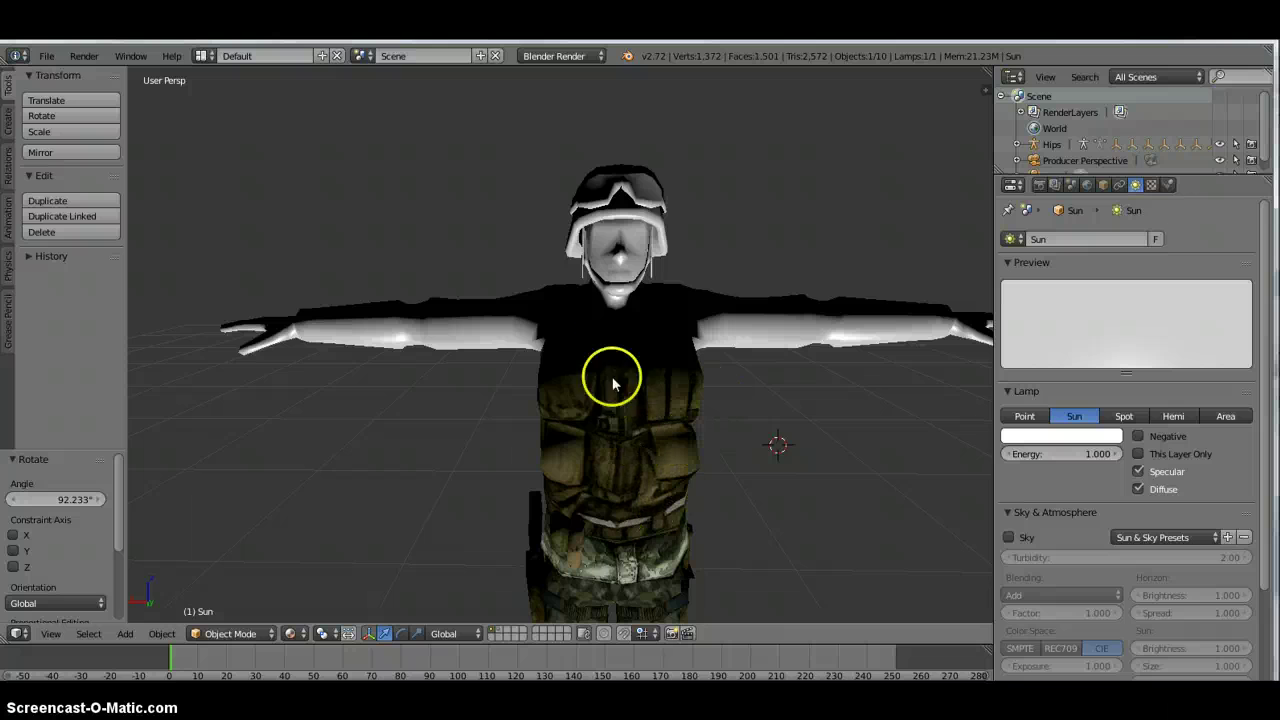